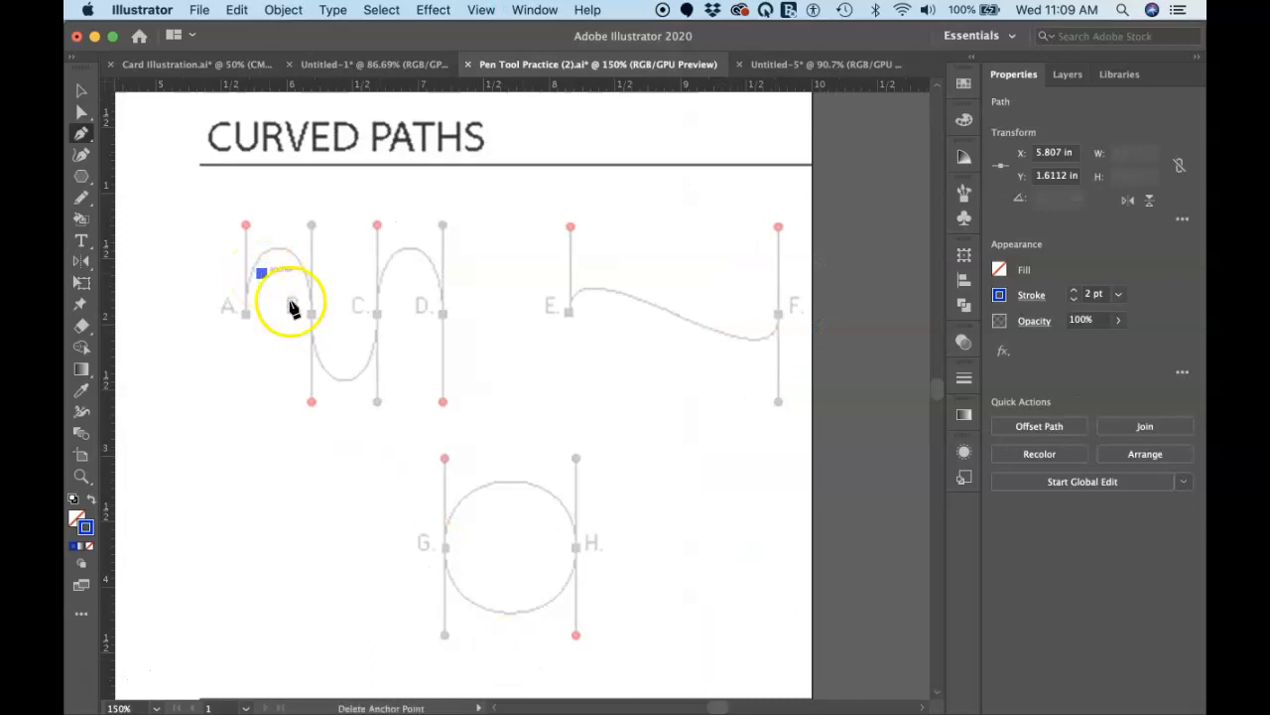
{"action": "key", "text": "super+z"}
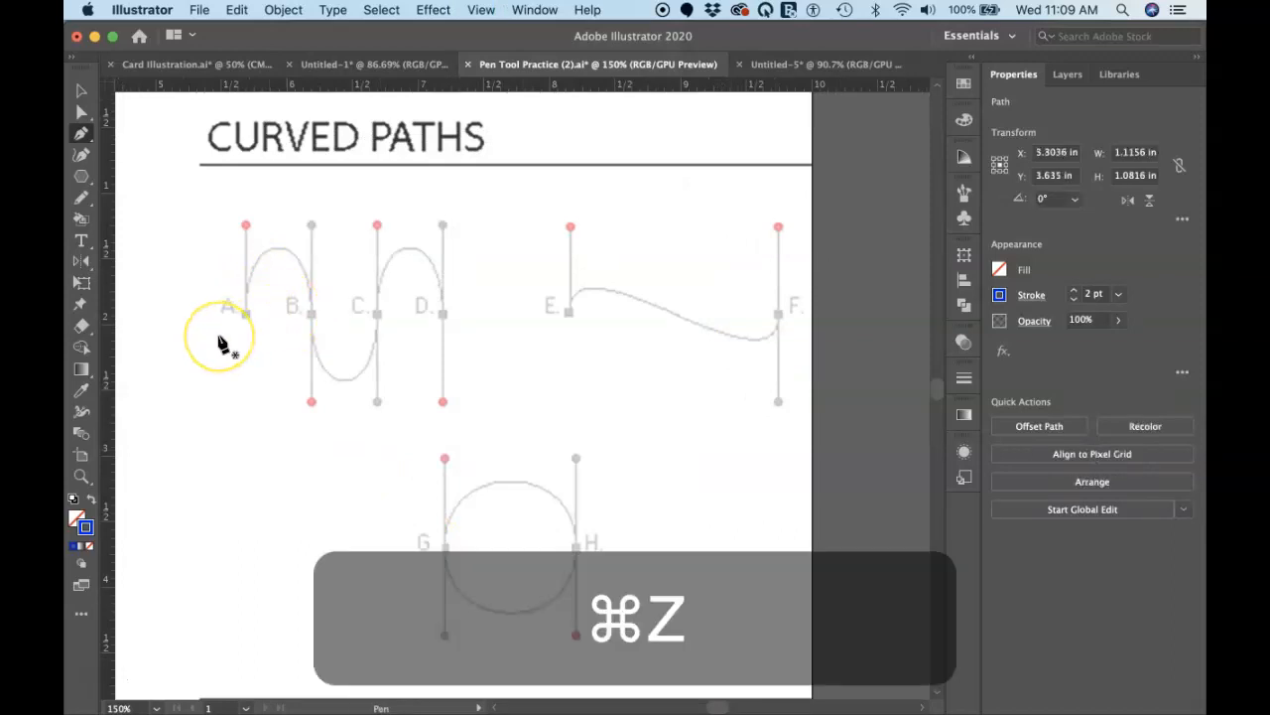
{"action": "left_click", "coordinate": [245, 315]}
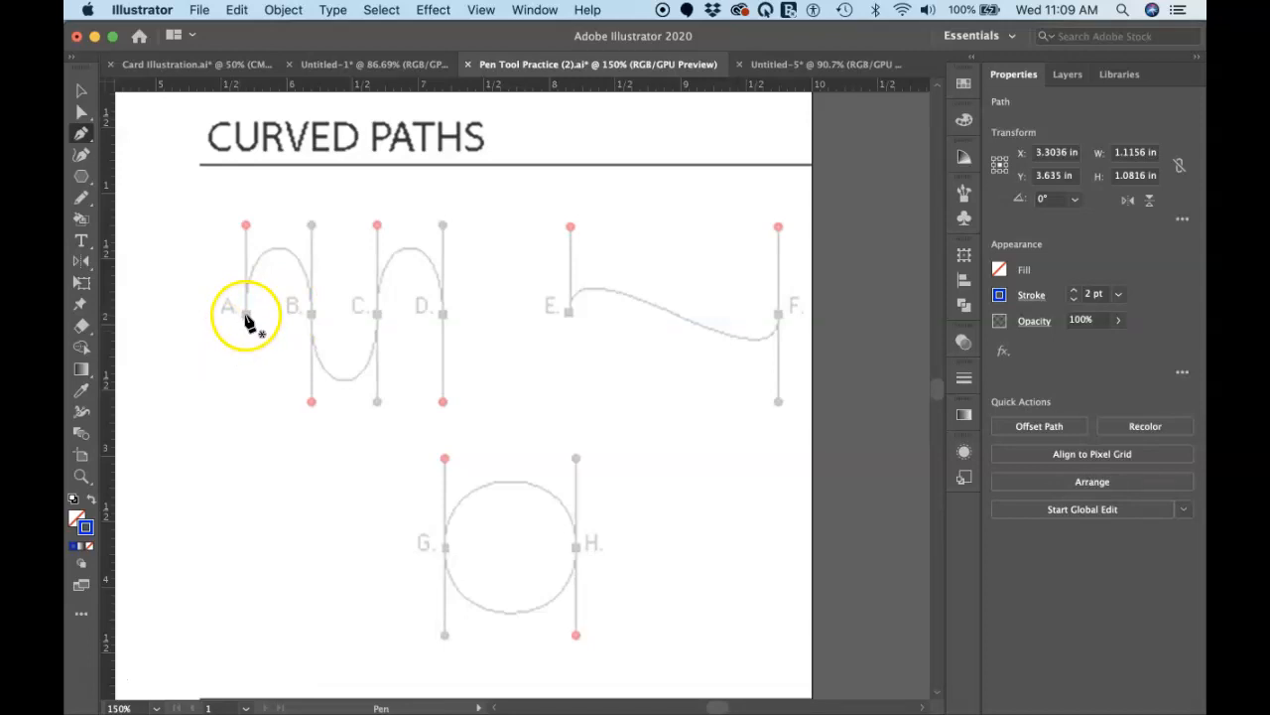
{"action": "left_click", "coordinate": [246, 315]}
{"action": "left_click_drag", "start_coordinate": [304, 327], "coordinate": [313, 318]}
{"action": "left_click", "coordinate": [311, 315]}
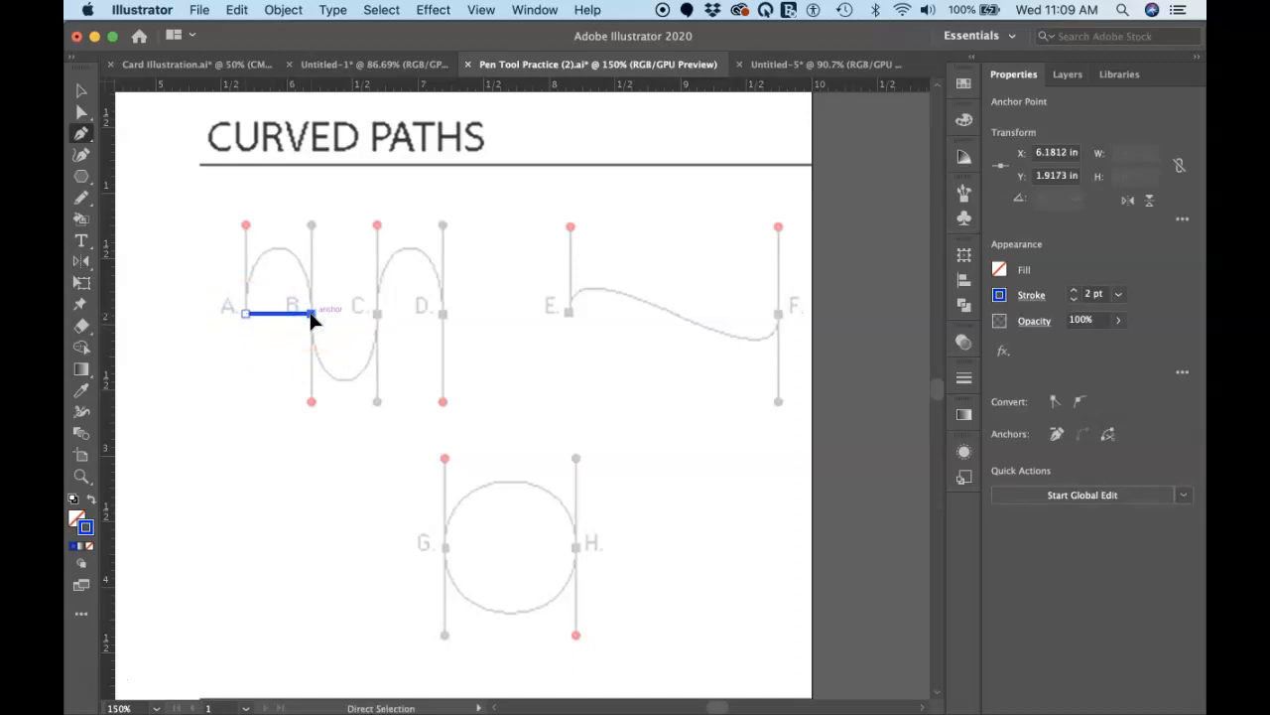
{"action": "key", "text": "super+z"}
{"action": "key", "text": "super+z"}
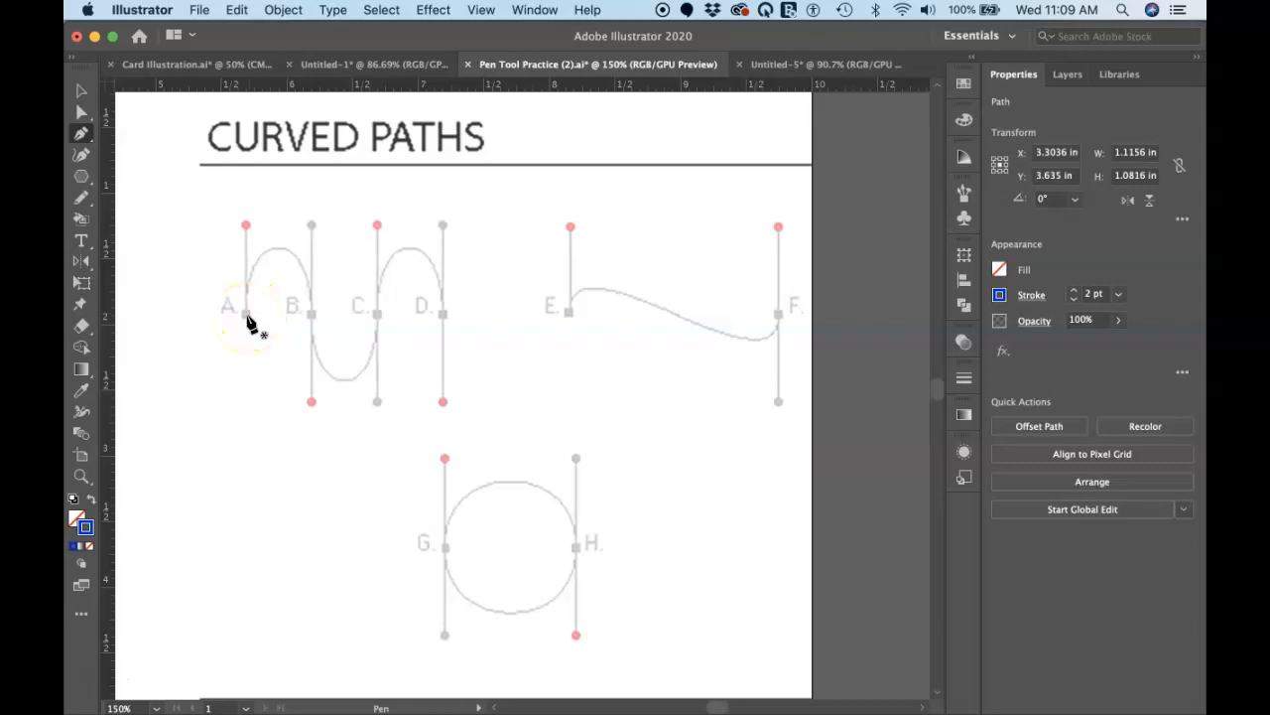
{"action": "left_click_drag", "start_coordinate": [247, 316], "coordinate": [247, 230]}
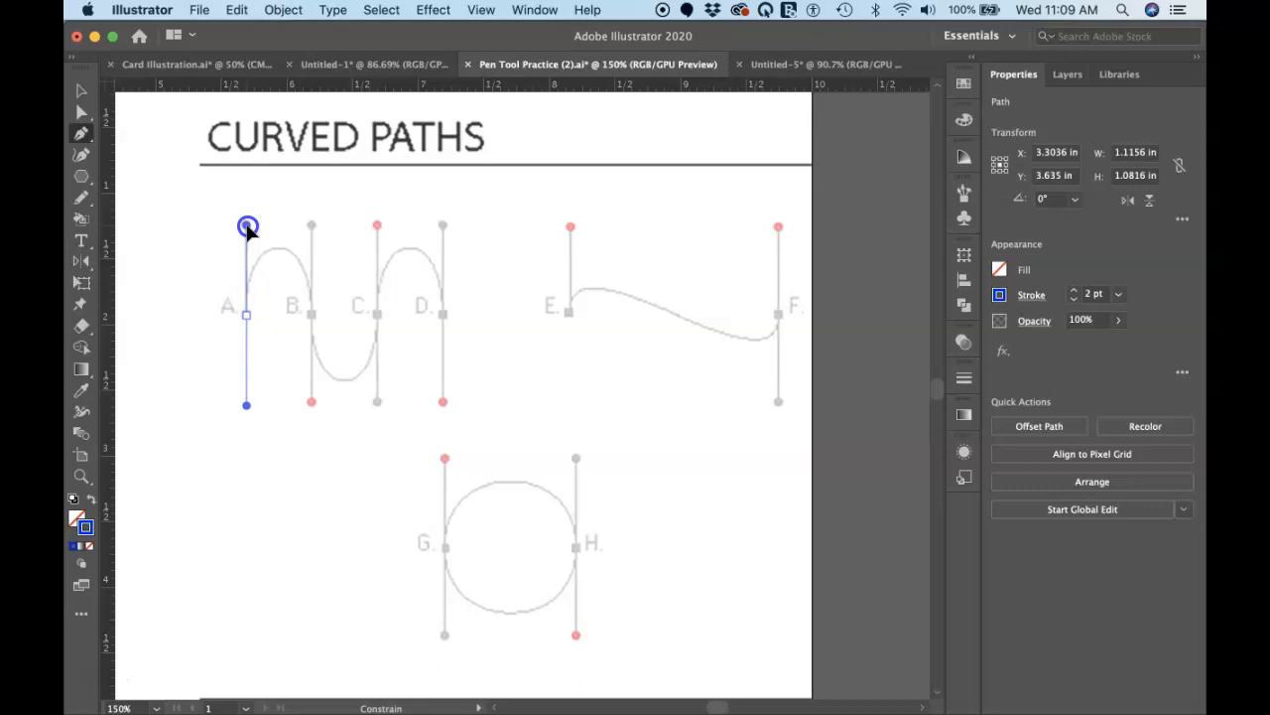
{"action": "left_click_drag", "start_coordinate": [246, 315], "coordinate": [247, 228]}
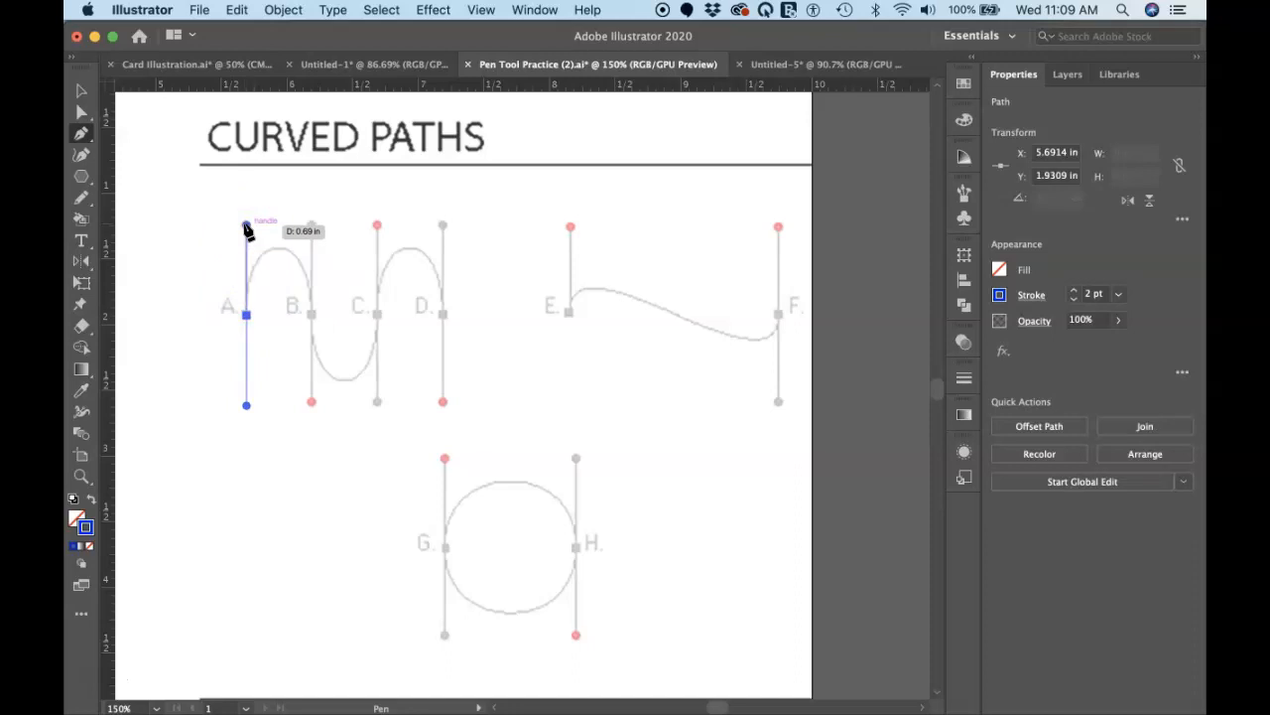
{"action": "left_click_drag", "start_coordinate": [247, 228], "coordinate": [248, 406]}
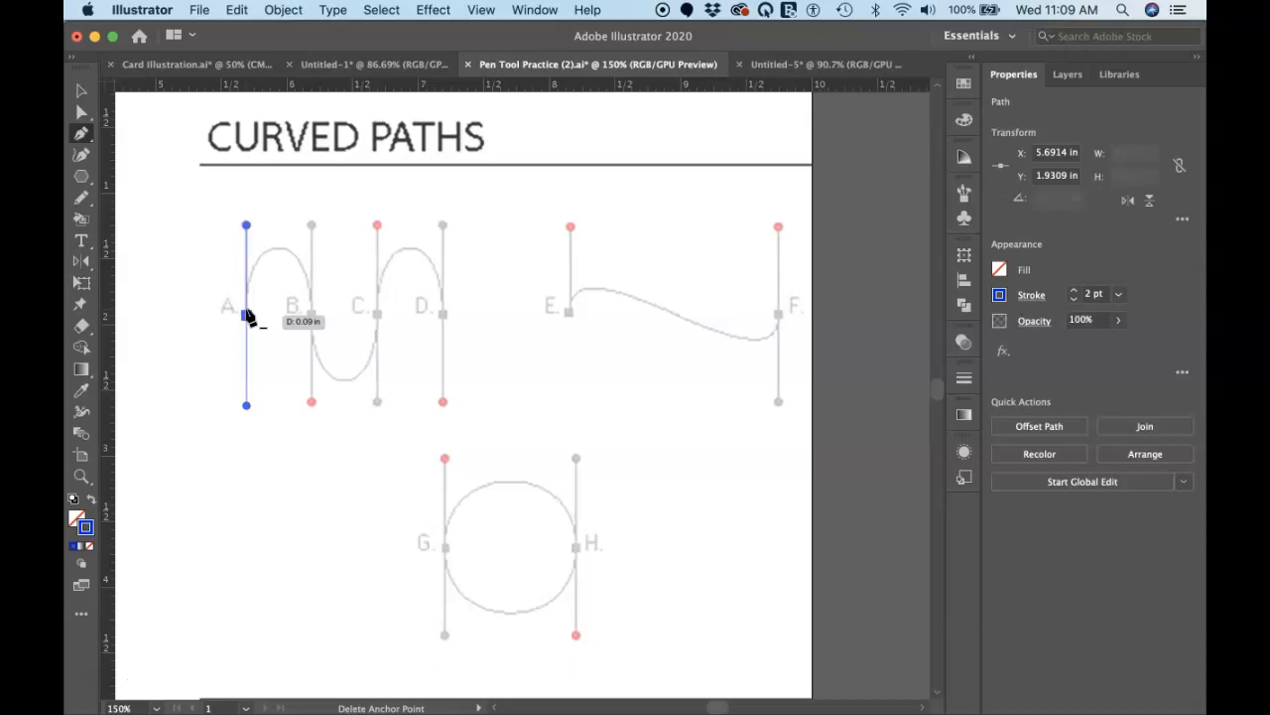
{"action": "left_click_drag", "start_coordinate": [247, 314], "coordinate": [248, 230]}
{"action": "key", "text": "super+z"}
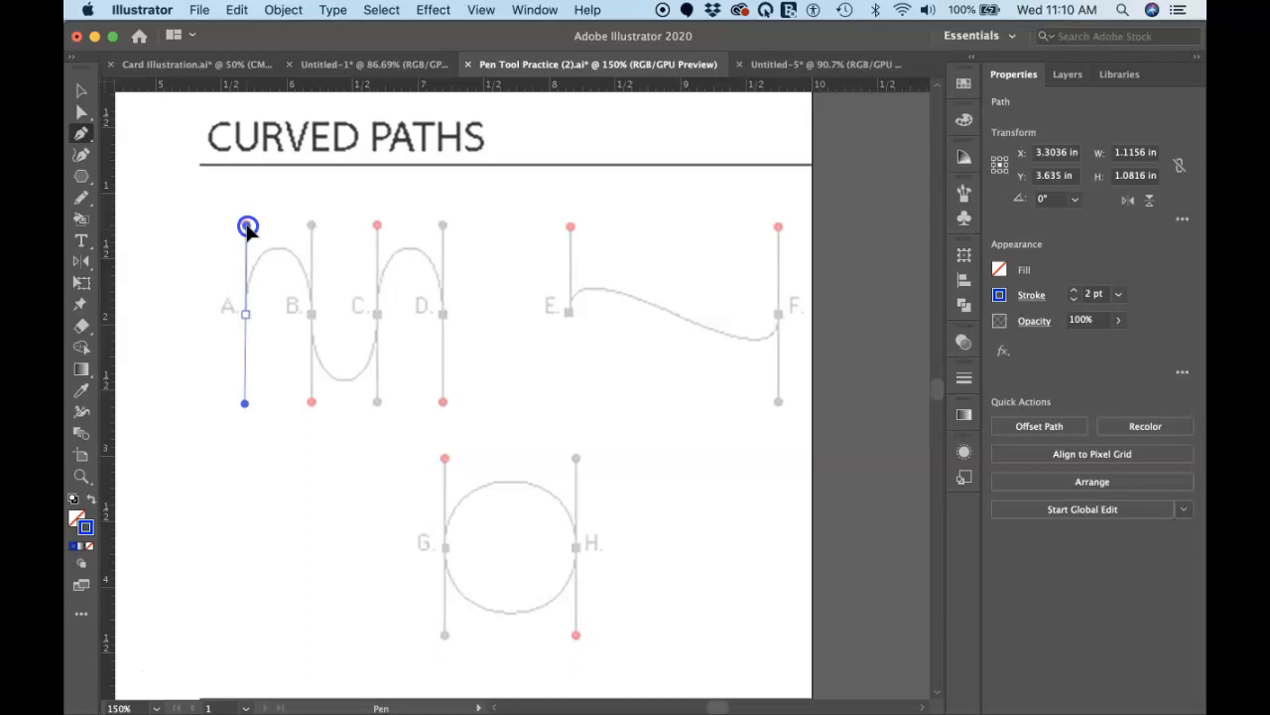
Step: Draw the wave path from A through B and C to D with the Pen tool, extending each anchor's handle to its red dot
{"action": "left_click_drag", "start_coordinate": [247, 226], "coordinate": [247, 226]}
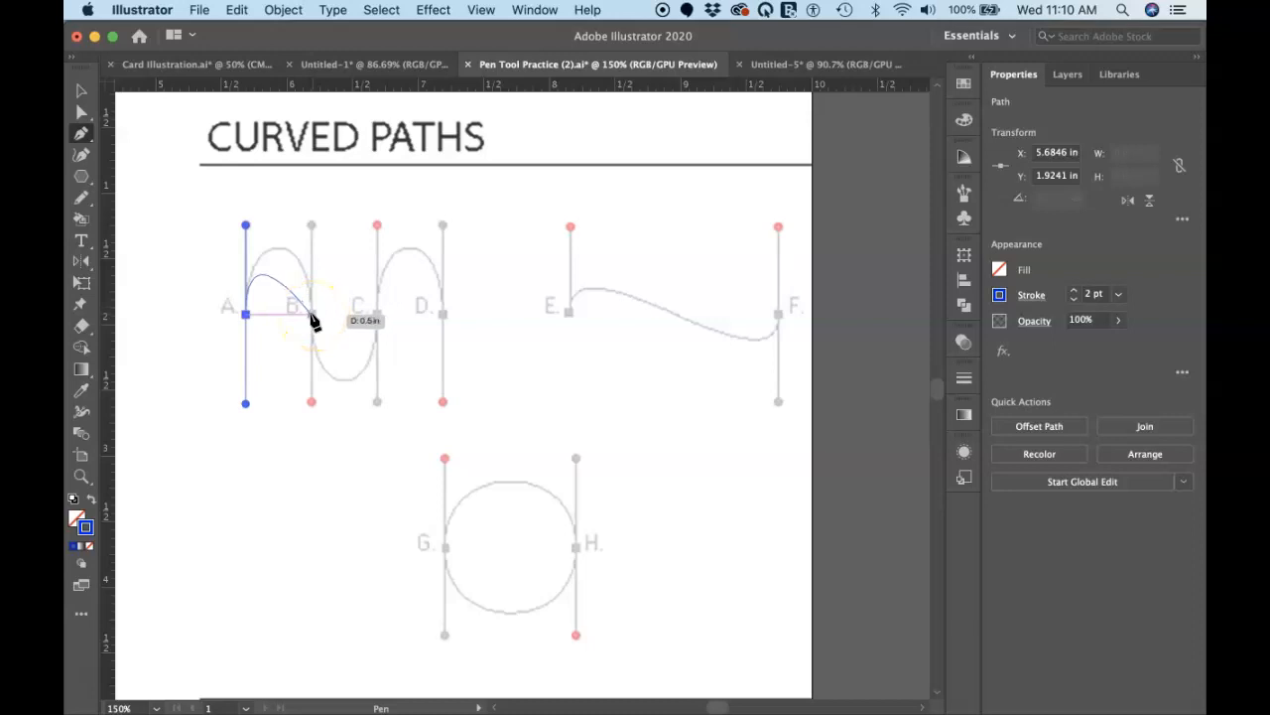
{"action": "left_click_drag", "start_coordinate": [312, 314], "coordinate": [314, 398]}
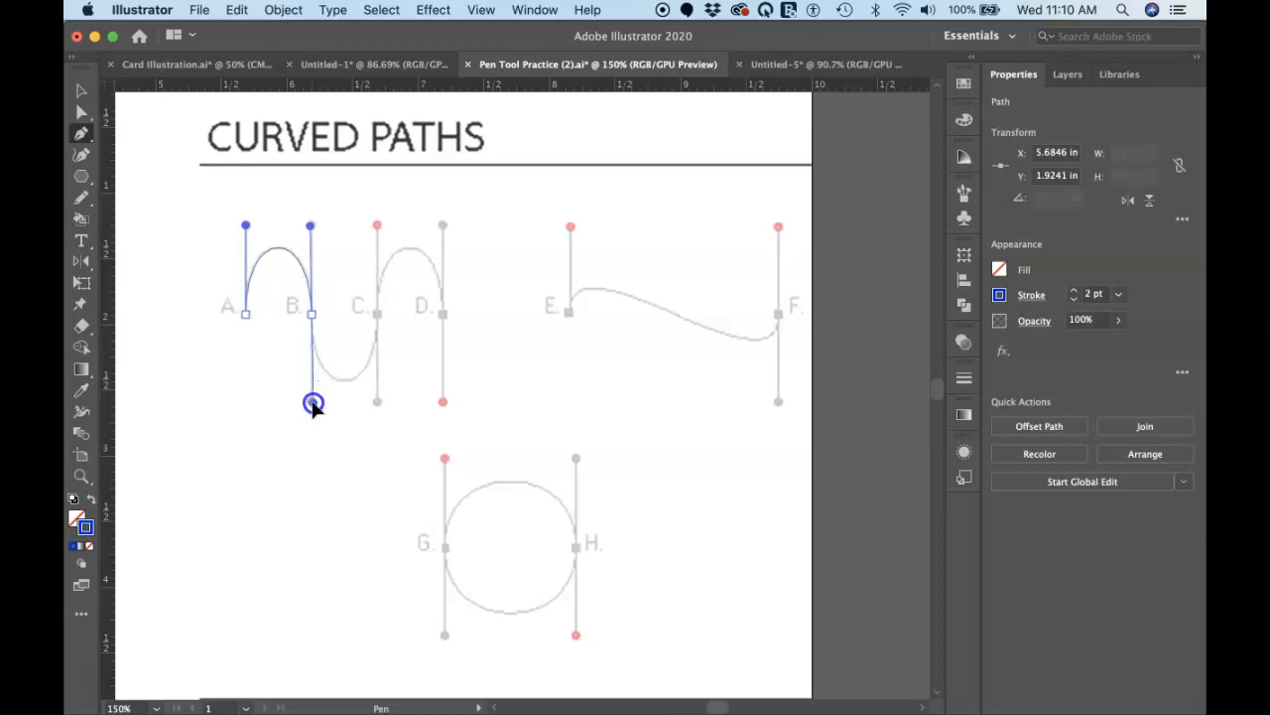
{"action": "mouse_move", "coordinate": [313, 403]}
{"action": "left_mouse_down"}
{"action": "mouse_move", "coordinate": [312, 359]}
{"action": "mouse_move", "coordinate": [312, 401]}
{"action": "left_mouse_up"}
{"action": "left_click_drag", "start_coordinate": [311, 403], "coordinate": [311, 406]}
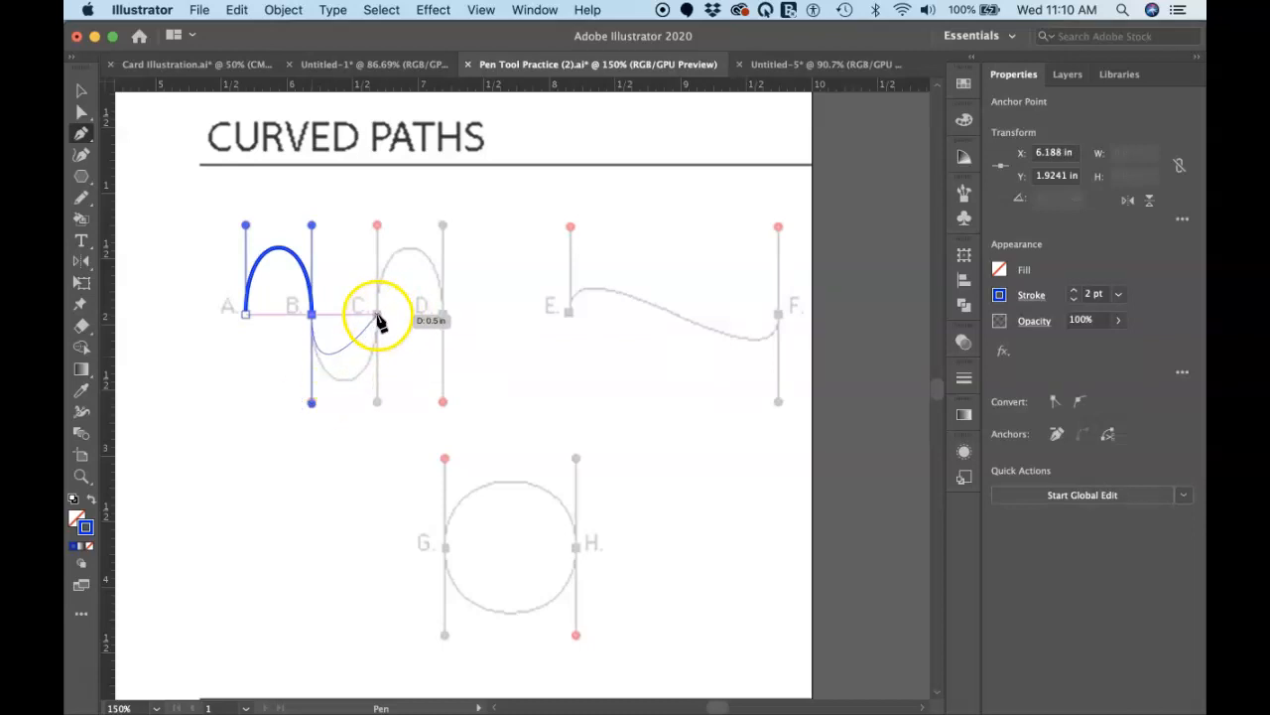
{"action": "left_click_drag", "start_coordinate": [378, 316], "coordinate": [377, 227]}
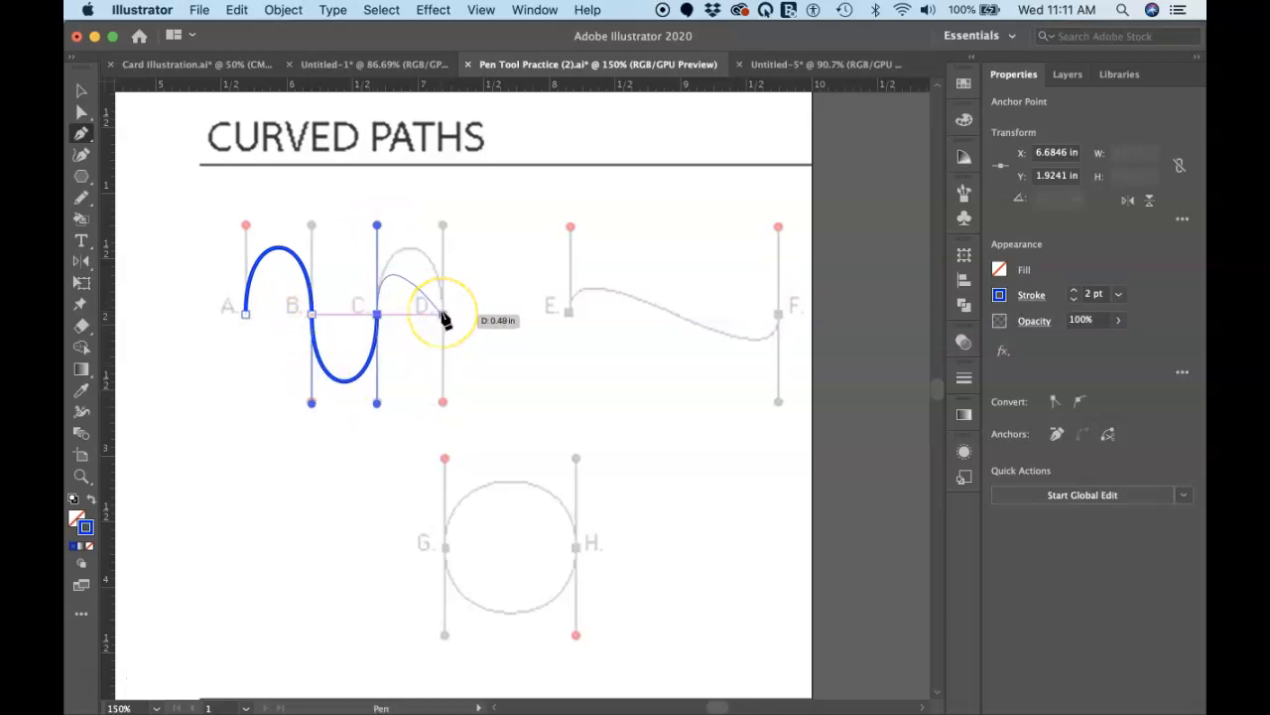
{"action": "left_click_drag", "start_coordinate": [443, 315], "coordinate": [440, 398]}
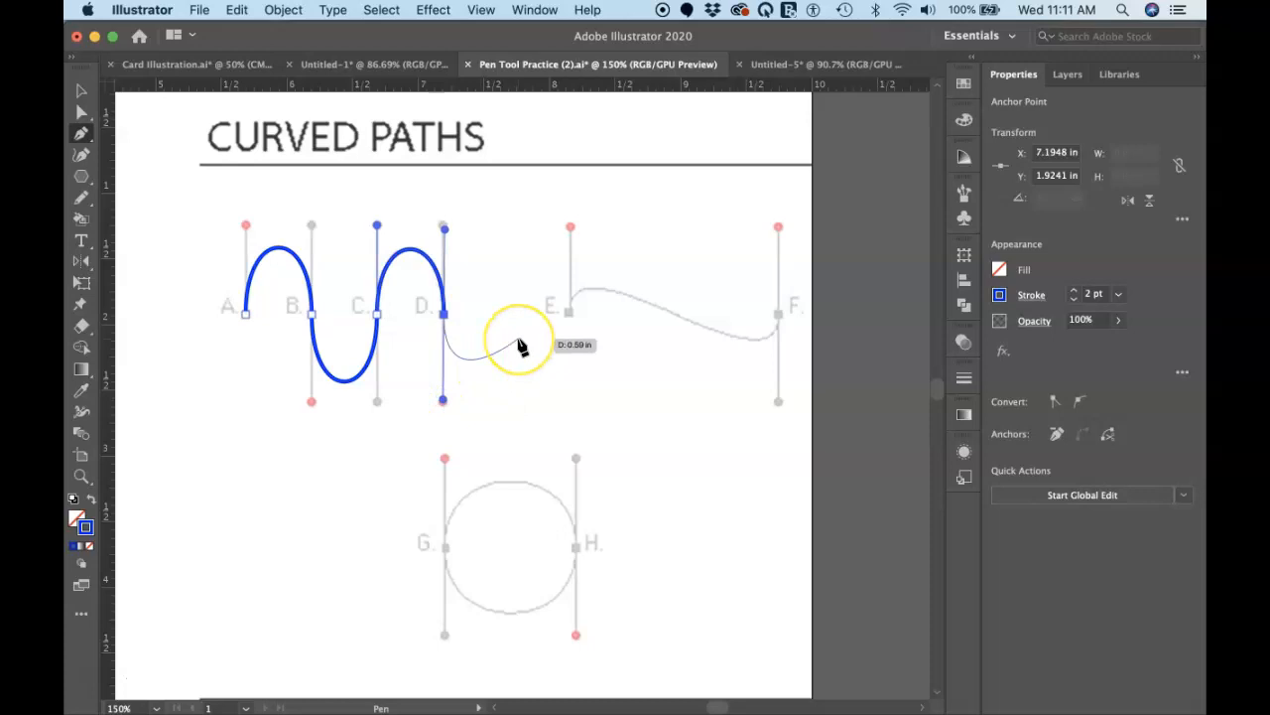
Step: Tilt the direction handles at anchors C, B and A outward to reshape the wave path's curves, and deselect the path
{"action": "left_click", "coordinate": [384, 287], "text": "super"}
{"action": "left_click", "coordinate": [409, 298], "text": "super"}
{"action": "left_click", "coordinate": [375, 318], "text": "super"}
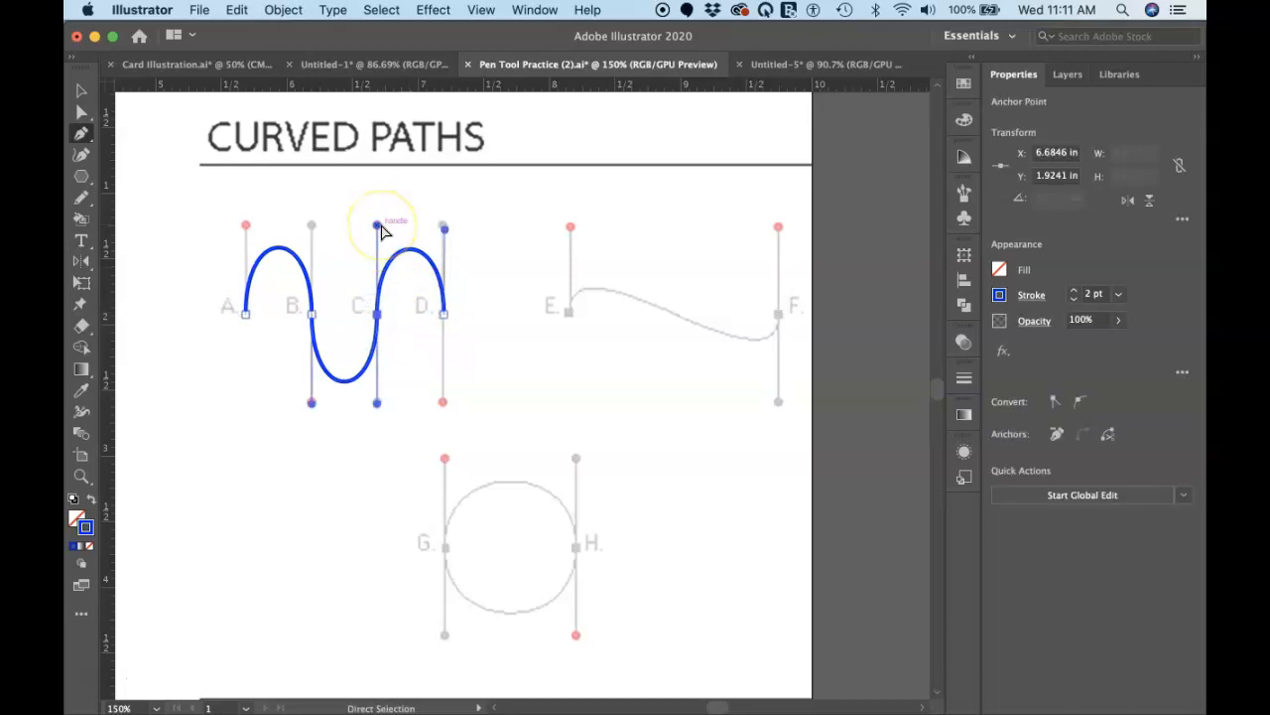
{"action": "left_click_drag", "start_coordinate": [378, 227], "coordinate": [344, 212]}
{"action": "left_click", "coordinate": [313, 315]}
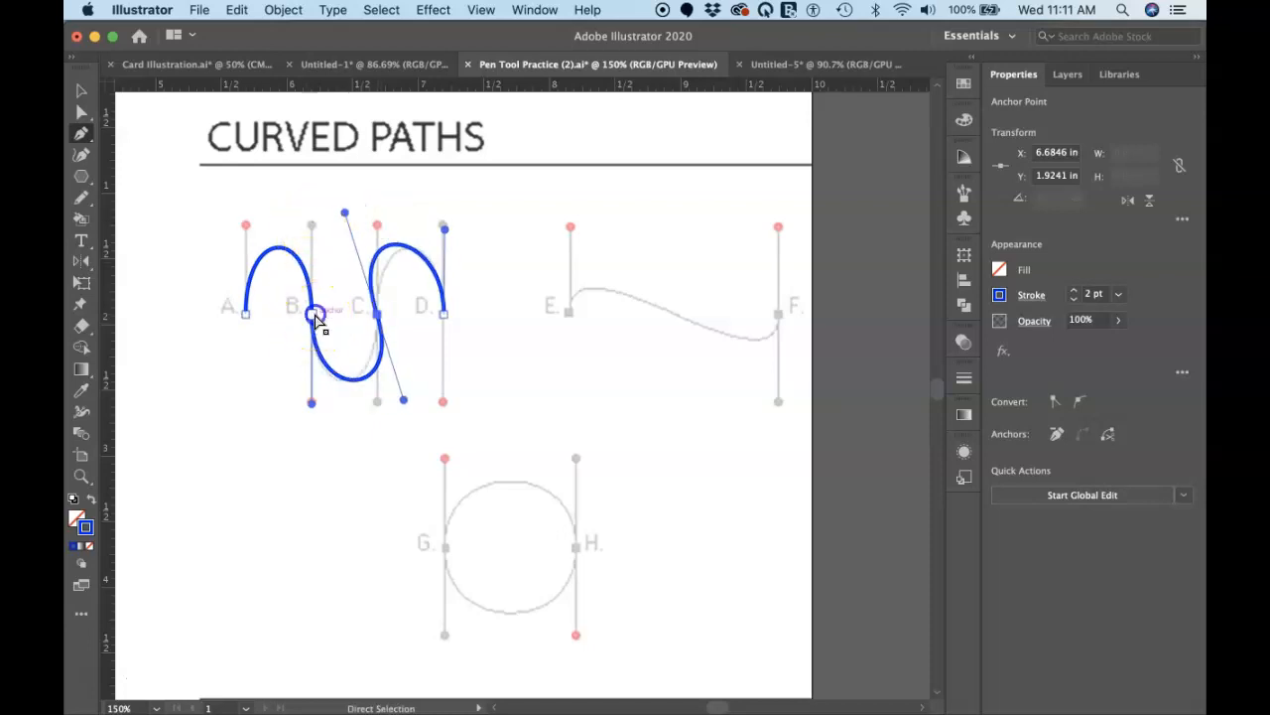
{"action": "left_click_drag", "start_coordinate": [312, 225], "coordinate": [350, 221]}
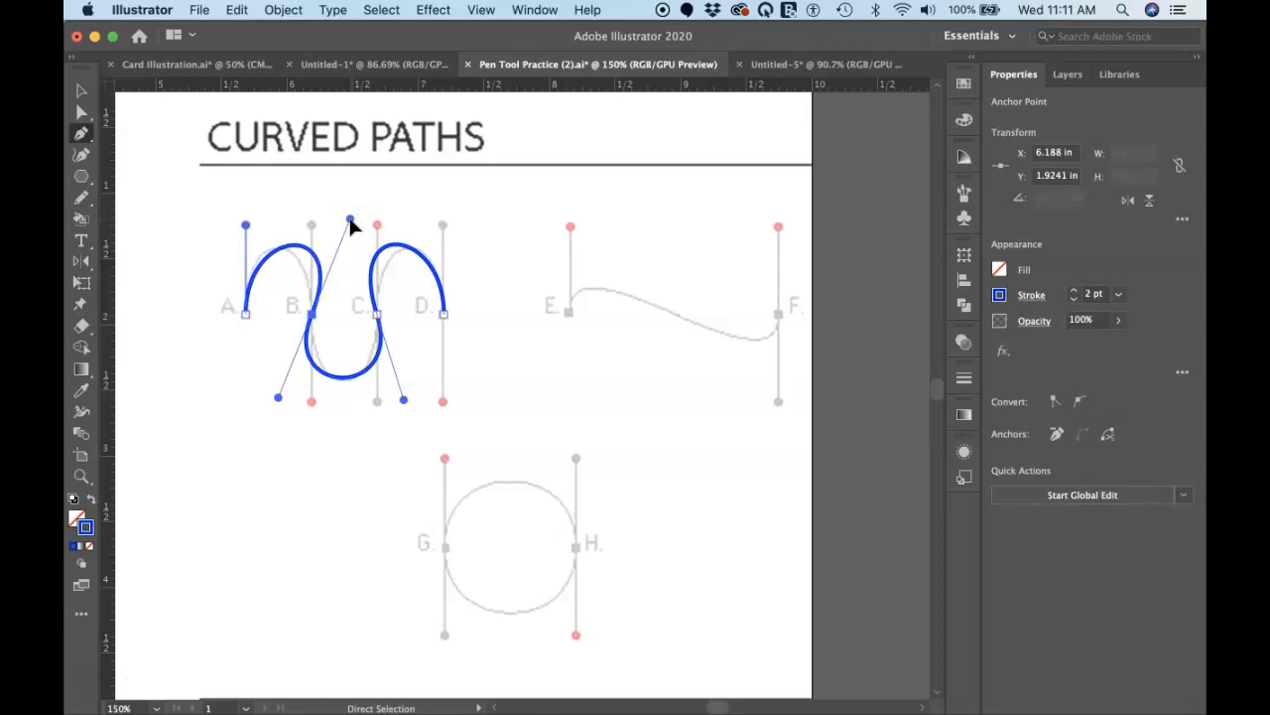
{"action": "mouse_move", "coordinate": [405, 246]}
{"action": "left_mouse_down"}
{"action": "mouse_move", "coordinate": [413, 256]}
{"action": "mouse_move", "coordinate": [429, 221]}
{"action": "mouse_move", "coordinate": [403, 221]}
{"action": "mouse_move", "coordinate": [409, 231]}
{"action": "left_mouse_up"}
{"action": "left_click_drag", "start_coordinate": [351, 192], "coordinate": [349, 229]}
{"action": "left_click", "coordinate": [245, 313]}
{"action": "left_click_drag", "start_coordinate": [245, 225], "coordinate": [209, 226]}
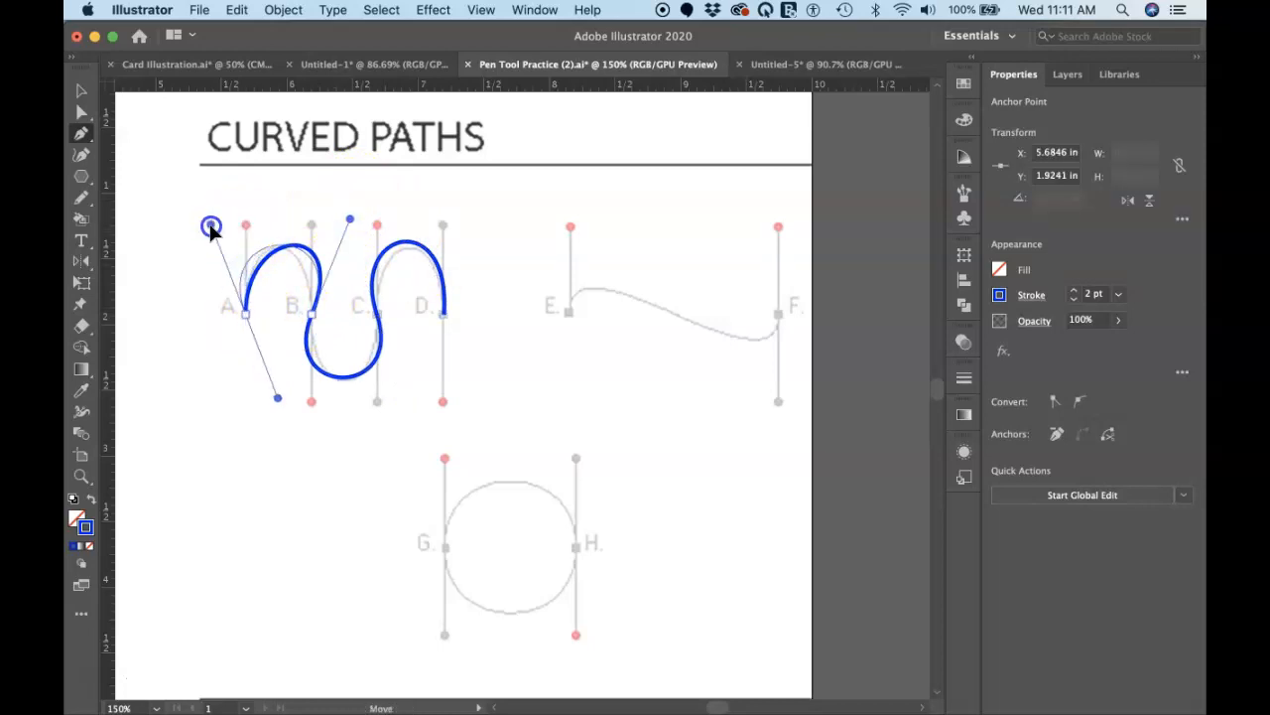
{"action": "left_click", "coordinate": [527, 264]}
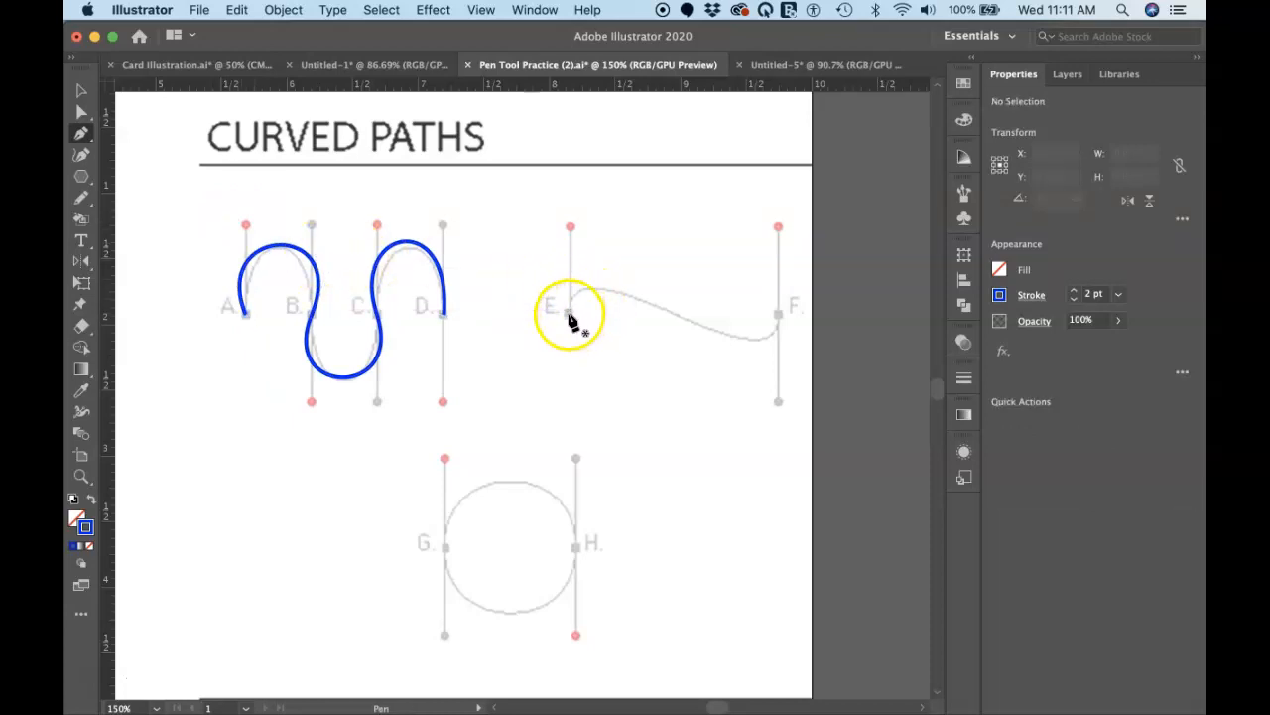
Step: Draw the curved path from E to F with both handles extended up to the red dots, and end the path
{"action": "left_click_drag", "start_coordinate": [568, 314], "coordinate": [572, 231]}
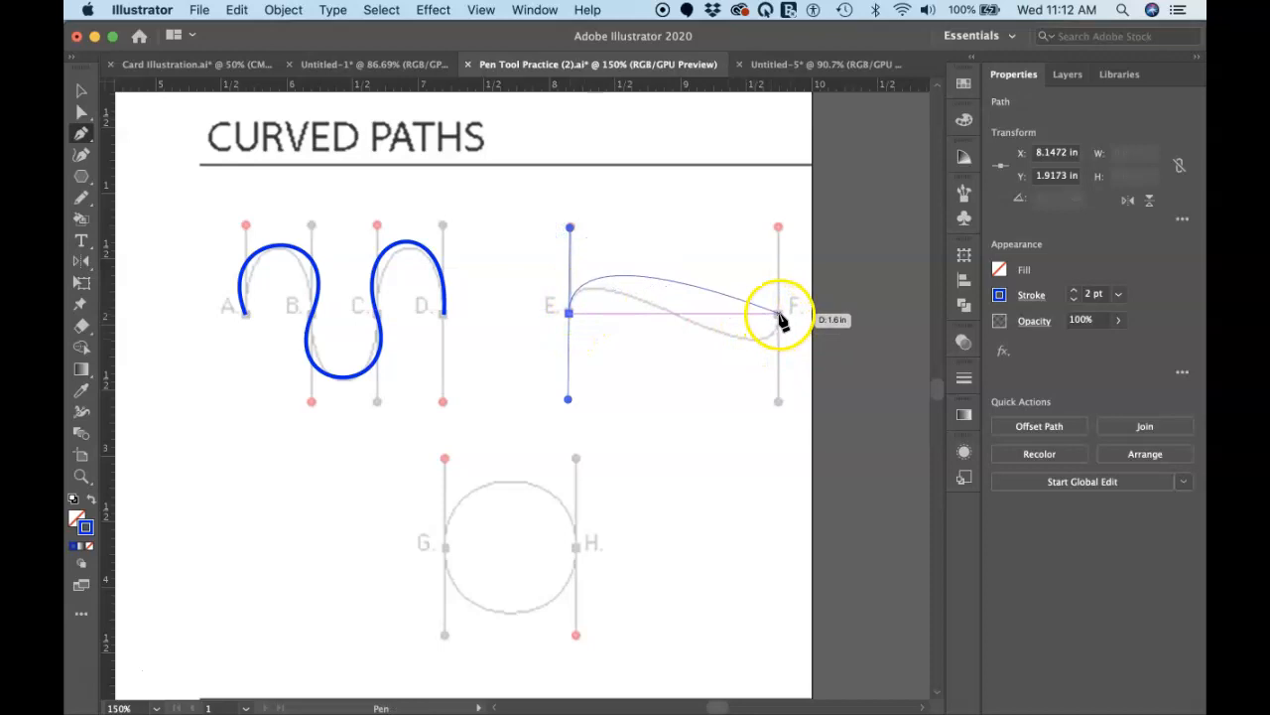
{"action": "left_click_drag", "start_coordinate": [779, 318], "coordinate": [778, 228]}
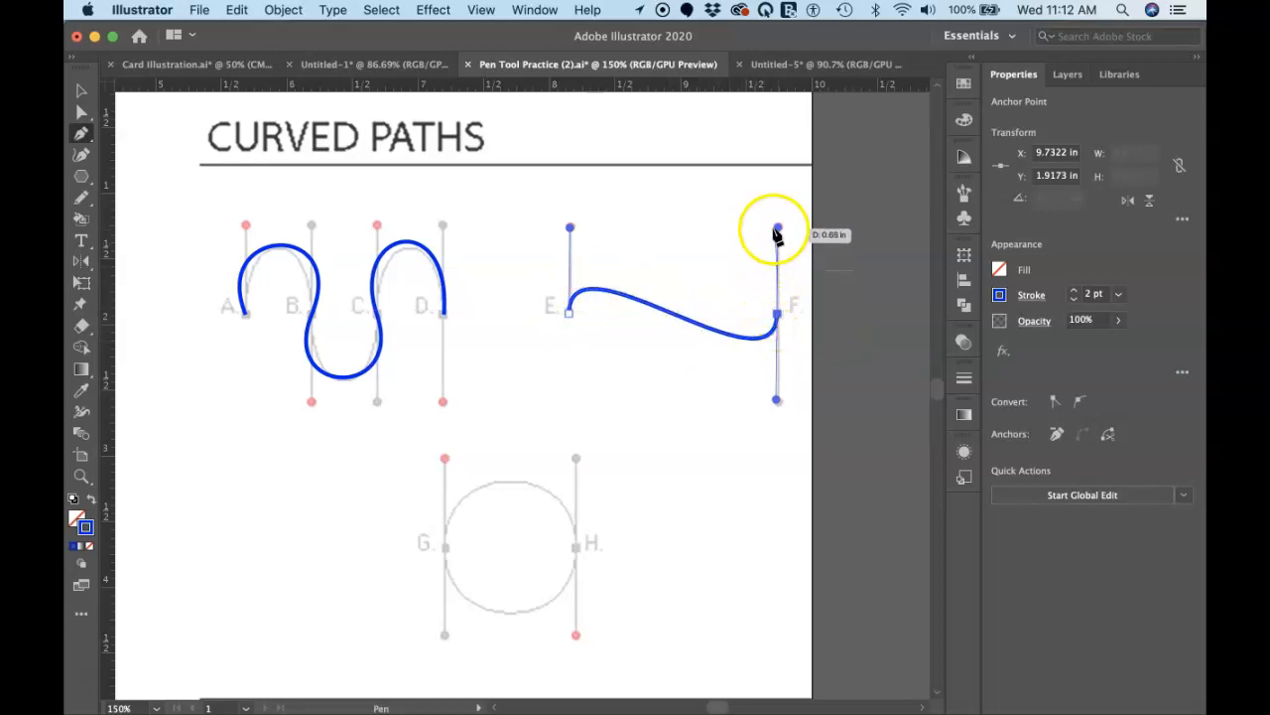
{"action": "left_click_drag", "start_coordinate": [678, 322], "coordinate": [777, 233]}
{"action": "left_click", "coordinate": [646, 378], "text": "super"}
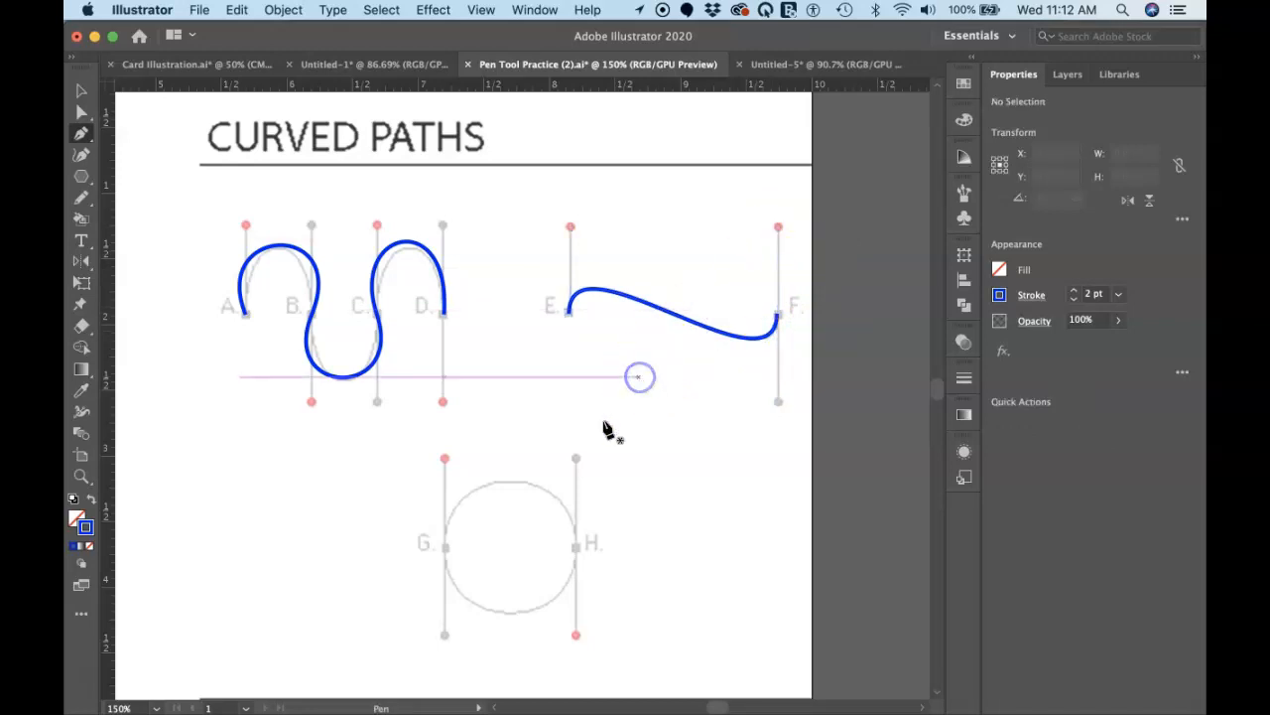
Step: Draw the closed circle through G and H, extending the handles to the red dots, and deselect it
{"action": "left_click_drag", "start_coordinate": [445, 548], "coordinate": [444, 461]}
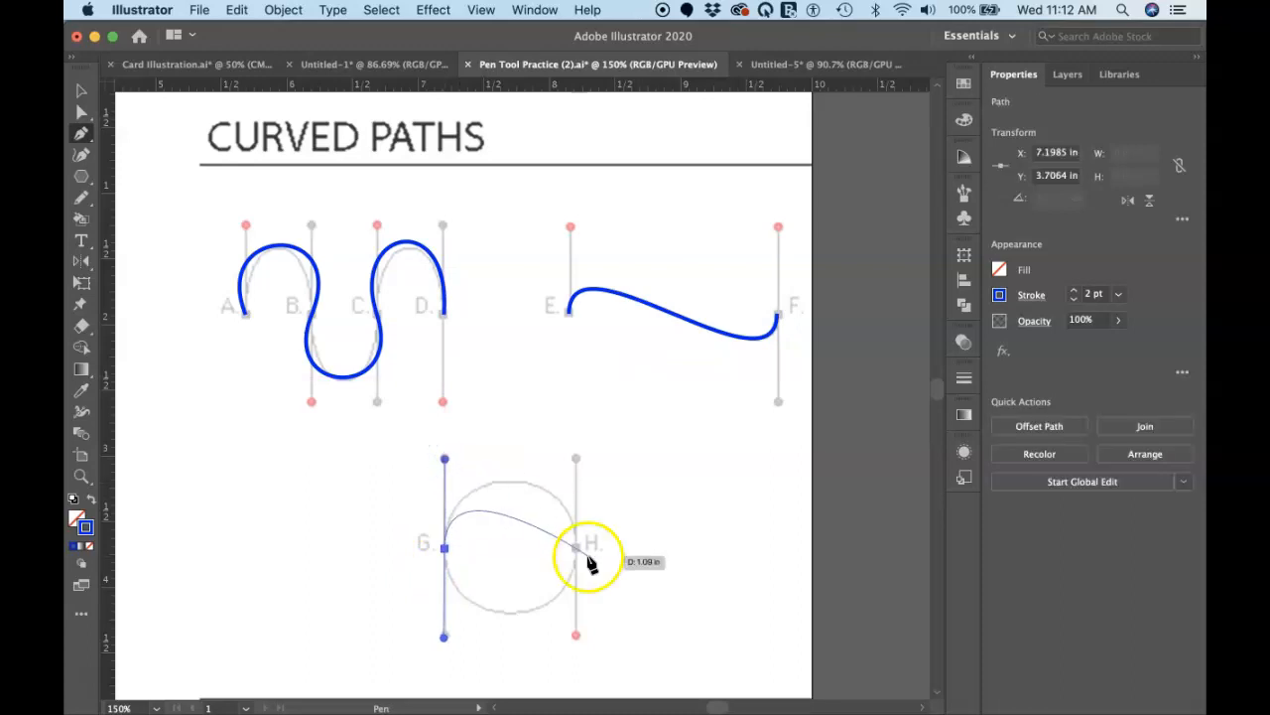
{"action": "left_click_drag", "start_coordinate": [576, 548], "coordinate": [576, 640]}
{"action": "left_click_drag", "start_coordinate": [445, 548], "coordinate": [445, 468]}
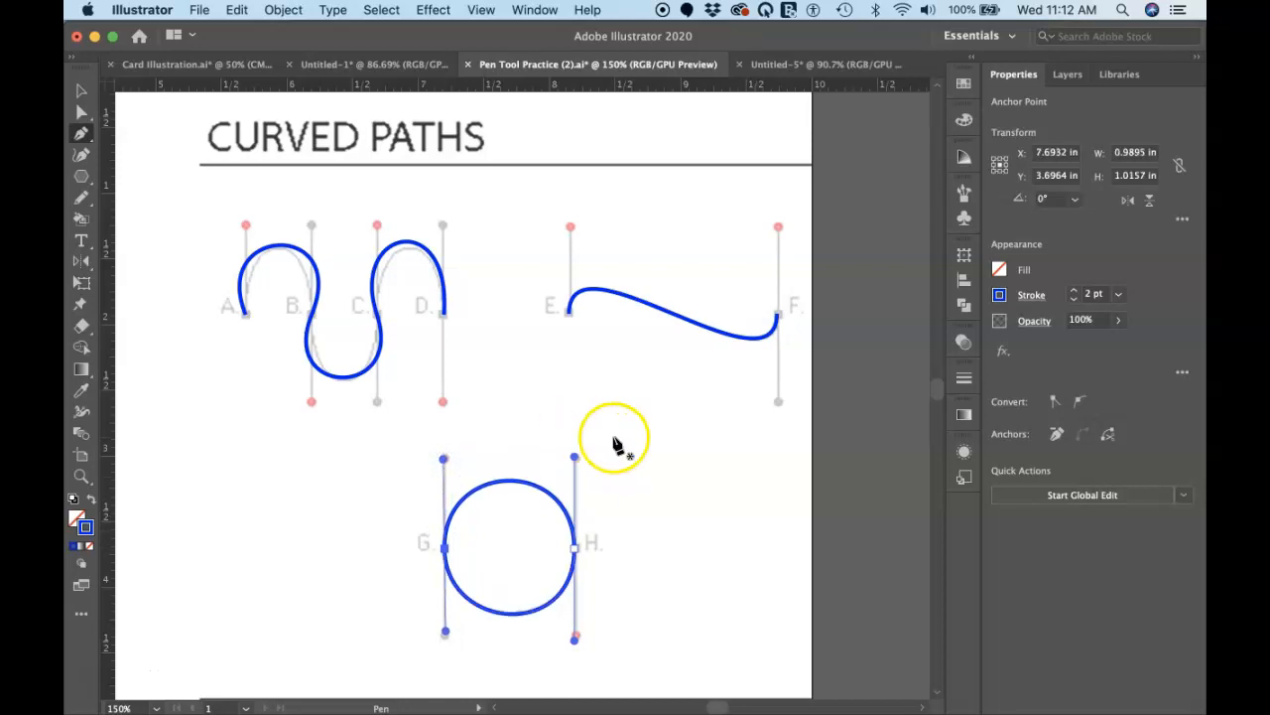
{"action": "left_click", "coordinate": [628, 441], "text": "super"}
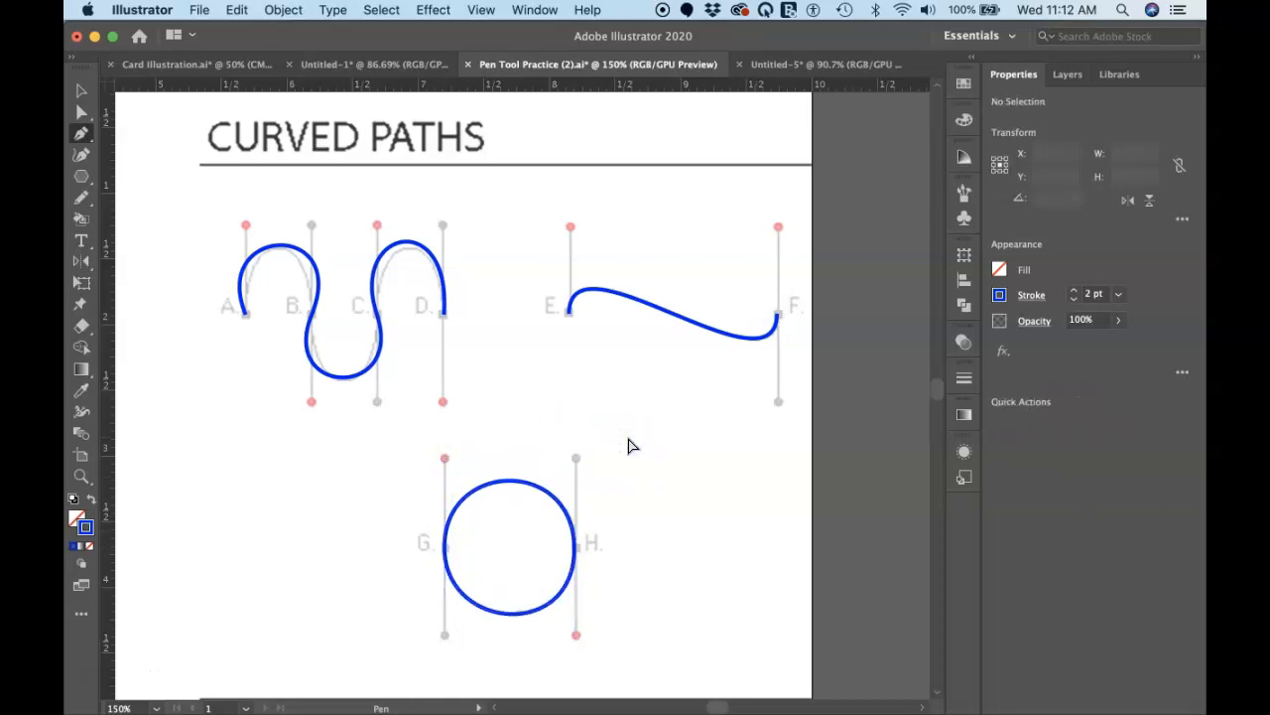
Step: Start a path at anchor A of the Straight and Curved Paths exercise, extending its handle up to the red dot
{"action": "left_click_drag", "start_coordinate": [482, 10], "coordinate": [562, 685]}
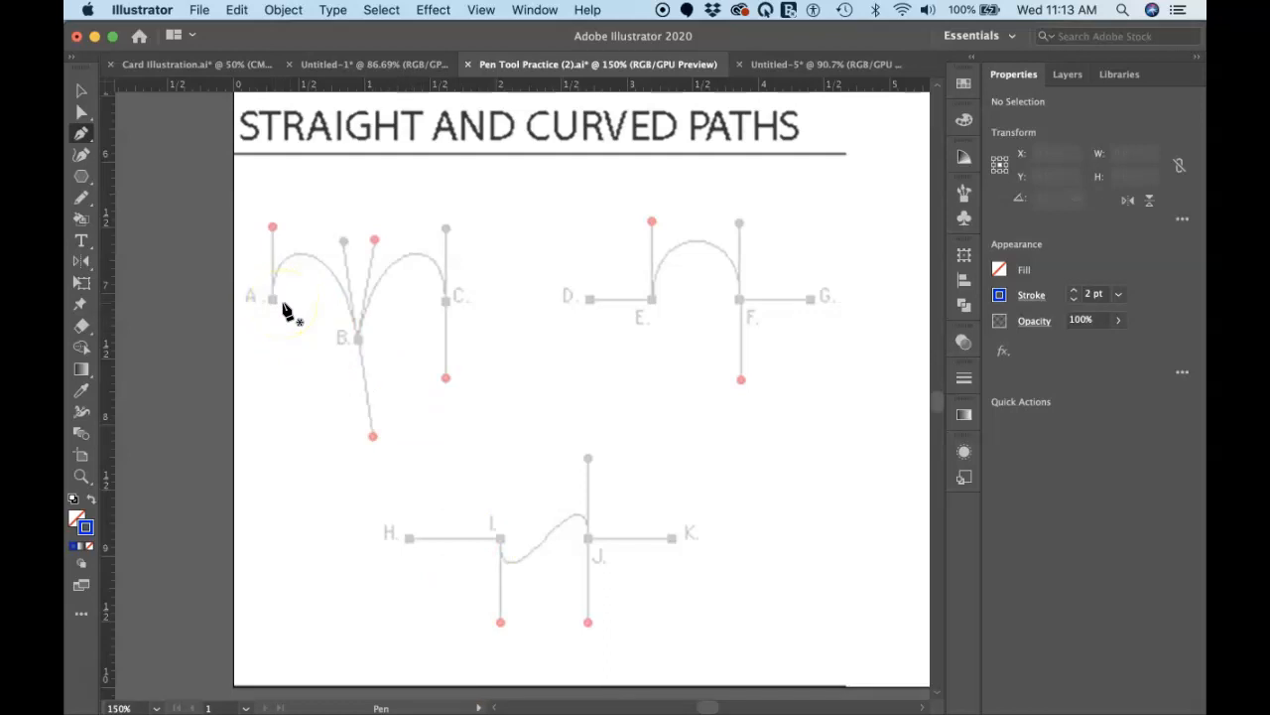
{"action": "scroll", "coordinate": [283, 311], "scroll_direction": "up", "scroll_amount": 5}
{"action": "scroll", "coordinate": [283, 311], "scroll_direction": "left", "scroll_amount": 3}
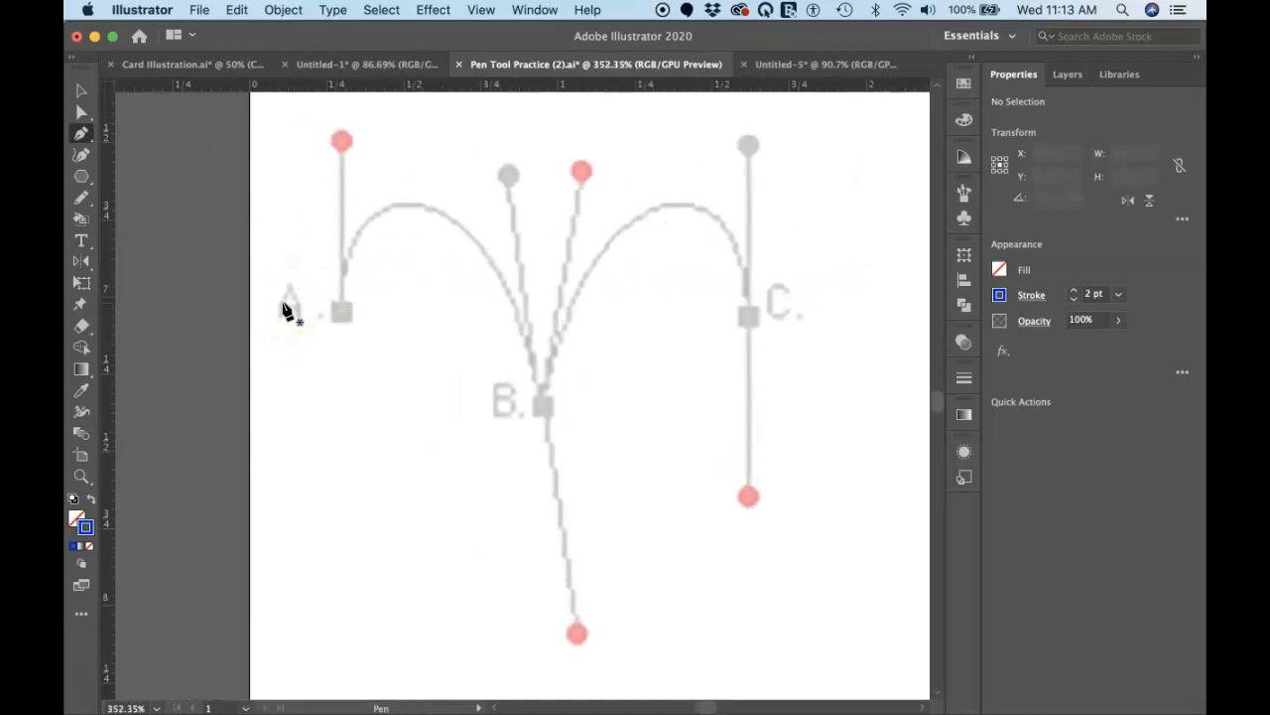
{"action": "scroll", "coordinate": [285, 309], "scroll_direction": "down", "scroll_amount": 1}
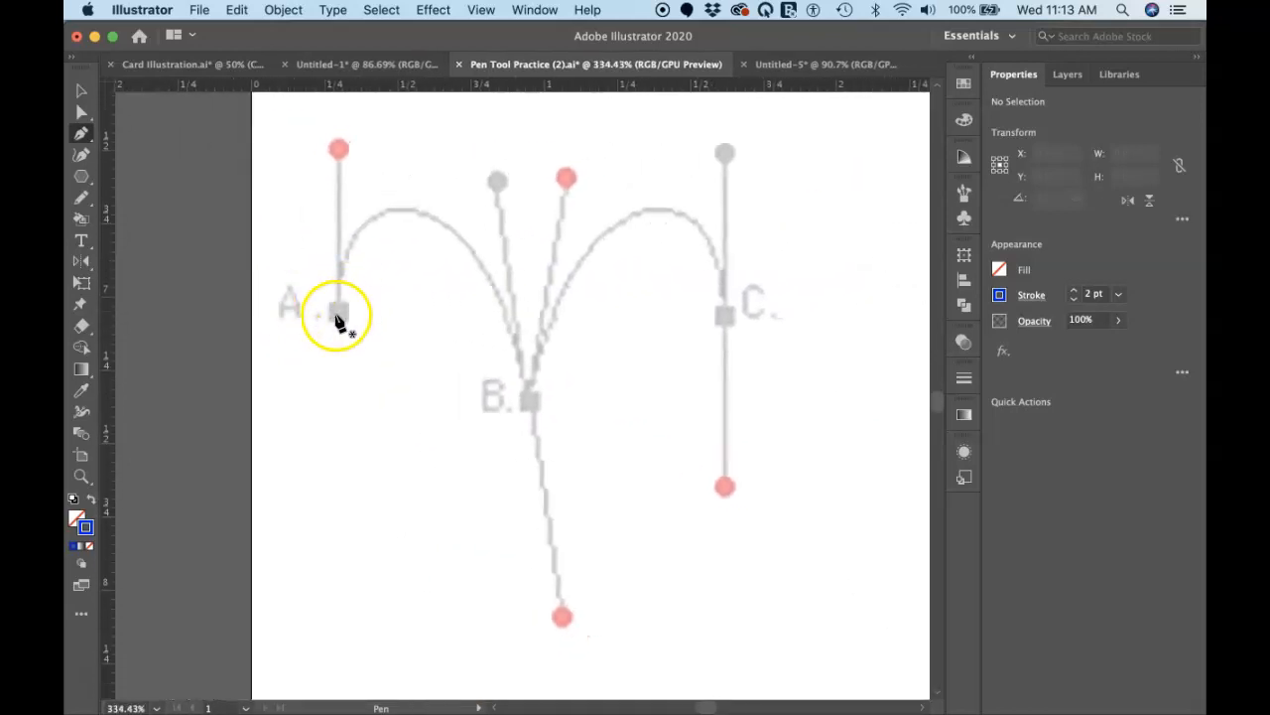
{"action": "left_click_drag", "start_coordinate": [339, 314], "coordinate": [340, 150]}
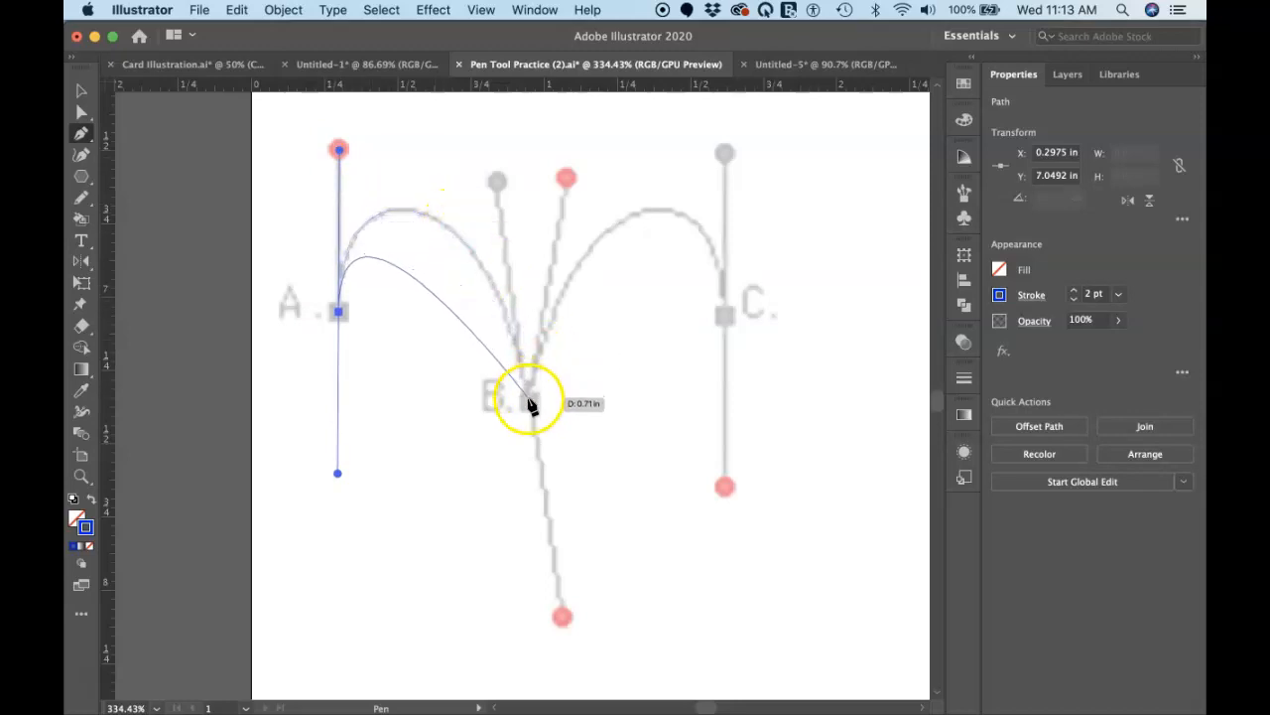
{"action": "left_click_drag", "start_coordinate": [530, 402], "coordinate": [562, 621]}
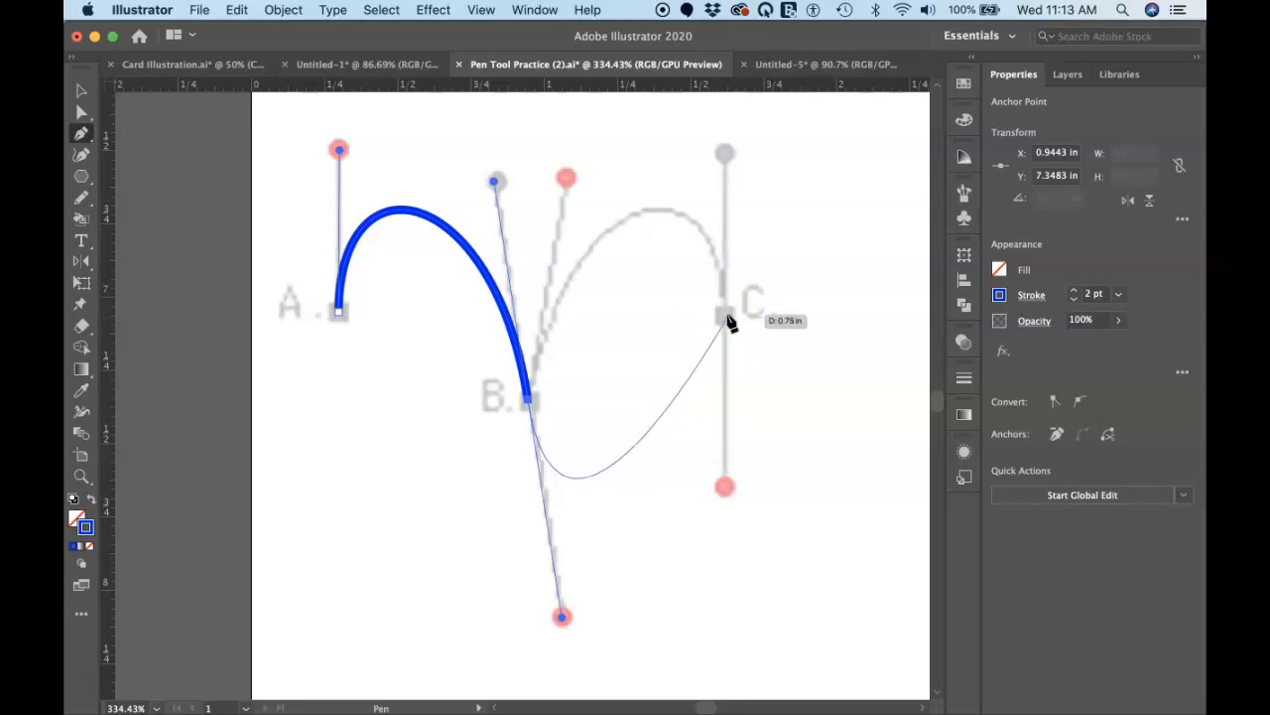
{"action": "left_click_drag", "start_coordinate": [724, 318], "coordinate": [724, 490]}
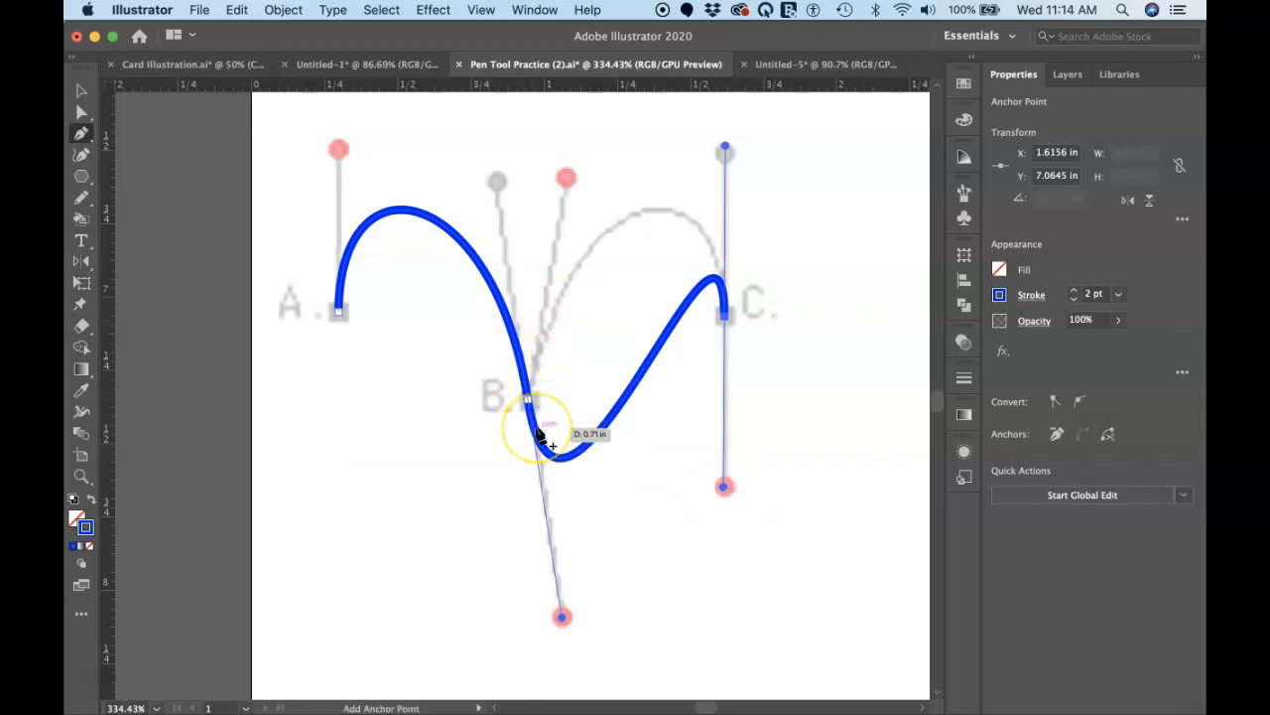
{"action": "key", "text": "super+z"}
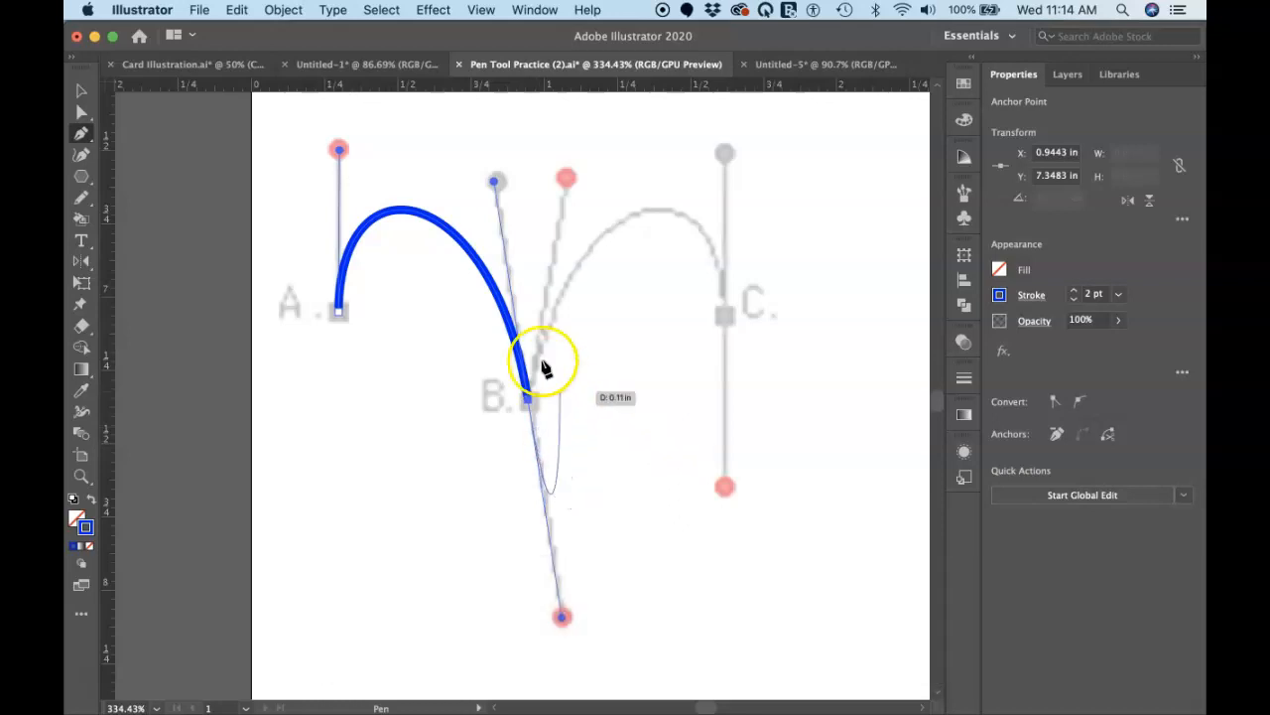
{"action": "key", "text": "super+z"}
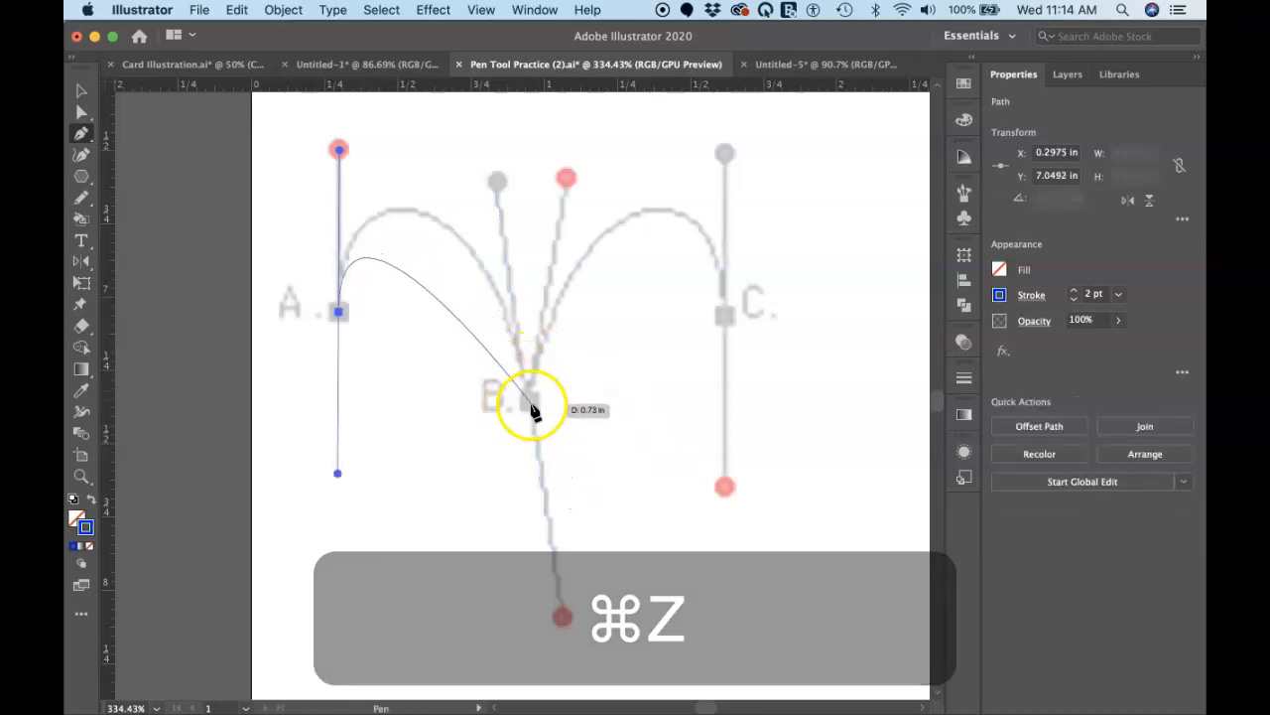
Step: Draw the arch from A to B with its handle on the lower red dot, and swing B's outgoing handle independently to the upper red dot
{"action": "left_click_drag", "start_coordinate": [531, 403], "coordinate": [563, 617]}
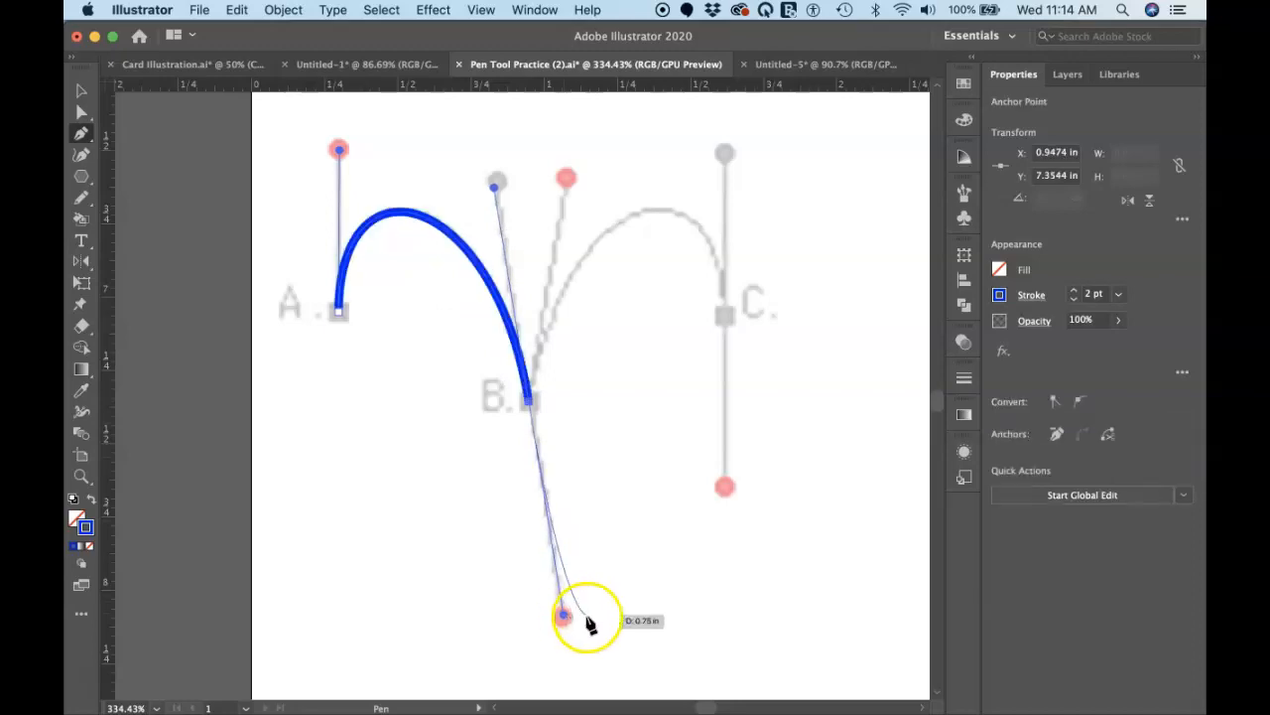
{"action": "key", "text": "alt"}
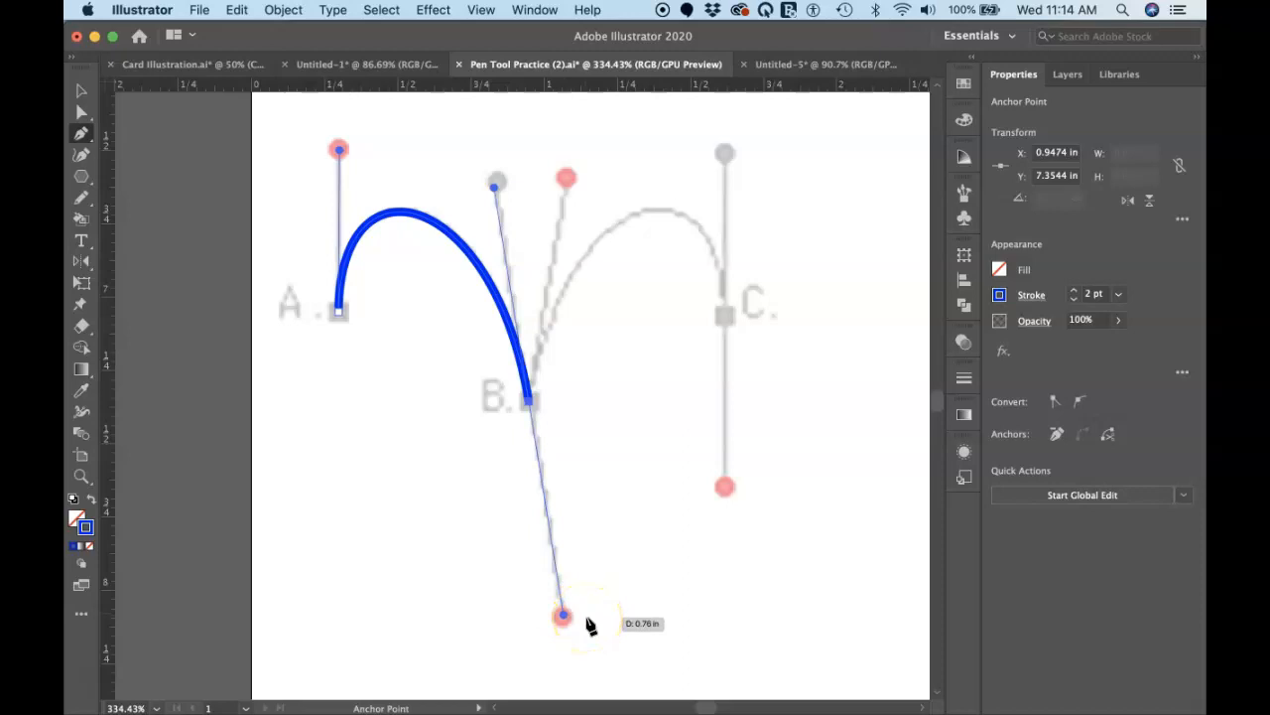
{"action": "left_click", "coordinate": [577, 613]}
{"action": "left_click_drag", "start_coordinate": [565, 614], "coordinate": [567, 181]}
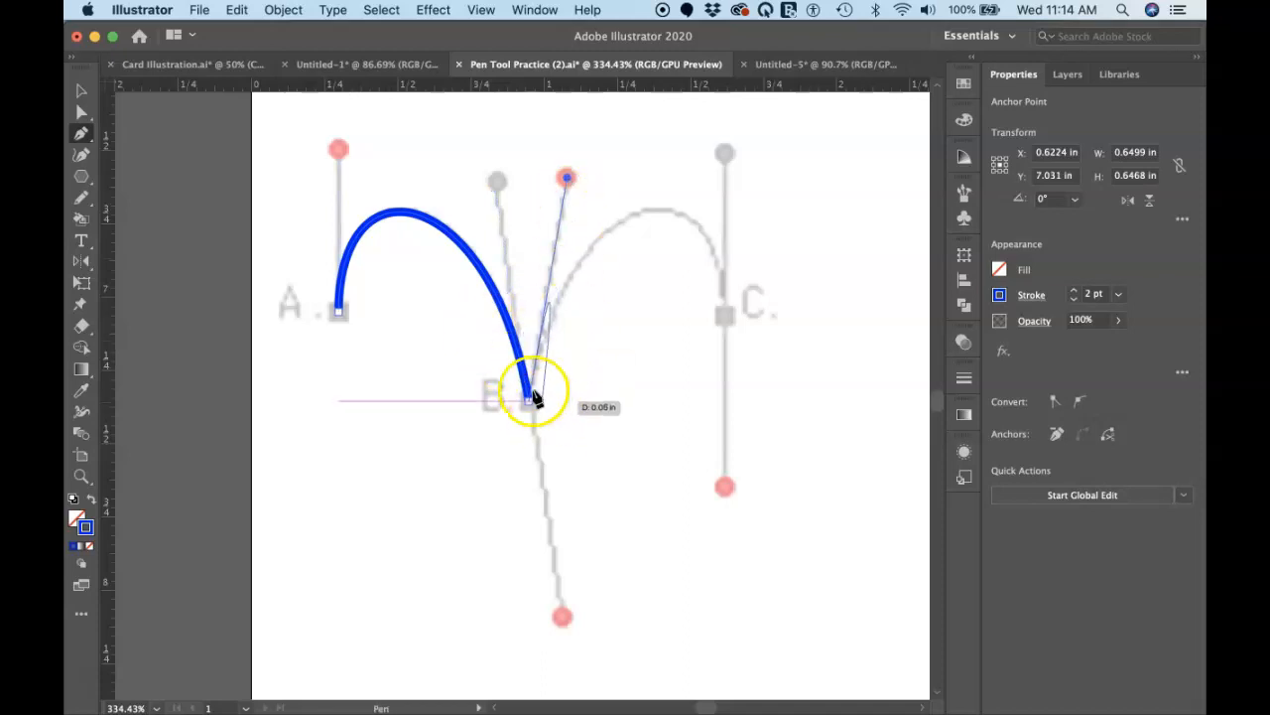
Step: Draw the arch from B to C, extending C's handle down to the red dot, and deselect the path
{"action": "left_click_drag", "start_coordinate": [530, 395], "coordinate": [567, 179]}
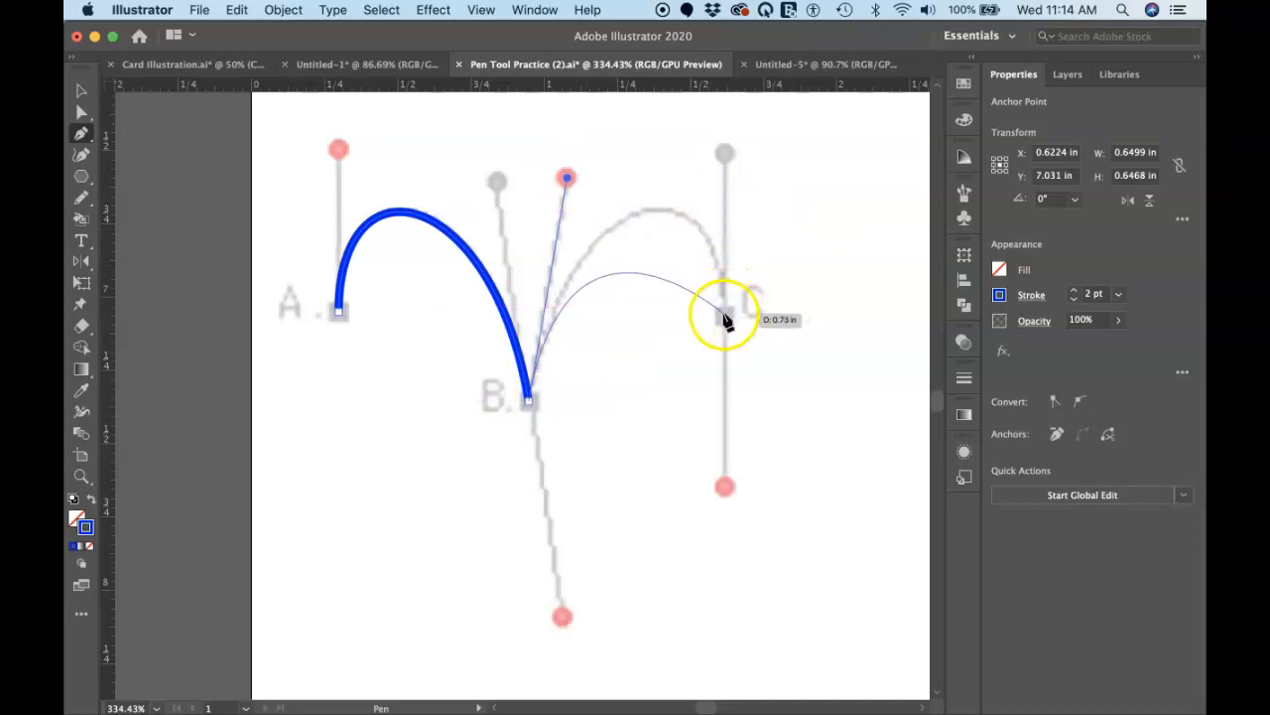
{"action": "left_click_drag", "start_coordinate": [725, 315], "coordinate": [726, 484]}
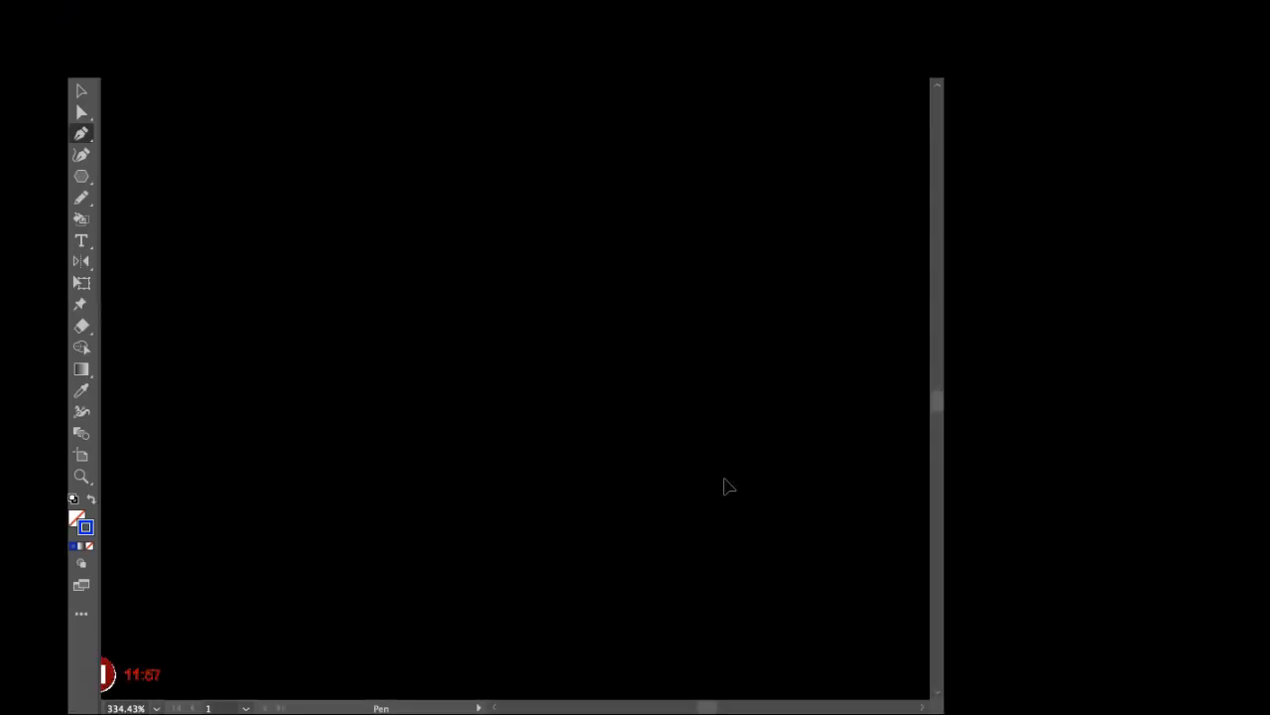
{"action": "scroll", "coordinate": [723, 485], "scroll_direction": "right", "scroll_amount": 10}
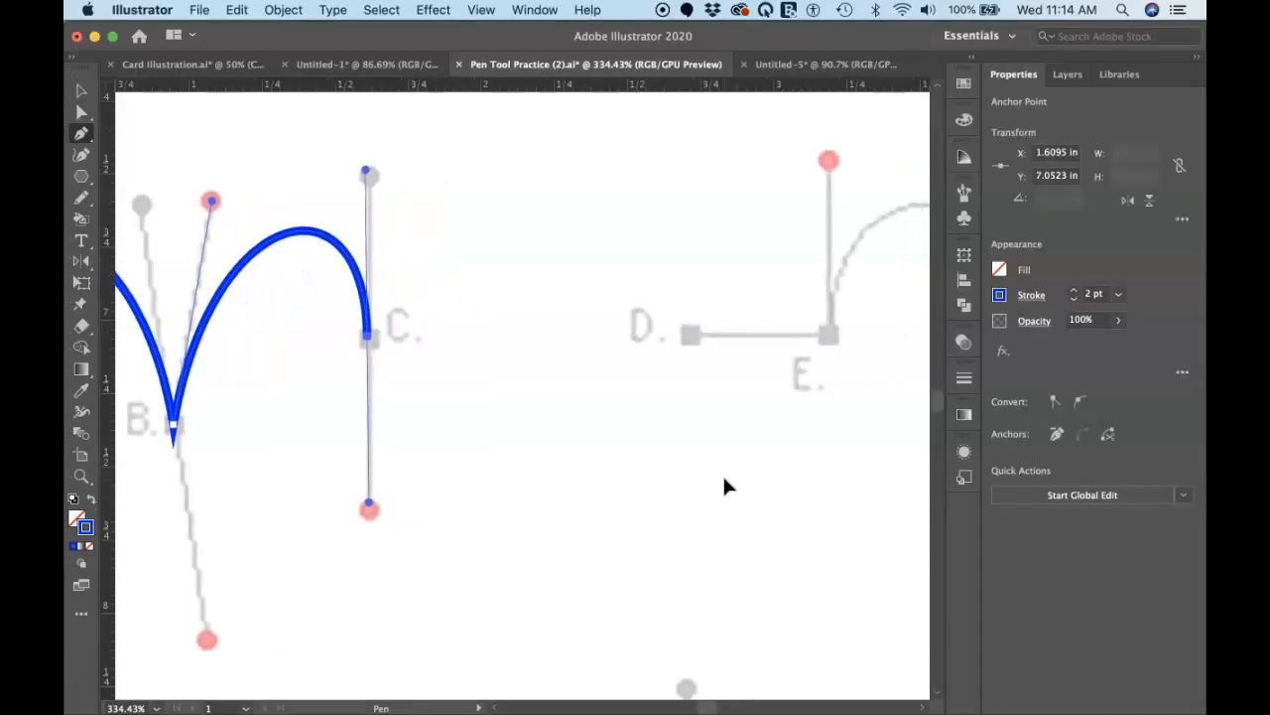
{"action": "scroll", "coordinate": [723, 477], "scroll_direction": "right", "scroll_amount": 2}
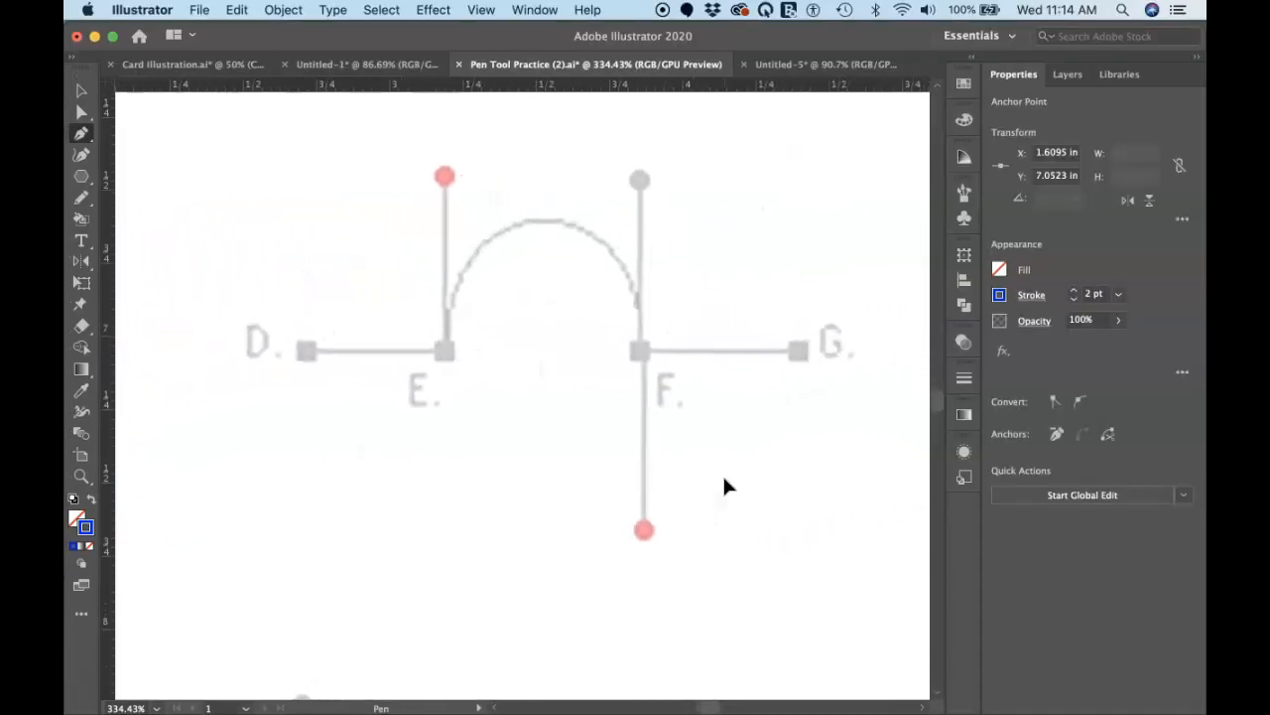
{"action": "key", "text": "super"}
{"action": "left_click", "coordinate": [248, 434], "text": "super"}
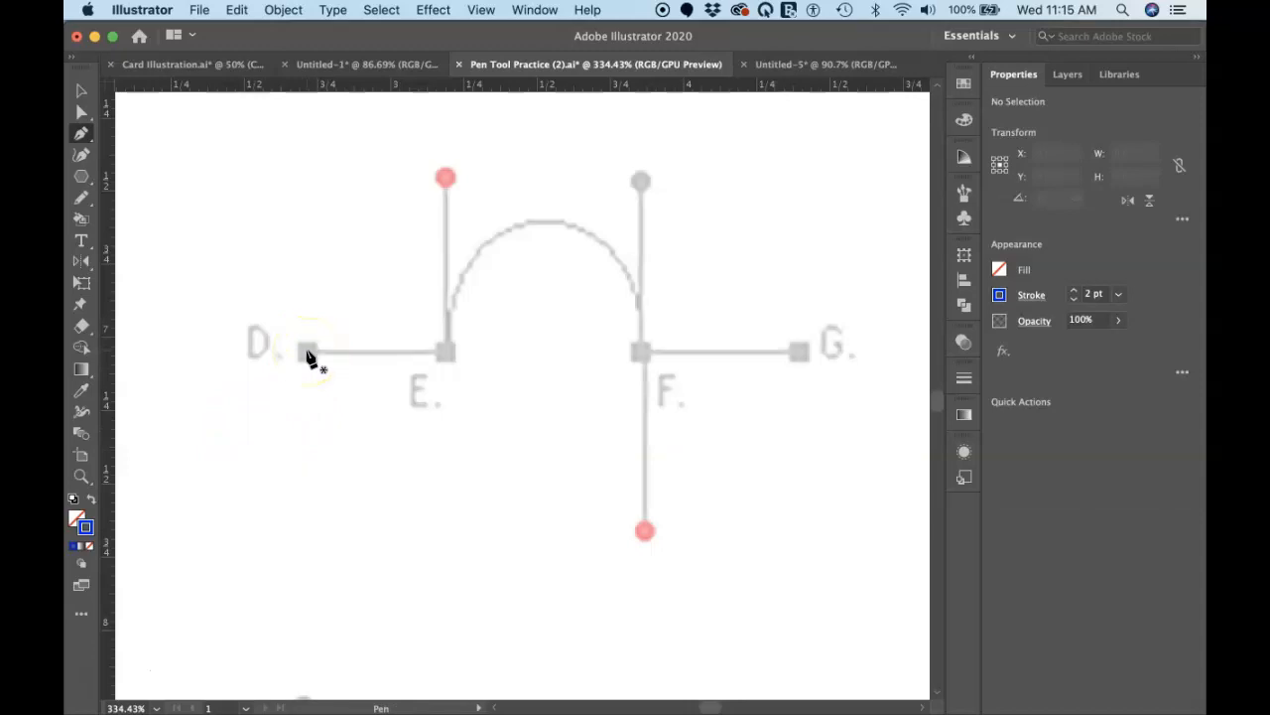
Step: Draw the straight segment from D to E and the arch from E to F, extending both handles to the red dots
{"action": "left_click_drag", "start_coordinate": [308, 353], "coordinate": [448, 359]}
{"action": "left_click", "coordinate": [449, 359]}
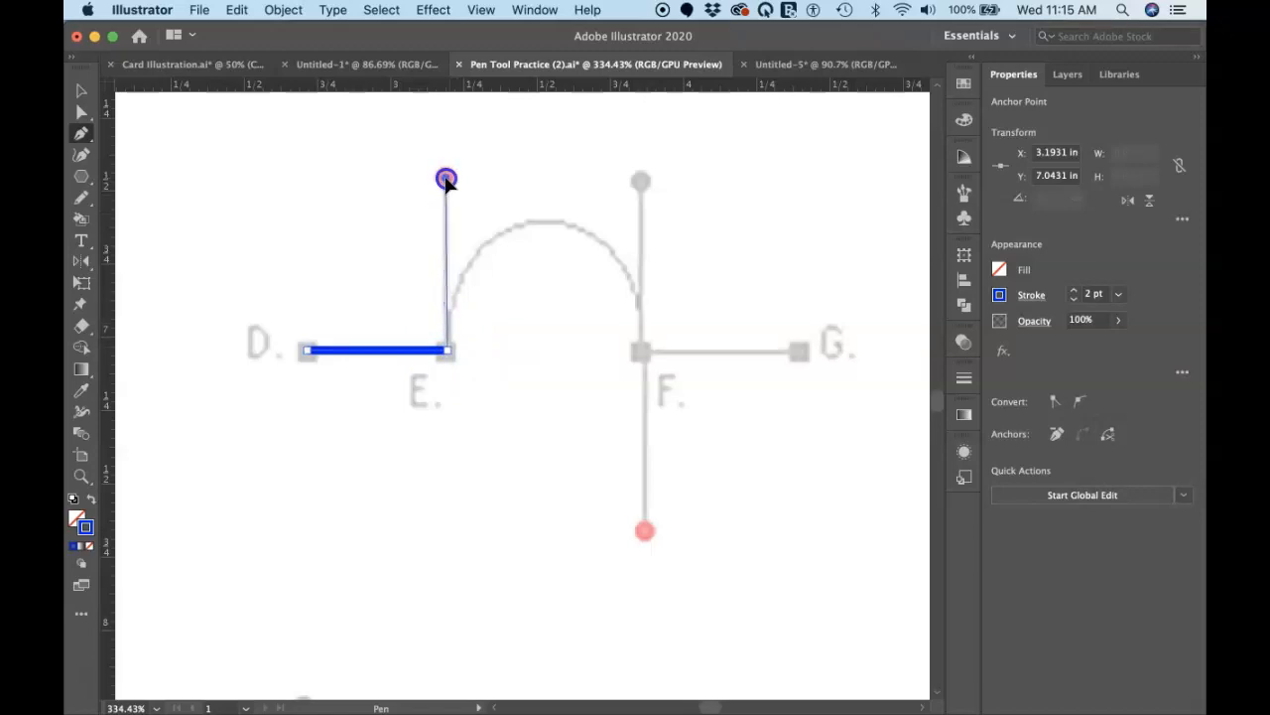
{"action": "left_click_drag", "start_coordinate": [445, 179], "coordinate": [461, 288]}
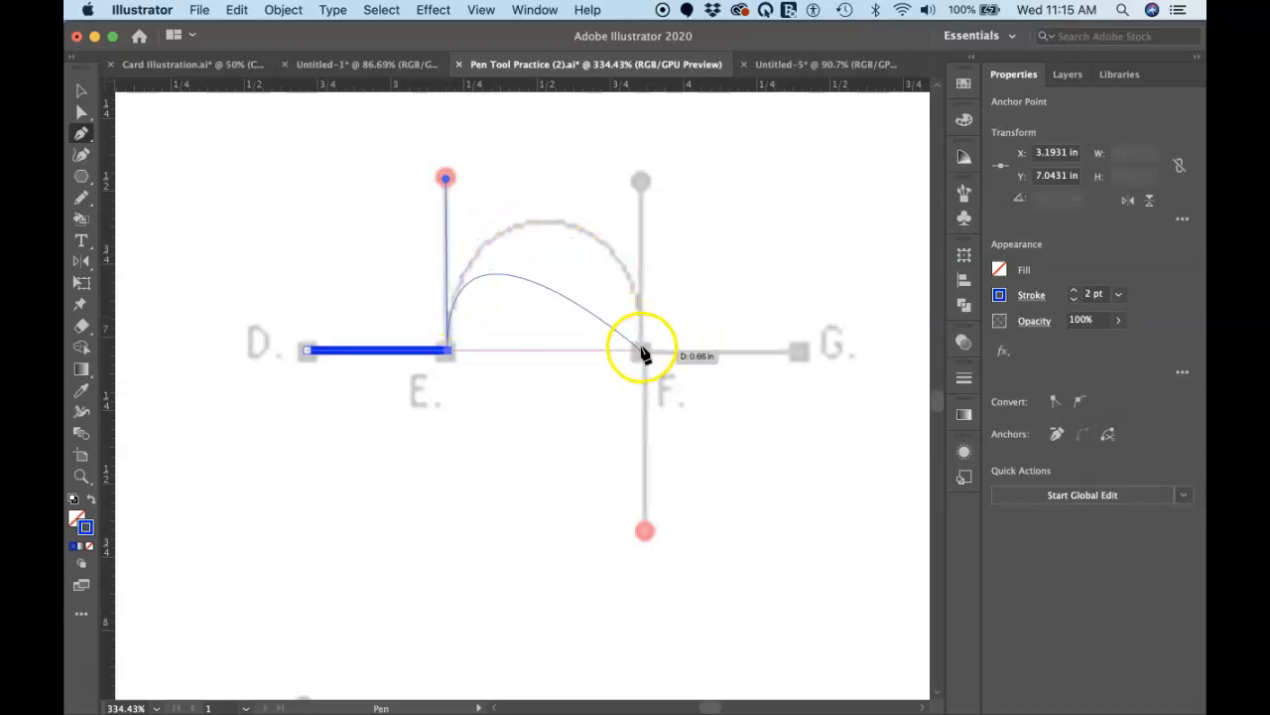
{"action": "left_click_drag", "start_coordinate": [644, 354], "coordinate": [642, 529]}
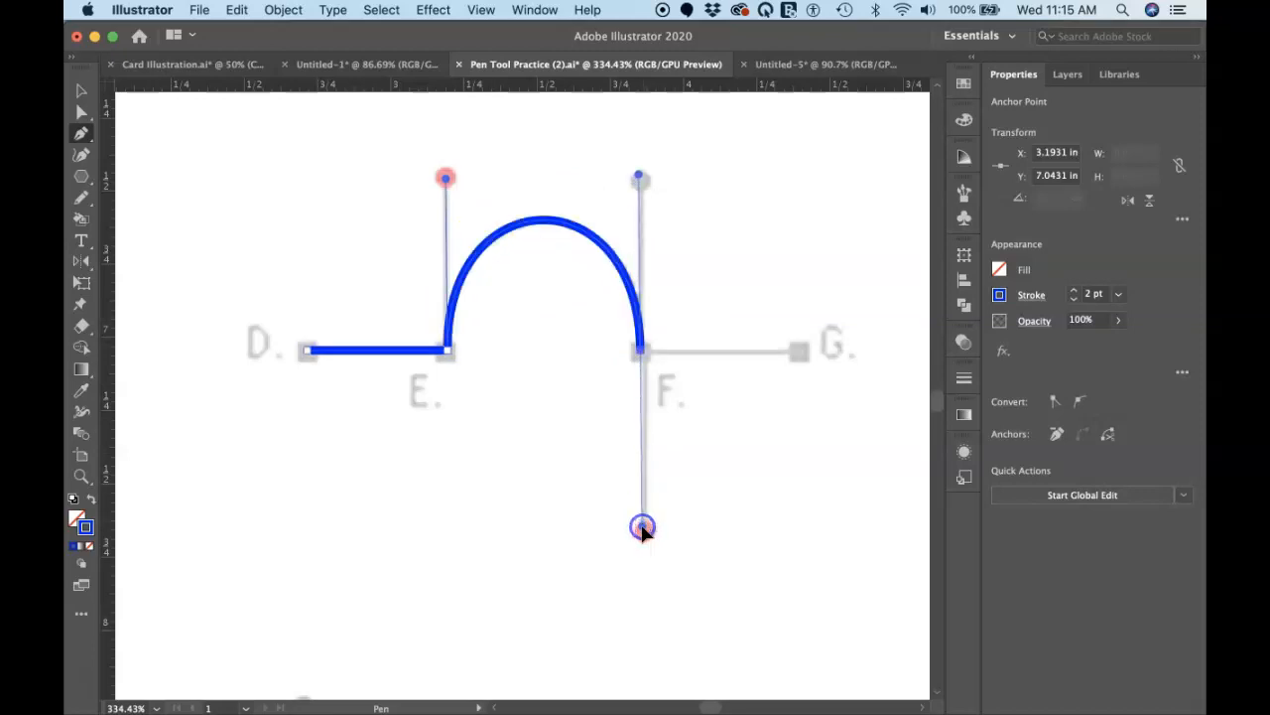
{"action": "left_click", "coordinate": [800, 354]}
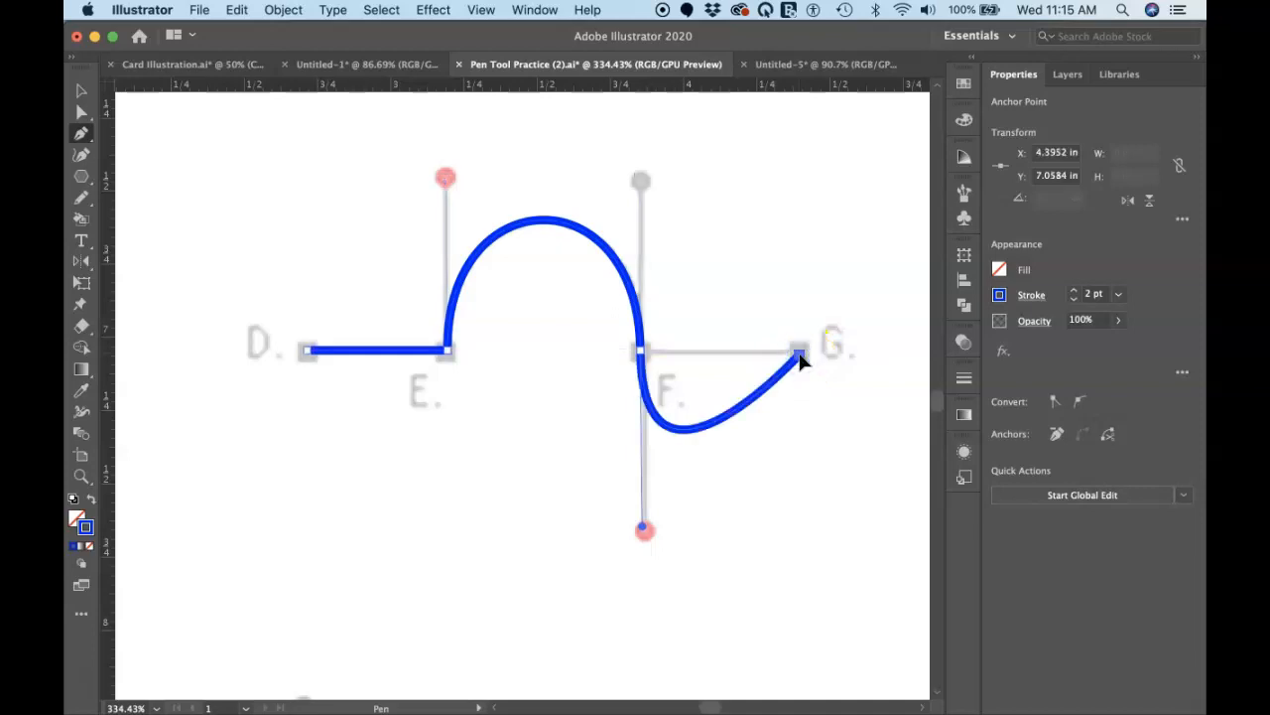
{"action": "key", "text": "super+z"}
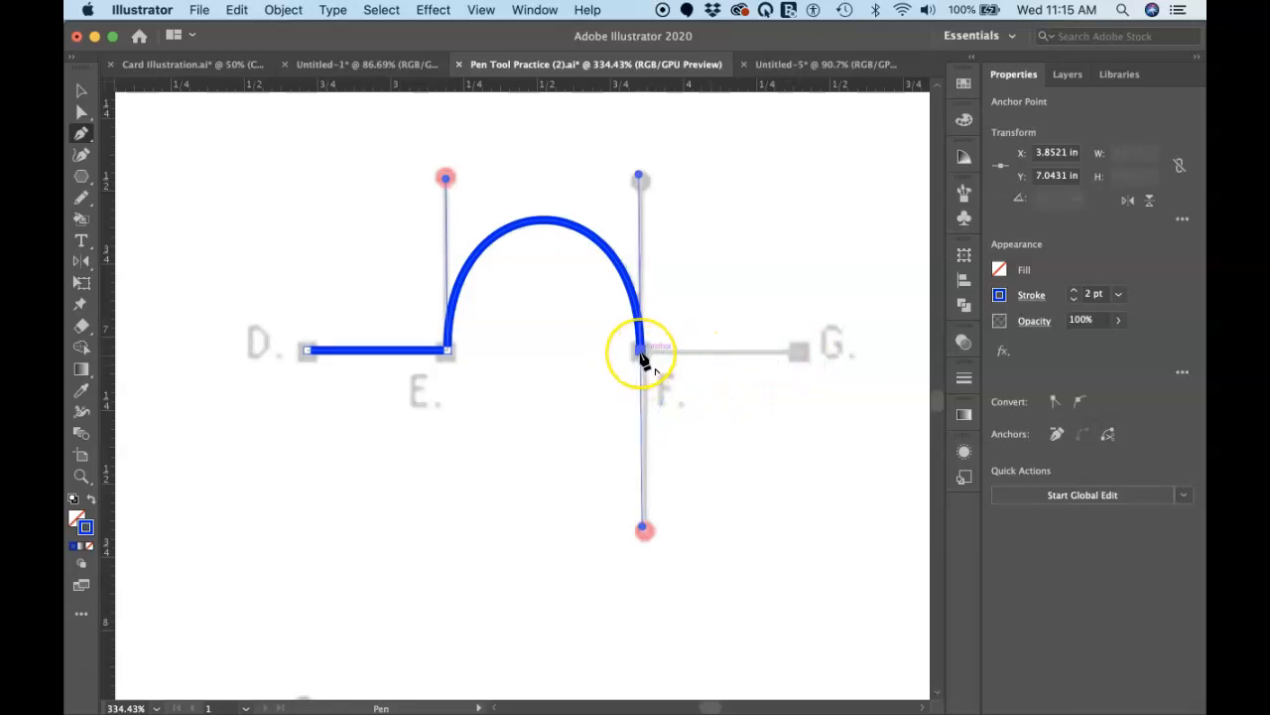
{"action": "left_click_drag", "start_coordinate": [642, 360], "coordinate": [646, 532]}
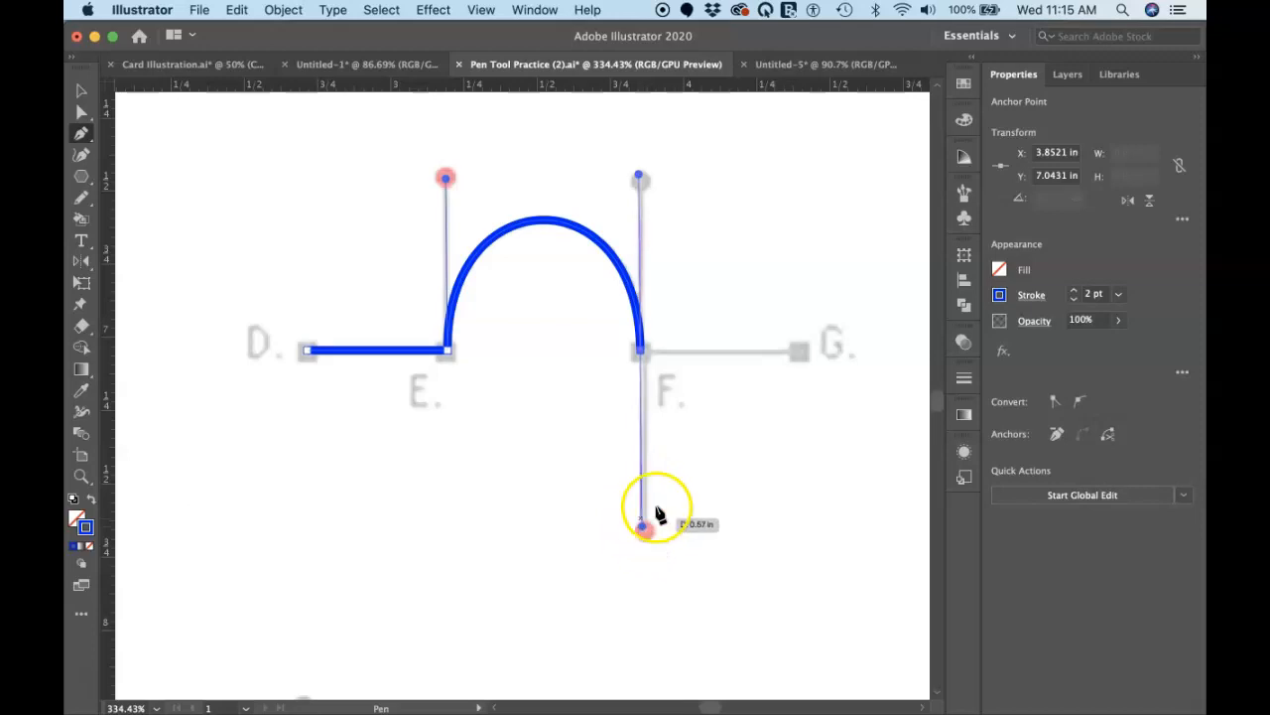
Step: Remove the outgoing handle at F, draw the straight segment from F to G, and deselect the path
{"action": "left_click", "coordinate": [641, 352]}
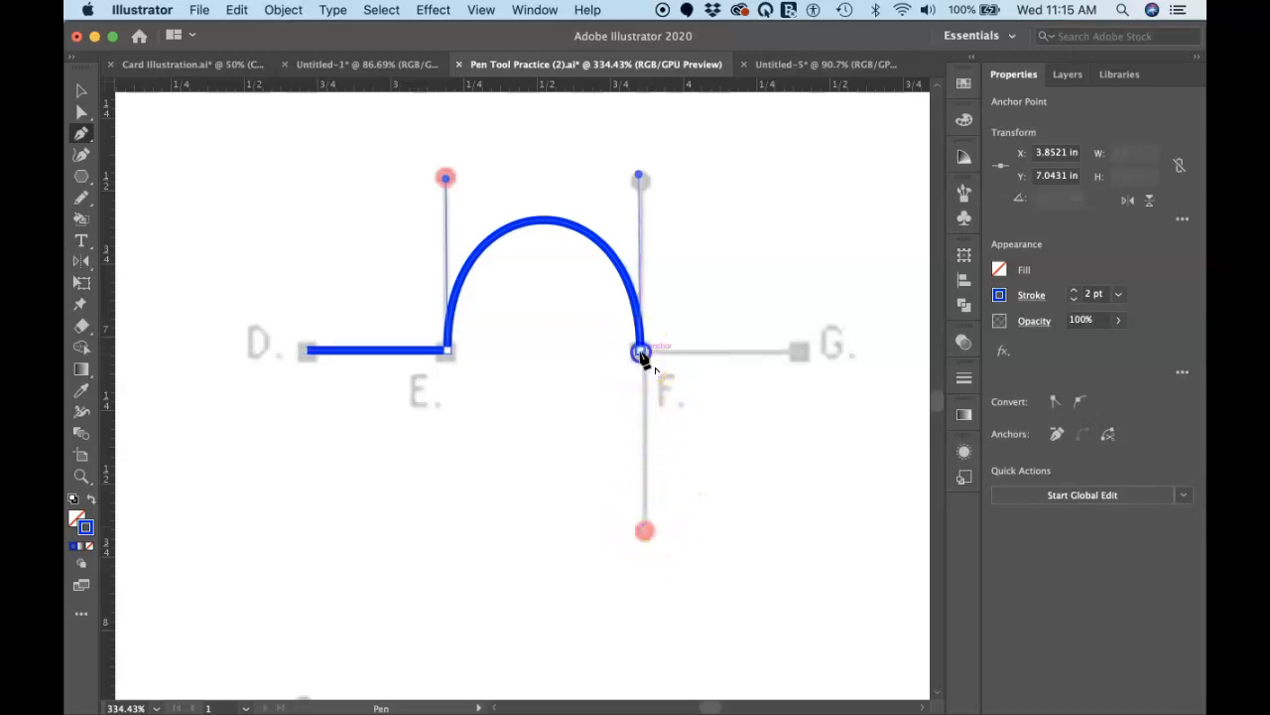
{"action": "left_click_drag", "start_coordinate": [641, 357], "coordinate": [645, 534]}
{"action": "left_click_drag", "start_coordinate": [645, 356], "coordinate": [803, 358]}
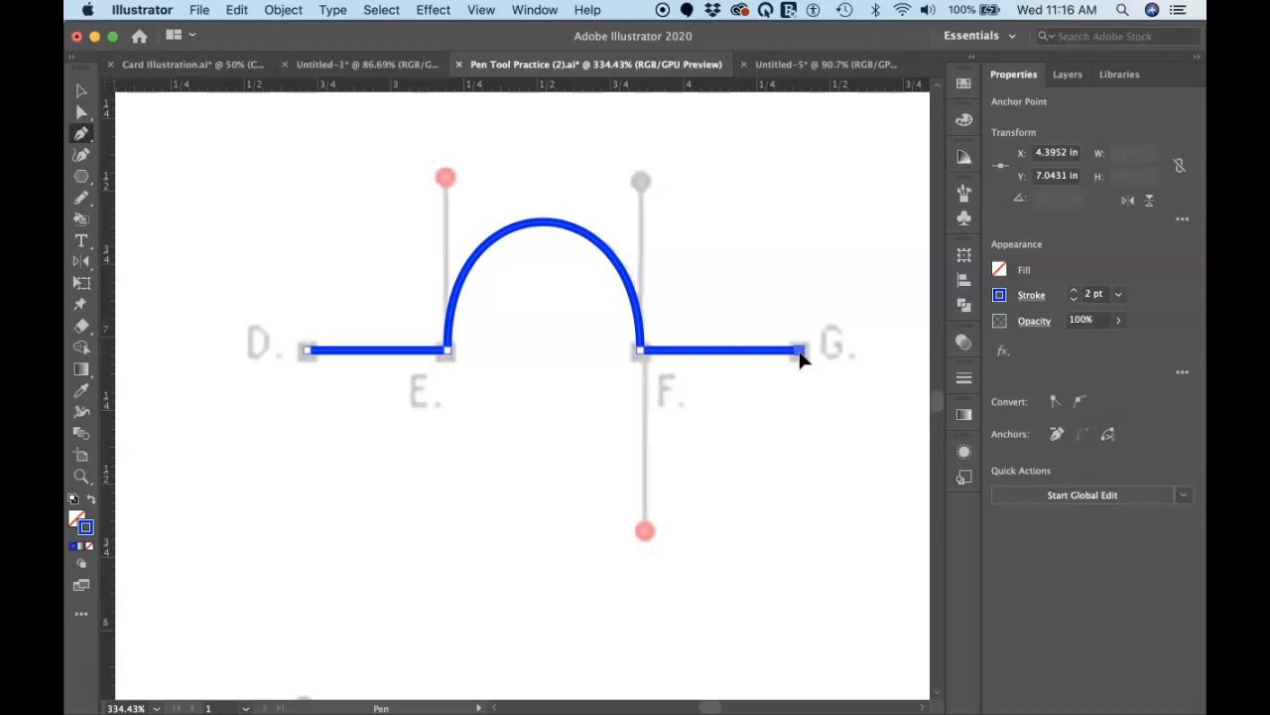
{"action": "left_click", "coordinate": [800, 352]}
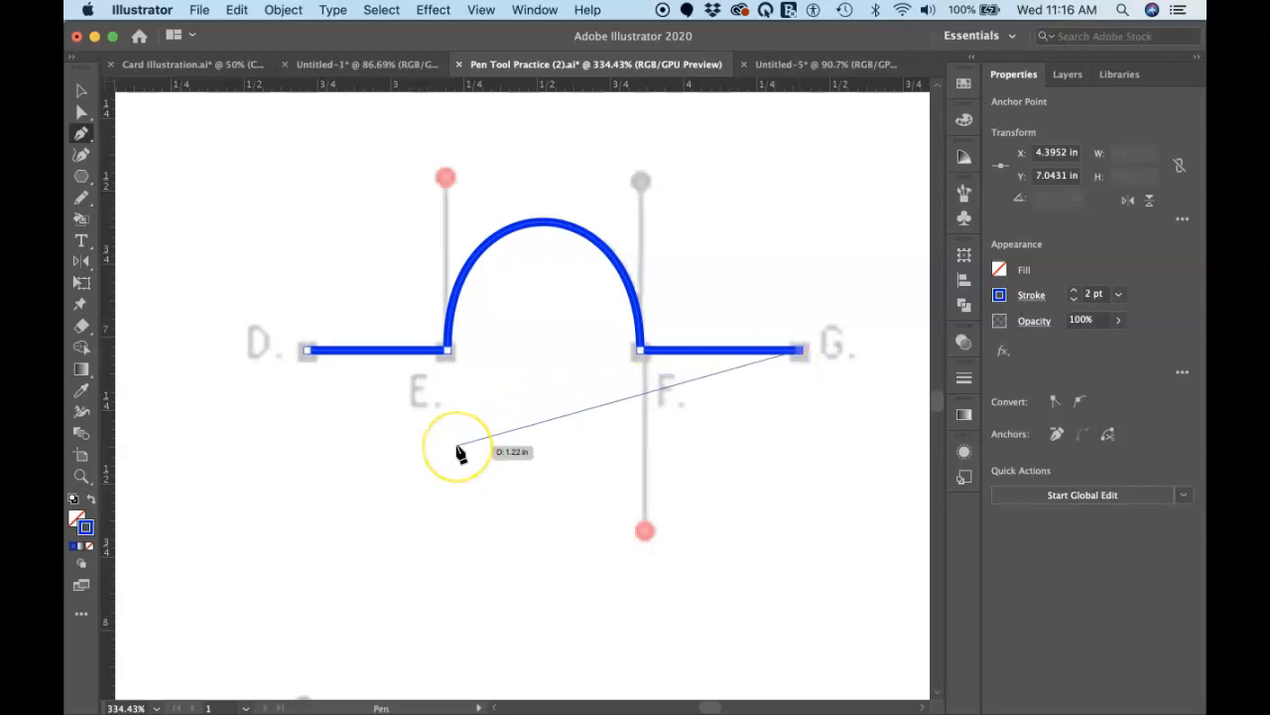
{"action": "scroll", "coordinate": [459, 453], "scroll_direction": "down", "scroll_amount": 5}
{"action": "scroll", "coordinate": [458, 453], "scroll_direction": "left", "scroll_amount": 5}
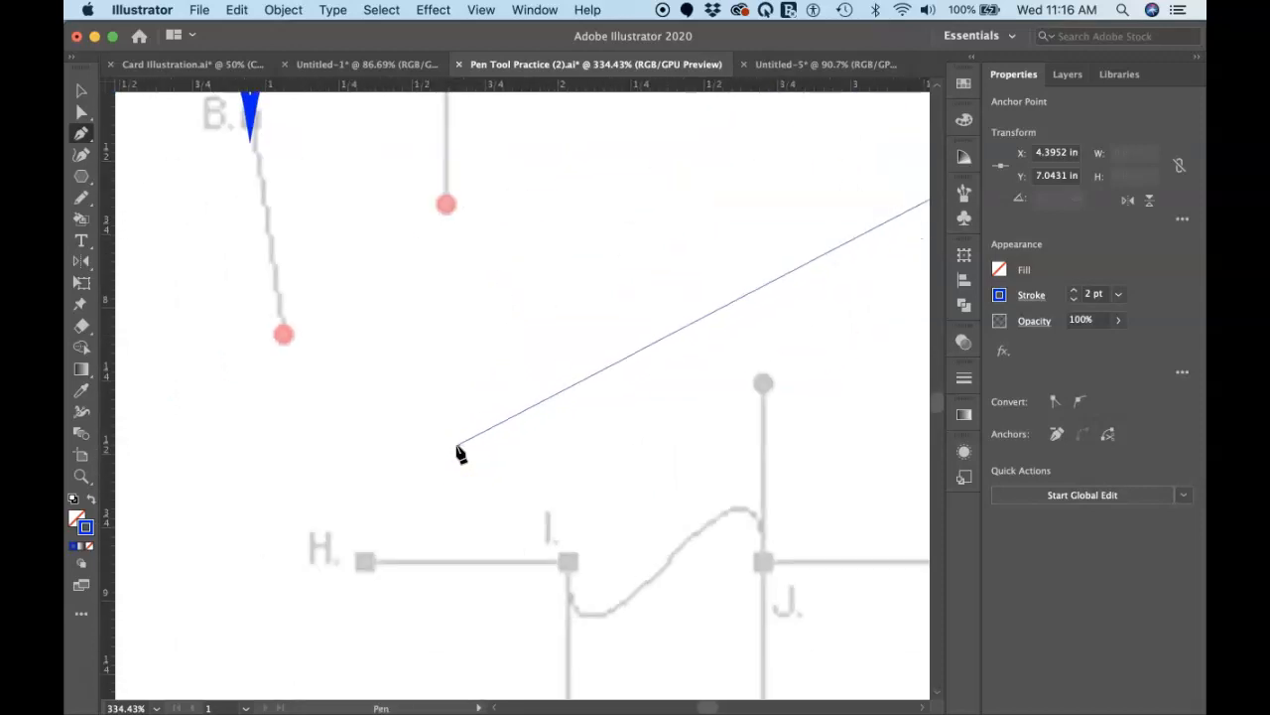
{"action": "scroll", "coordinate": [458, 453], "scroll_direction": "down", "scroll_amount": 4}
{"action": "scroll", "coordinate": [458, 453], "scroll_direction": "left", "scroll_amount": 5}
{"action": "scroll", "coordinate": [458, 453], "scroll_direction": "right", "scroll_amount": 8}
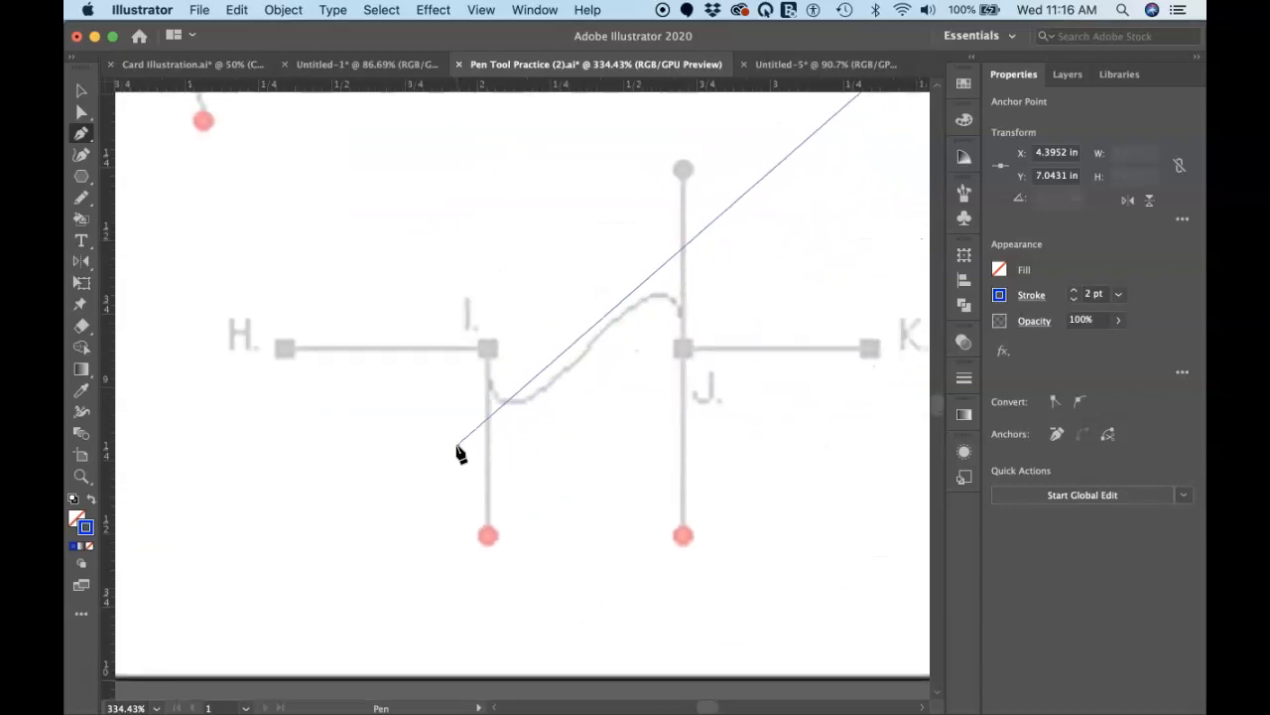
{"action": "scroll", "coordinate": [459, 453], "scroll_direction": "up", "scroll_amount": 3}
{"action": "scroll", "coordinate": [459, 453], "scroll_direction": "right", "scroll_amount": 3}
{"action": "left_click", "coordinate": [458, 445], "text": "super"}
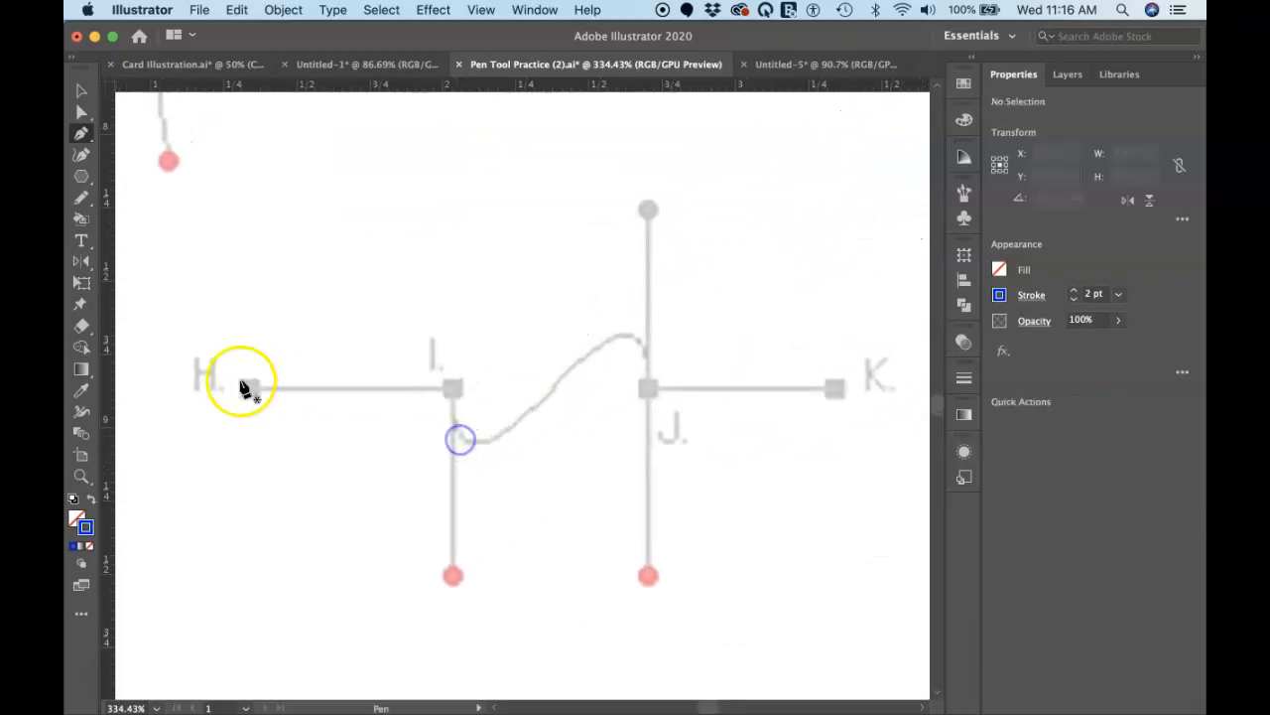
Step: Draw the H-to-K path, straight to I, S-curved to J with handles on the lower red dots, and straight to K
{"action": "left_click", "coordinate": [250, 389]}
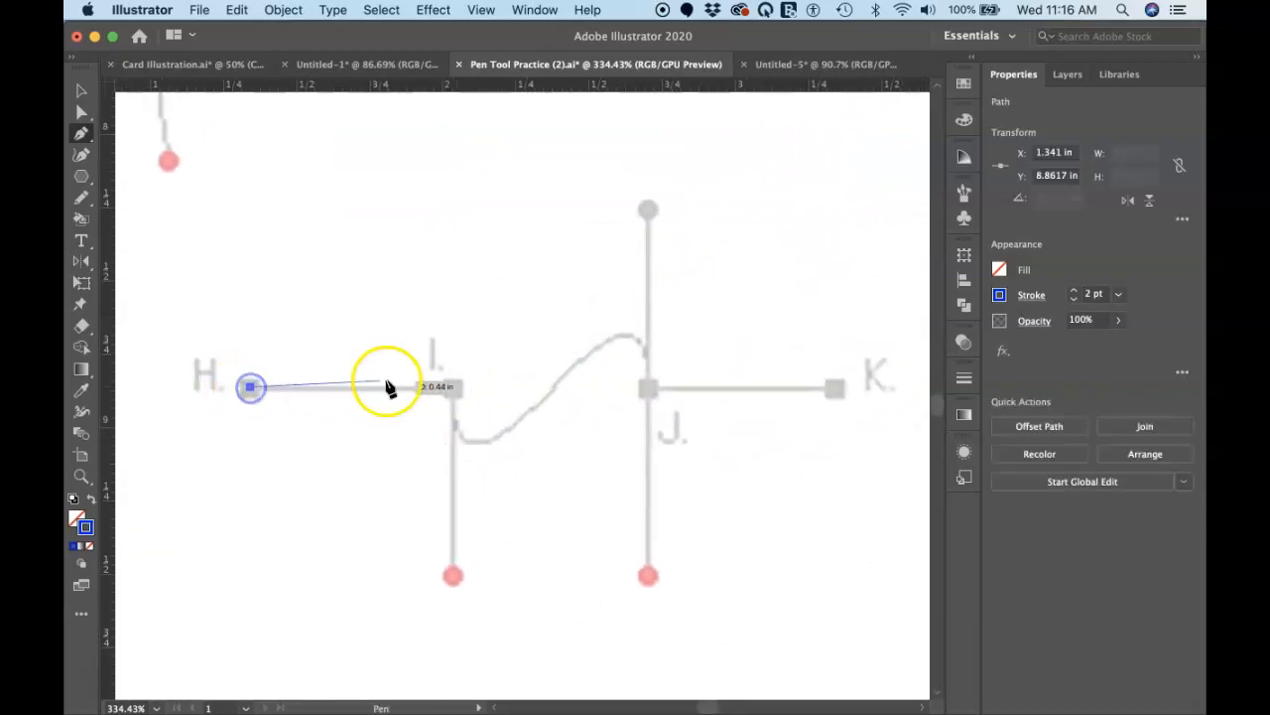
{"action": "left_click", "coordinate": [452, 390]}
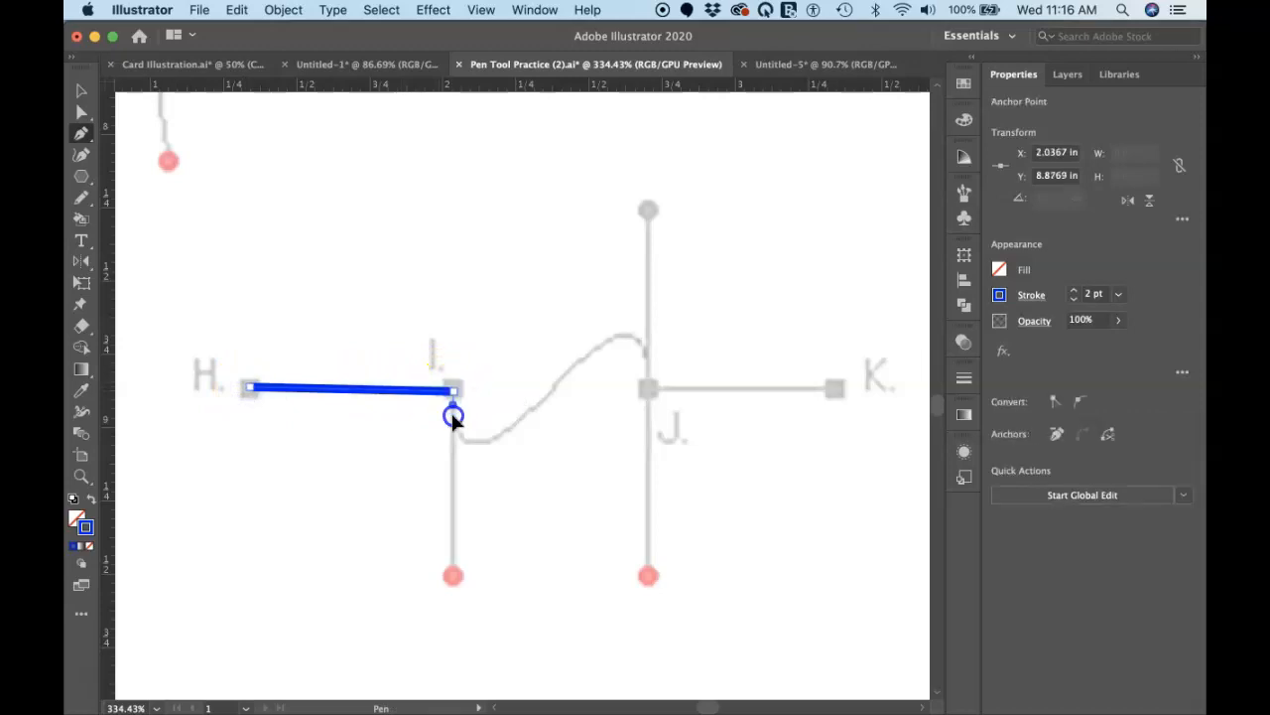
{"action": "left_click", "coordinate": [453, 577]}
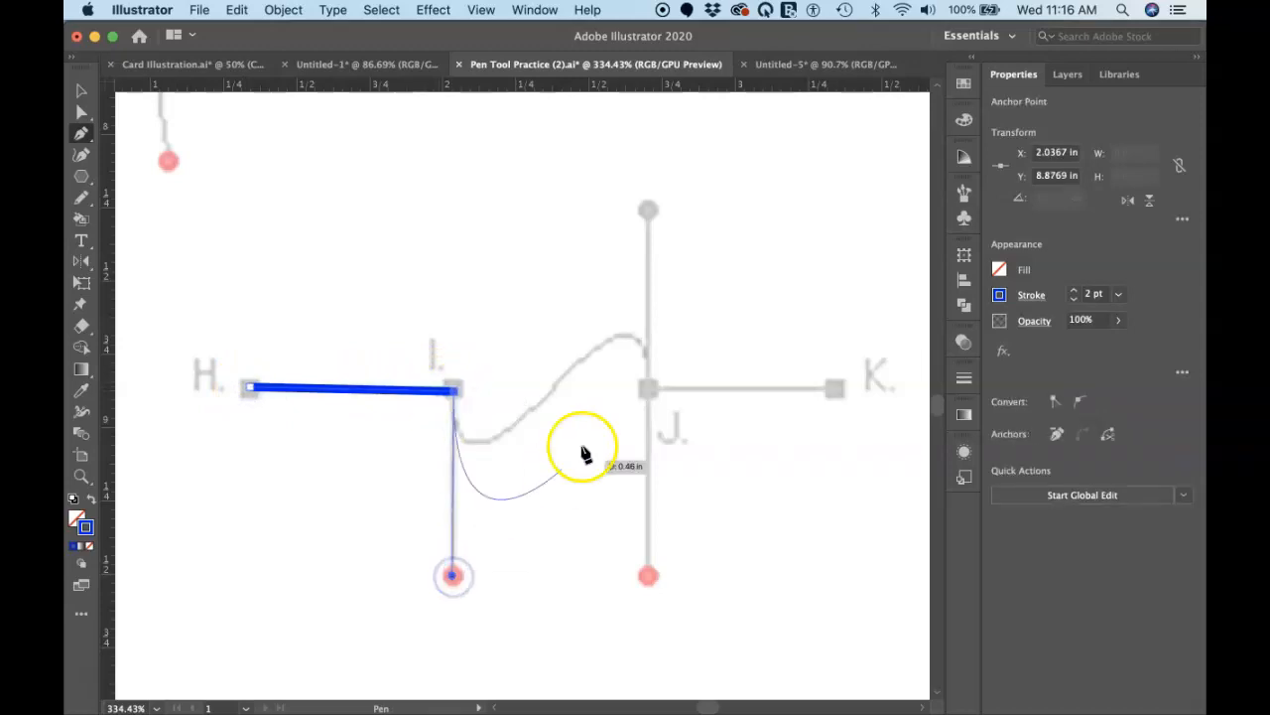
{"action": "left_click_drag", "start_coordinate": [648, 390], "coordinate": [649, 576]}
{"action": "mouse_move", "coordinate": [648, 389]}
{"action": "left_mouse_down"}
{"action": "mouse_move", "coordinate": [650, 434]}
{"action": "mouse_move", "coordinate": [646, 391]}
{"action": "mouse_move", "coordinate": [836, 395]}
{"action": "left_mouse_up"}
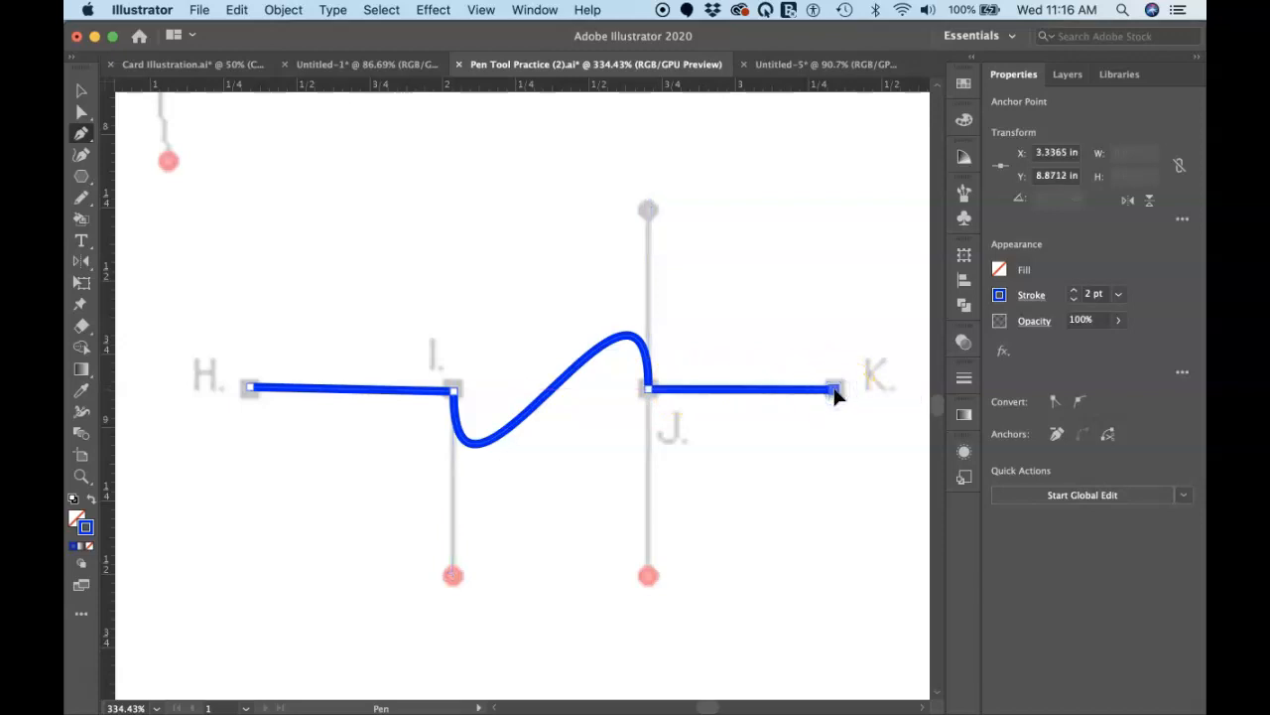
Step: Select the straight line under the dashed arc in the Editing Paths exercise and add an anchor point at its red marker
{"action": "scroll", "coordinate": [834, 395], "scroll_direction": "right", "scroll_amount": 15}
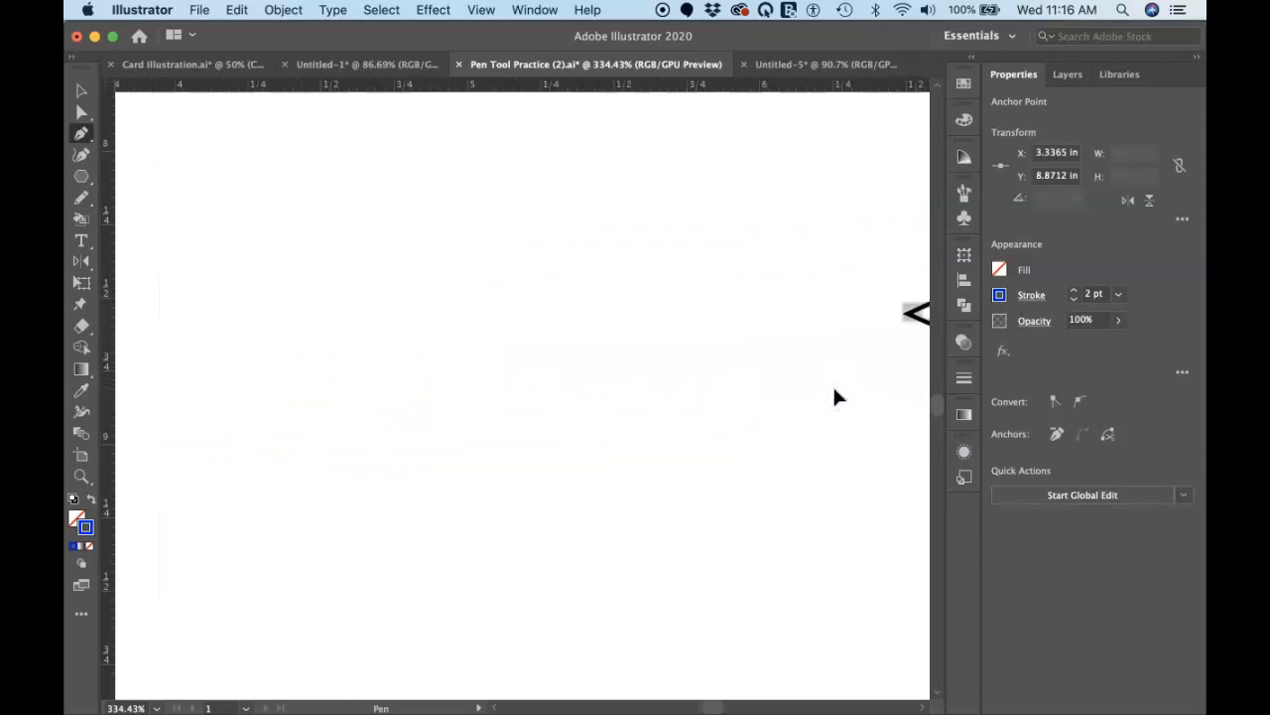
{"action": "scroll", "coordinate": [835, 391], "scroll_direction": "down", "scroll_amount": 8}
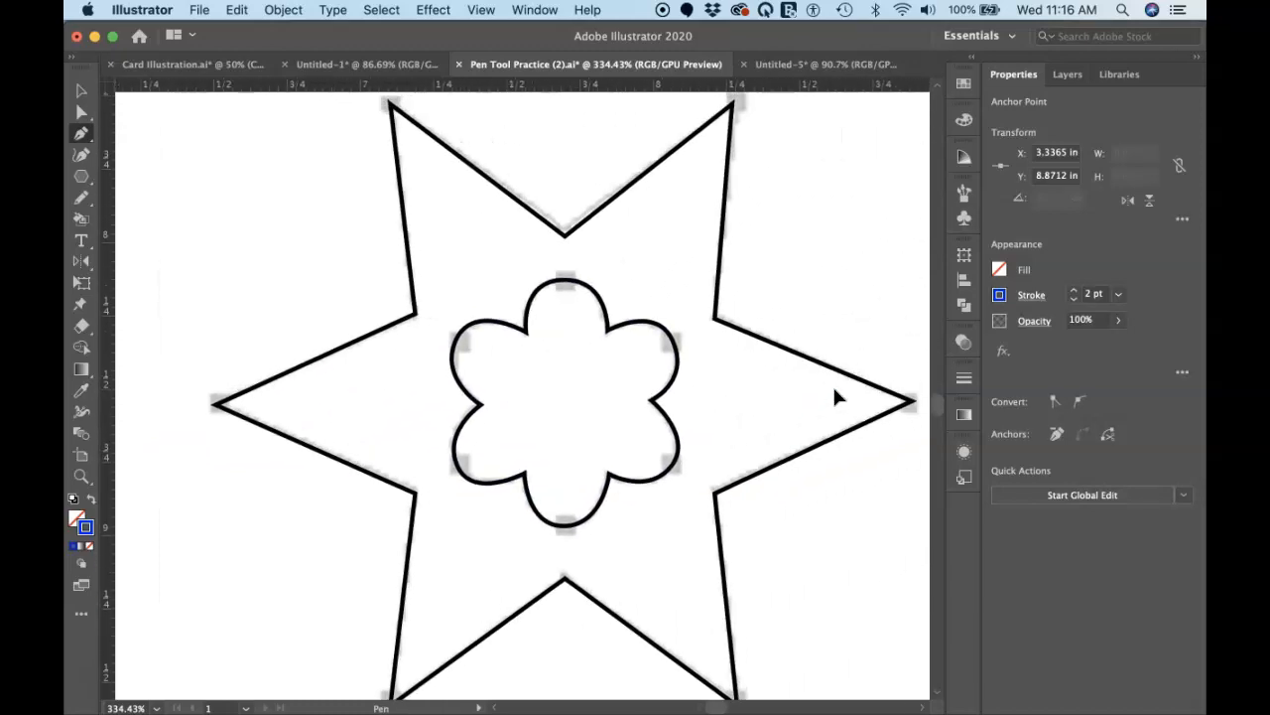
{"action": "scroll", "coordinate": [836, 397], "scroll_direction": "down", "scroll_amount": 4}
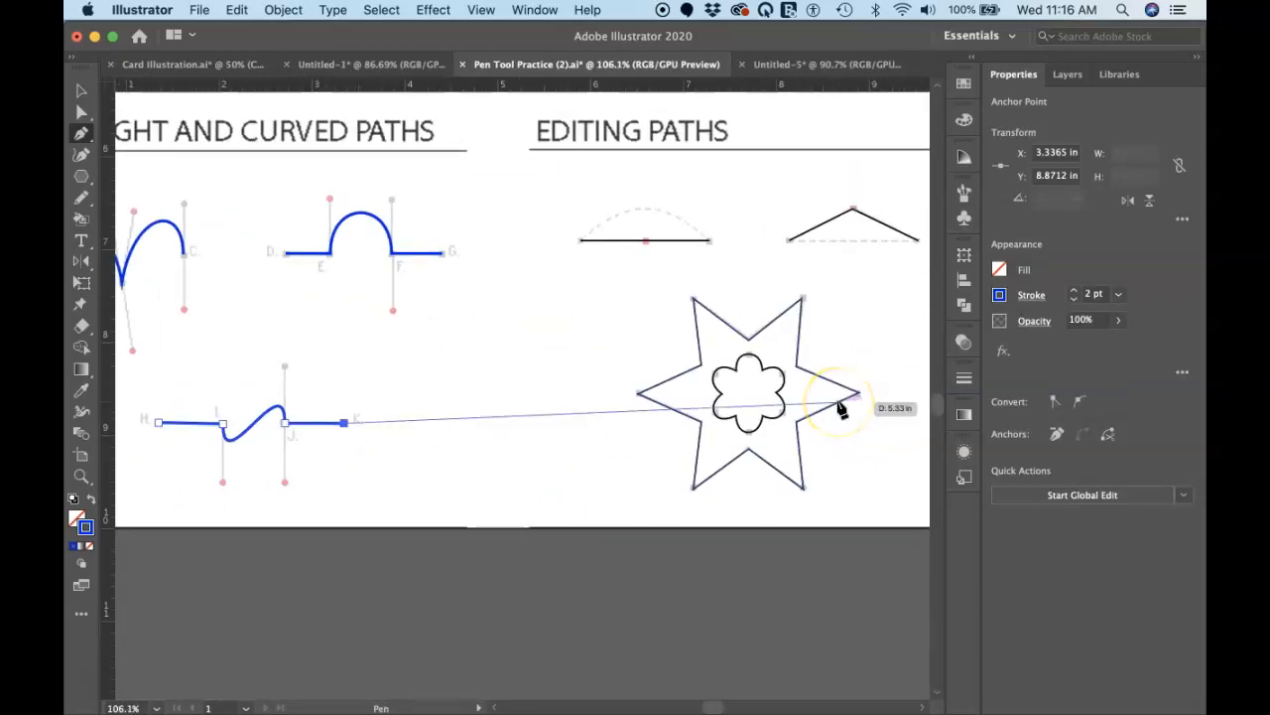
{"action": "scroll", "coordinate": [838, 409], "scroll_direction": "right", "scroll_amount": 3}
{"action": "scroll", "coordinate": [838, 409], "scroll_direction": "up", "scroll_amount": 2}
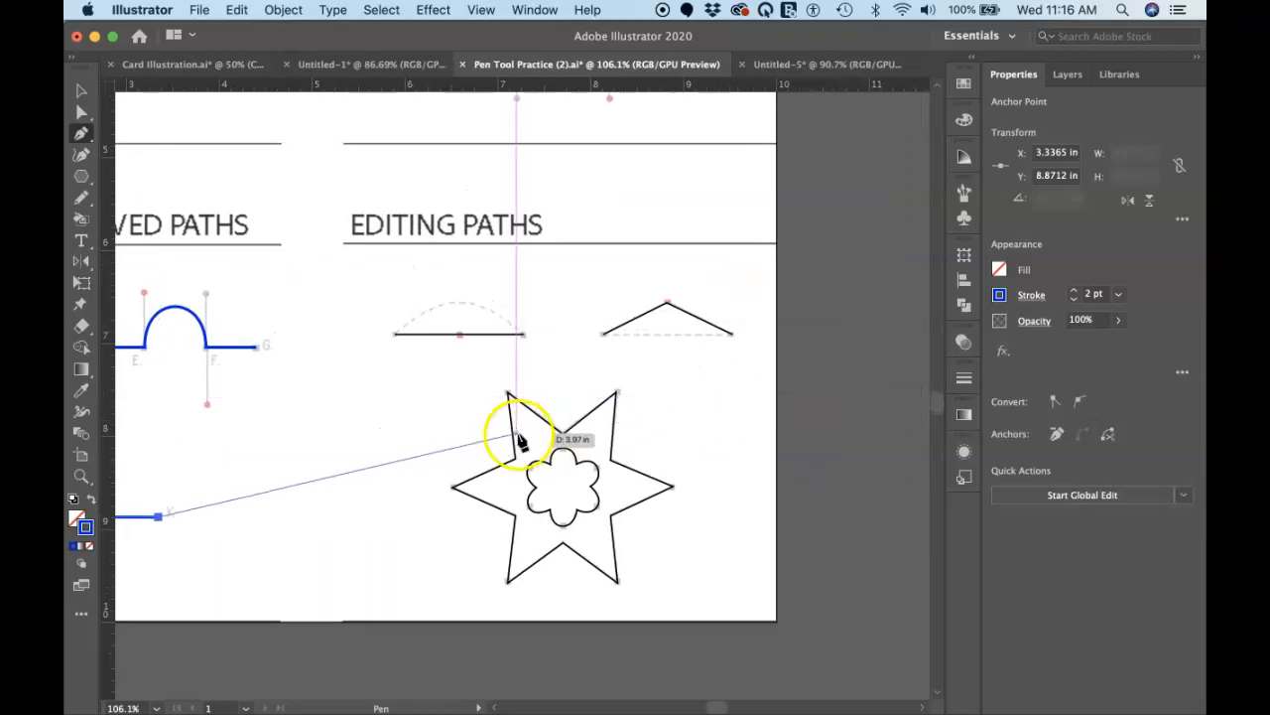
{"action": "scroll", "coordinate": [518, 439], "scroll_direction": "up", "scroll_amount": 4}
{"action": "scroll", "coordinate": [523, 438], "scroll_direction": "down", "scroll_amount": 2}
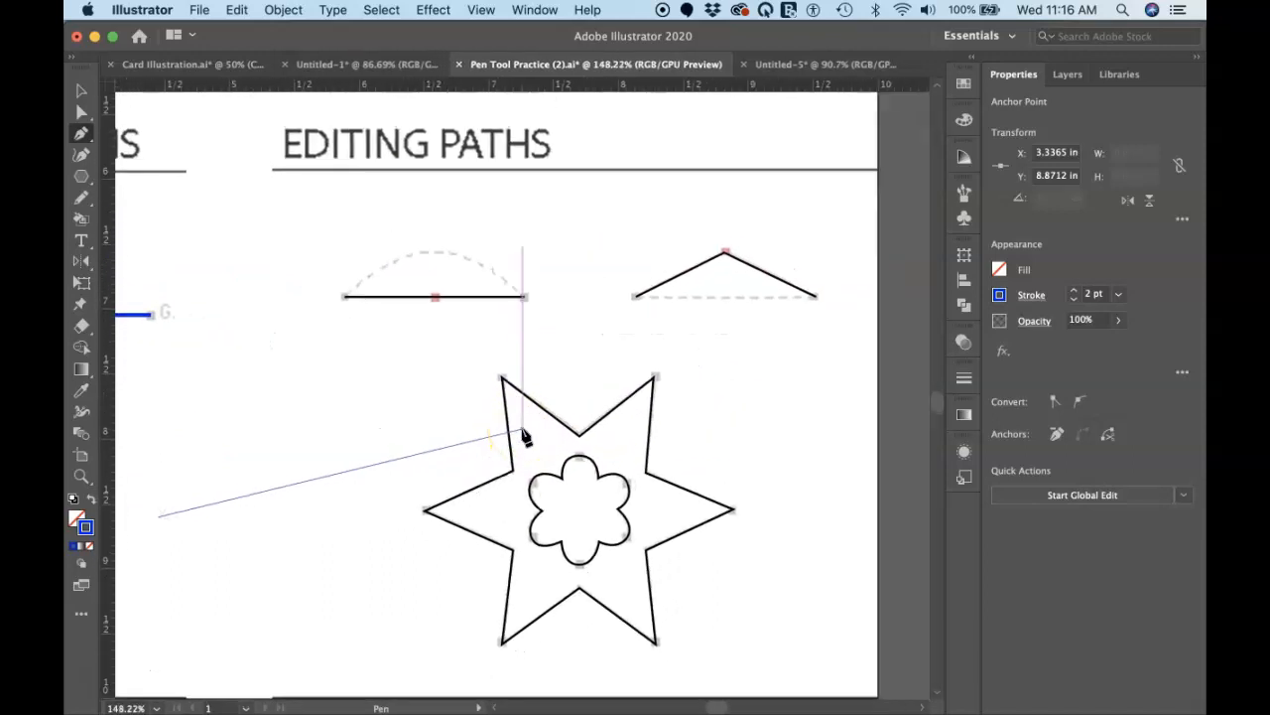
{"action": "scroll", "coordinate": [523, 430], "scroll_direction": "left", "scroll_amount": 1}
{"action": "scroll", "coordinate": [523, 429], "scroll_direction": "down", "scroll_amount": 1}
{"action": "left_click", "coordinate": [515, 286], "text": "super"}
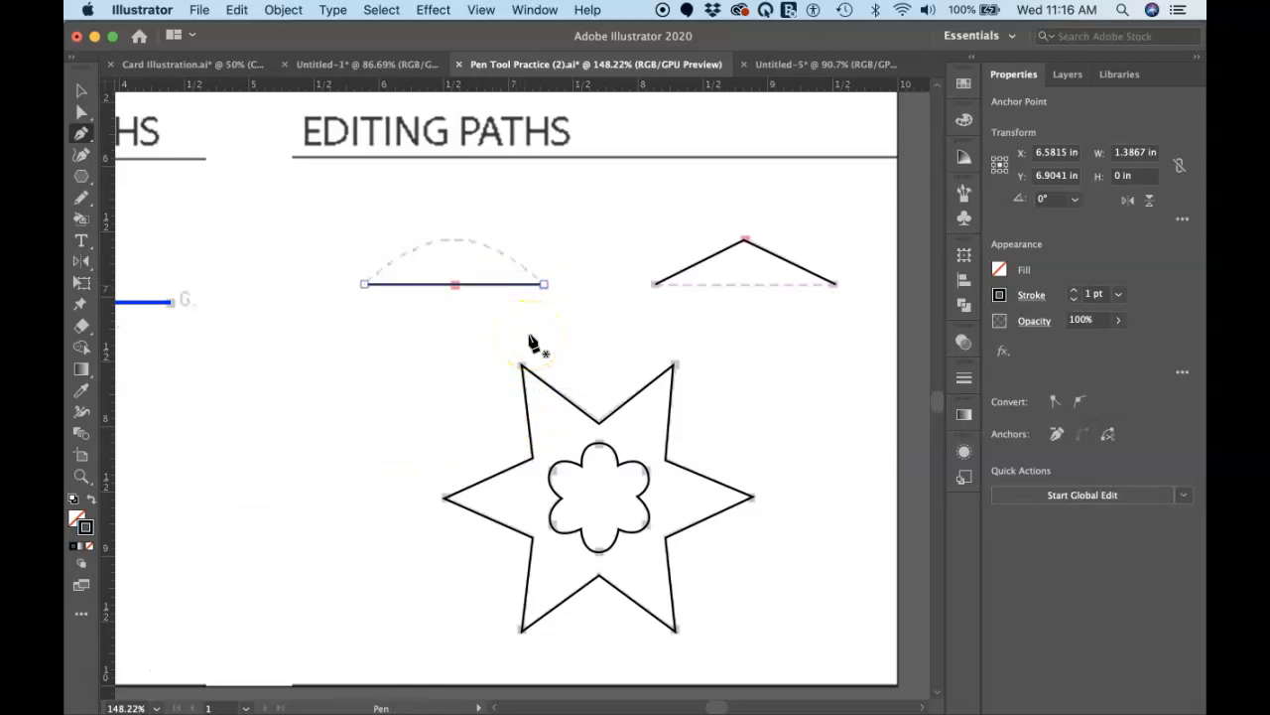
{"action": "left_click", "coordinate": [545, 286], "text": "super"}
{"action": "left_click", "coordinate": [365, 285], "text": "super"}
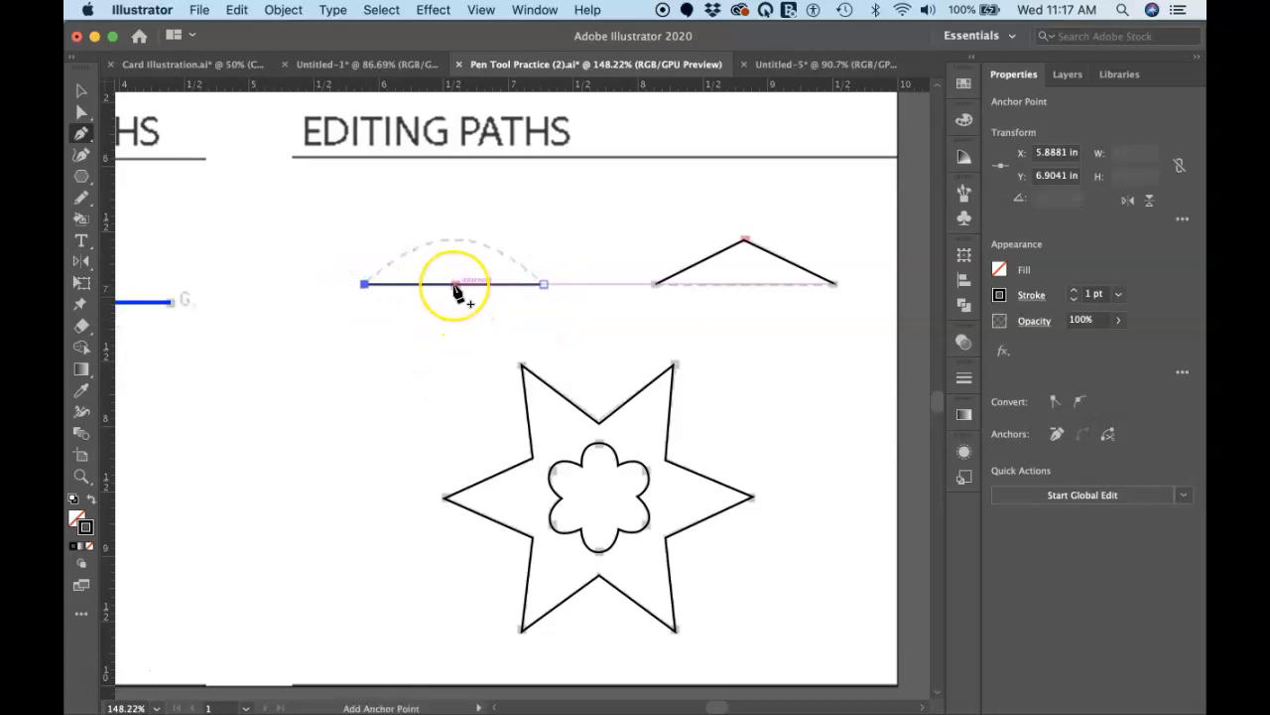
{"action": "scroll", "coordinate": [455, 288], "scroll_direction": "up", "scroll_amount": 5}
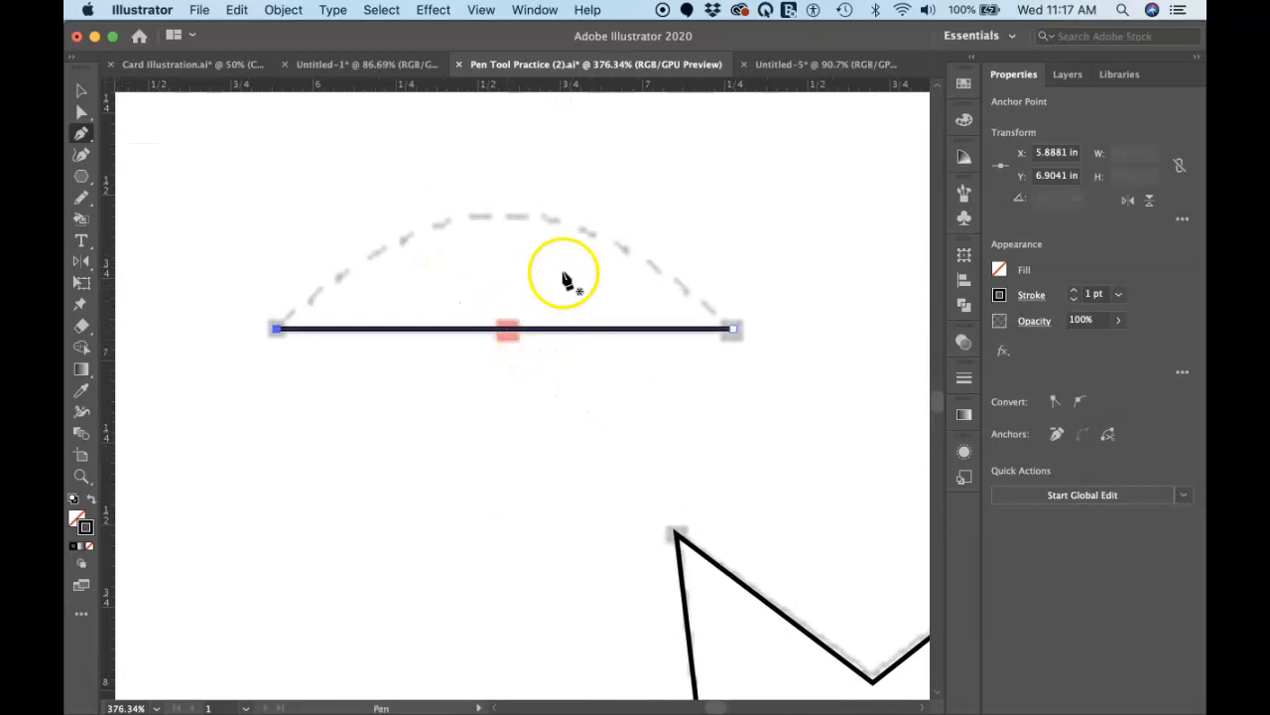
{"action": "left_click", "coordinate": [506, 331]}
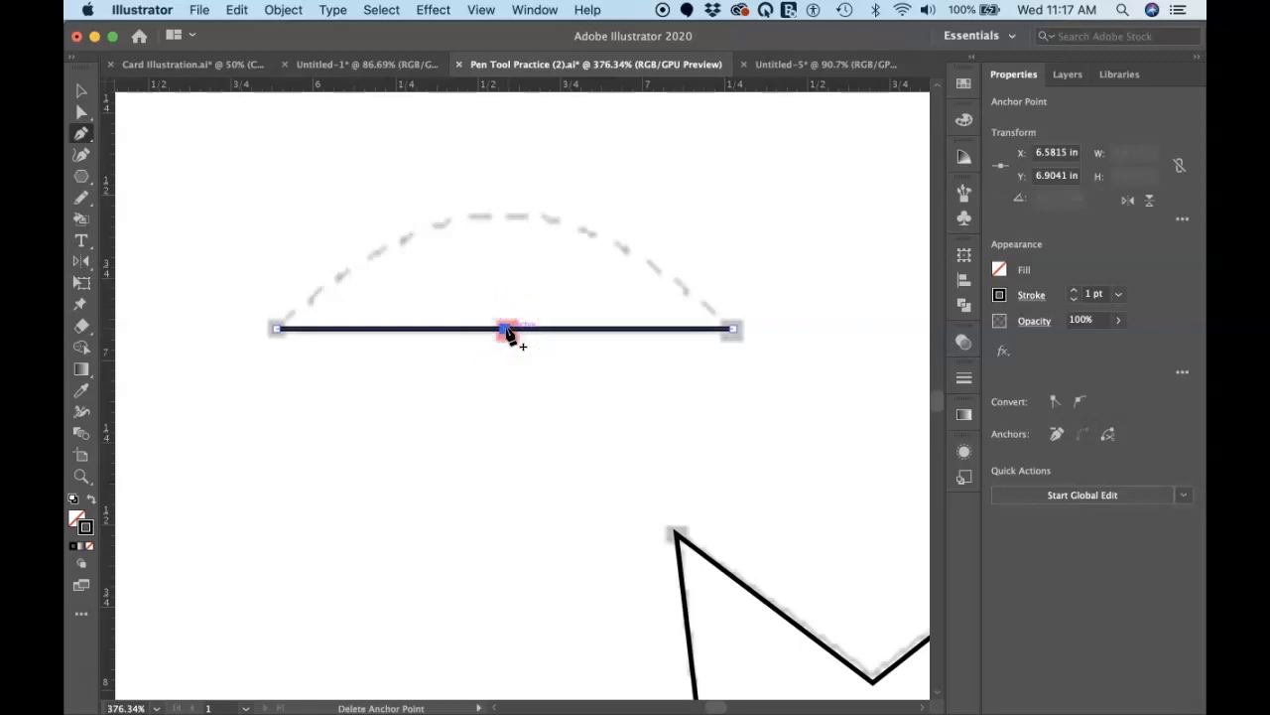
Step: Move the line's middle anchor up to the dashed arc's peak and pull out horizontal handles so the path follows the arc
{"action": "key", "text": "super"}
{"action": "left_click_drag", "start_coordinate": [507, 332], "coordinate": [511, 217]}
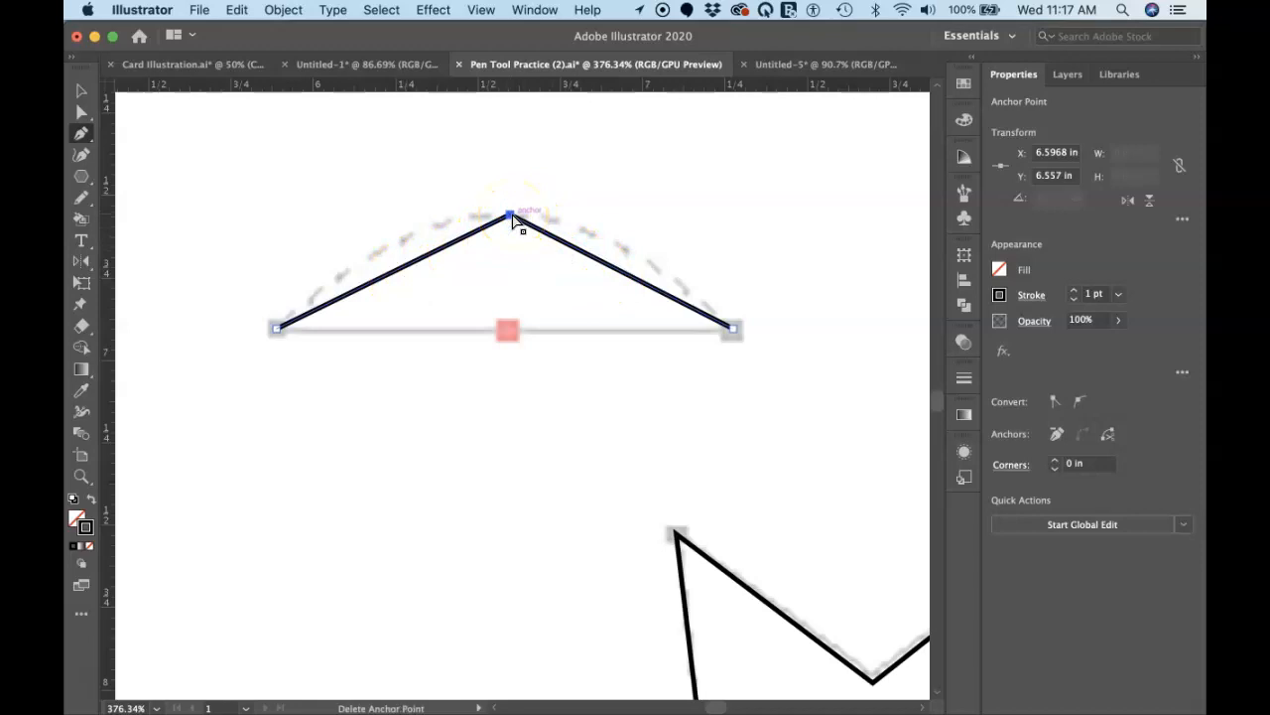
{"action": "key", "text": "alt"}
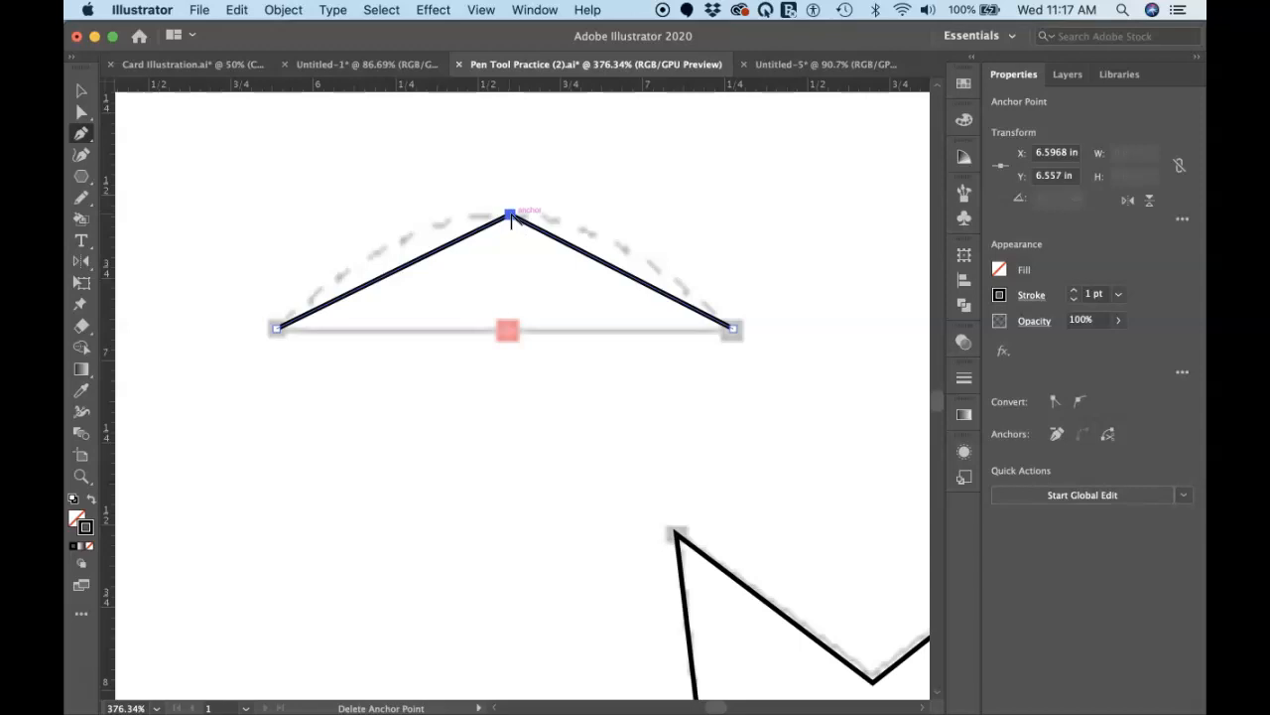
{"action": "key", "text": "alt"}
{"action": "left_click_drag", "start_coordinate": [510, 218], "coordinate": [655, 221]}
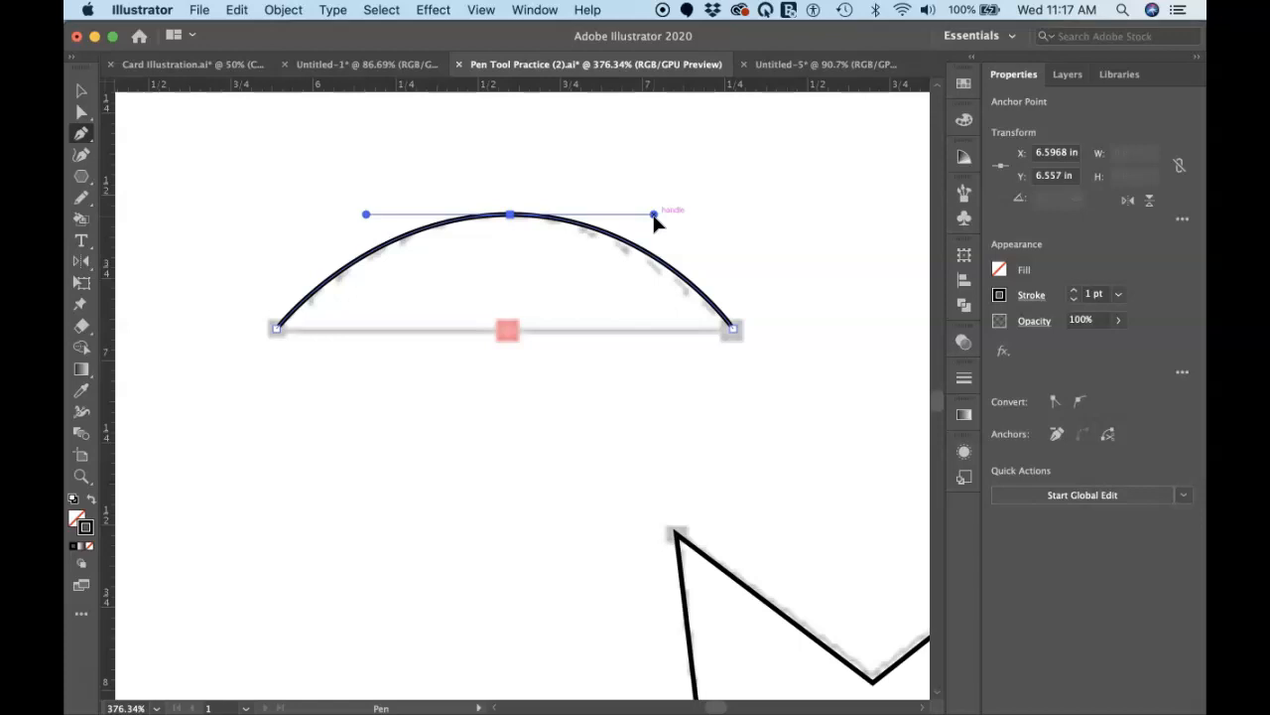
{"action": "left_click", "coordinate": [705, 220]}
Step: Select the peaked path in the Editing Paths exercise and delete its apex anchor point at the red marker
{"action": "scroll", "coordinate": [705, 221], "scroll_direction": "right", "scroll_amount": 15}
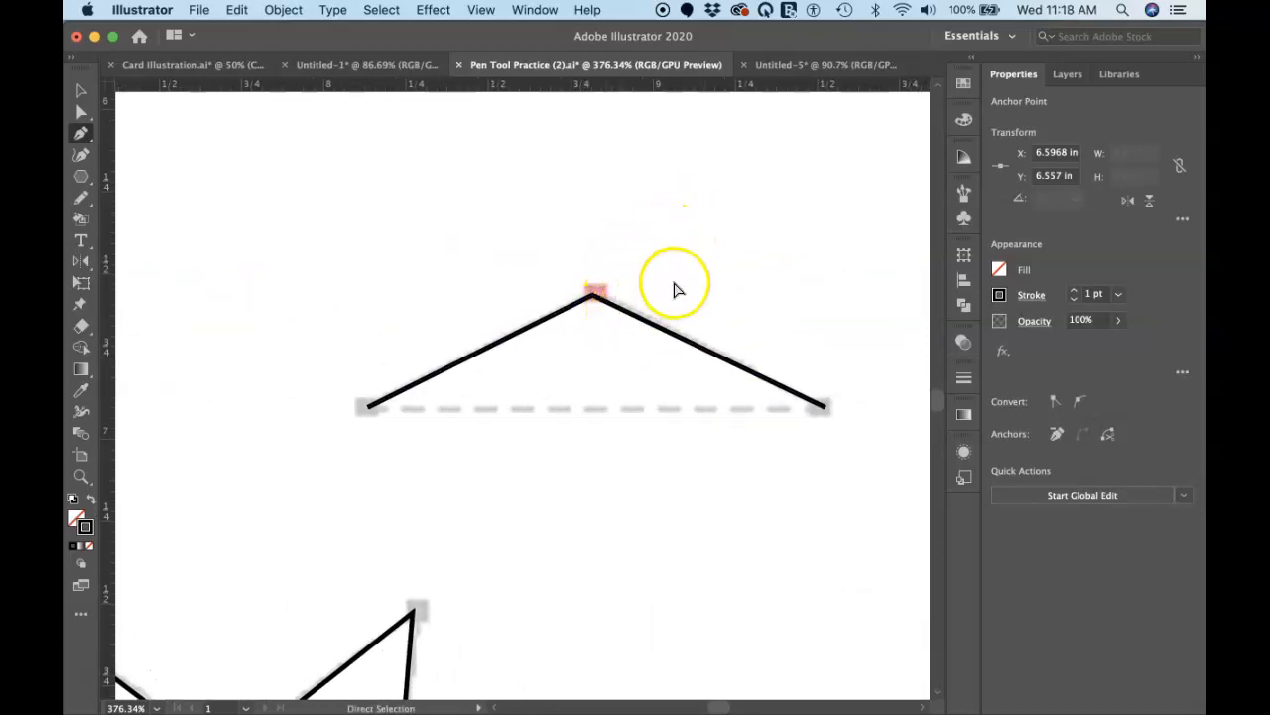
{"action": "left_click", "coordinate": [655, 330], "text": "super"}
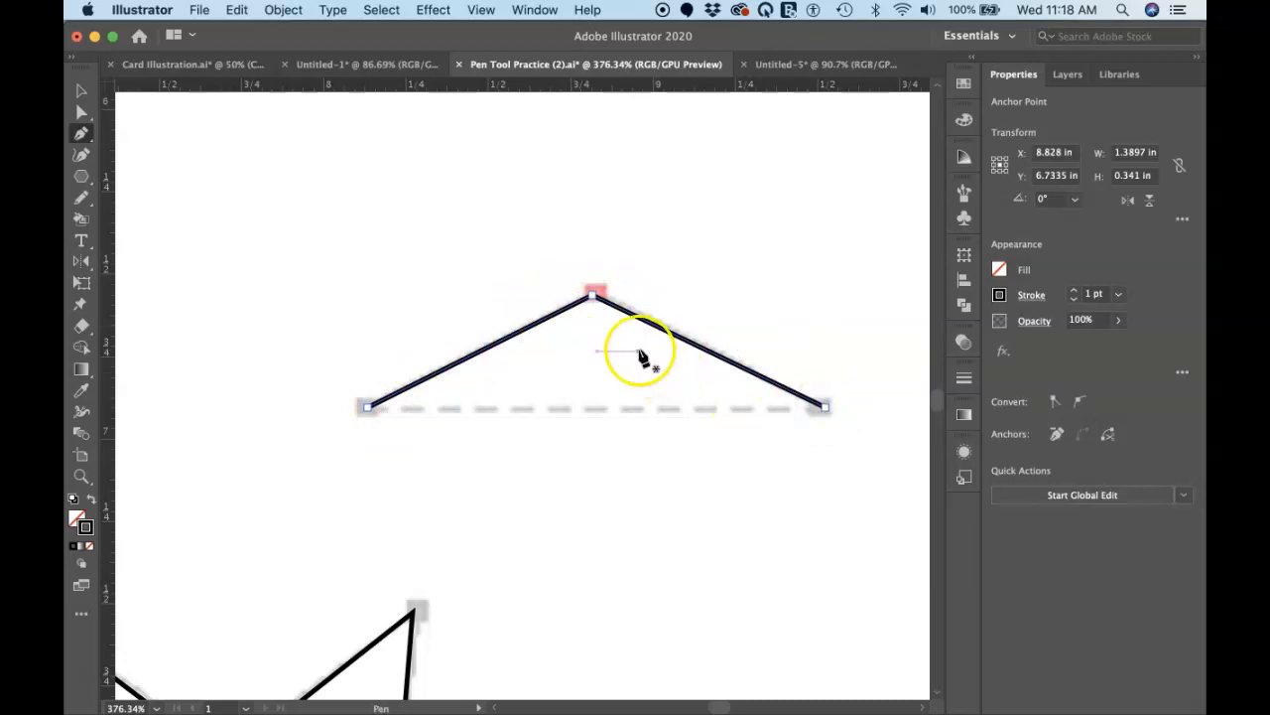
{"action": "left_click", "coordinate": [594, 323]}
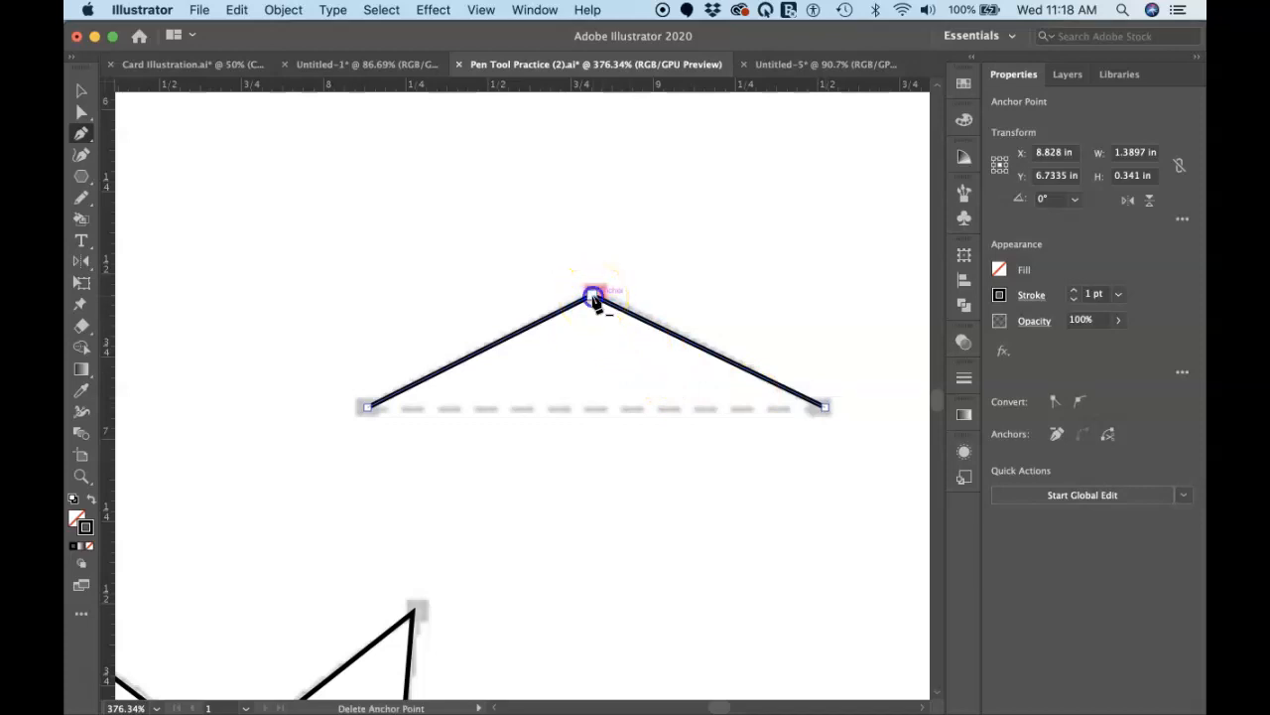
{"action": "left_click", "coordinate": [593, 299]}
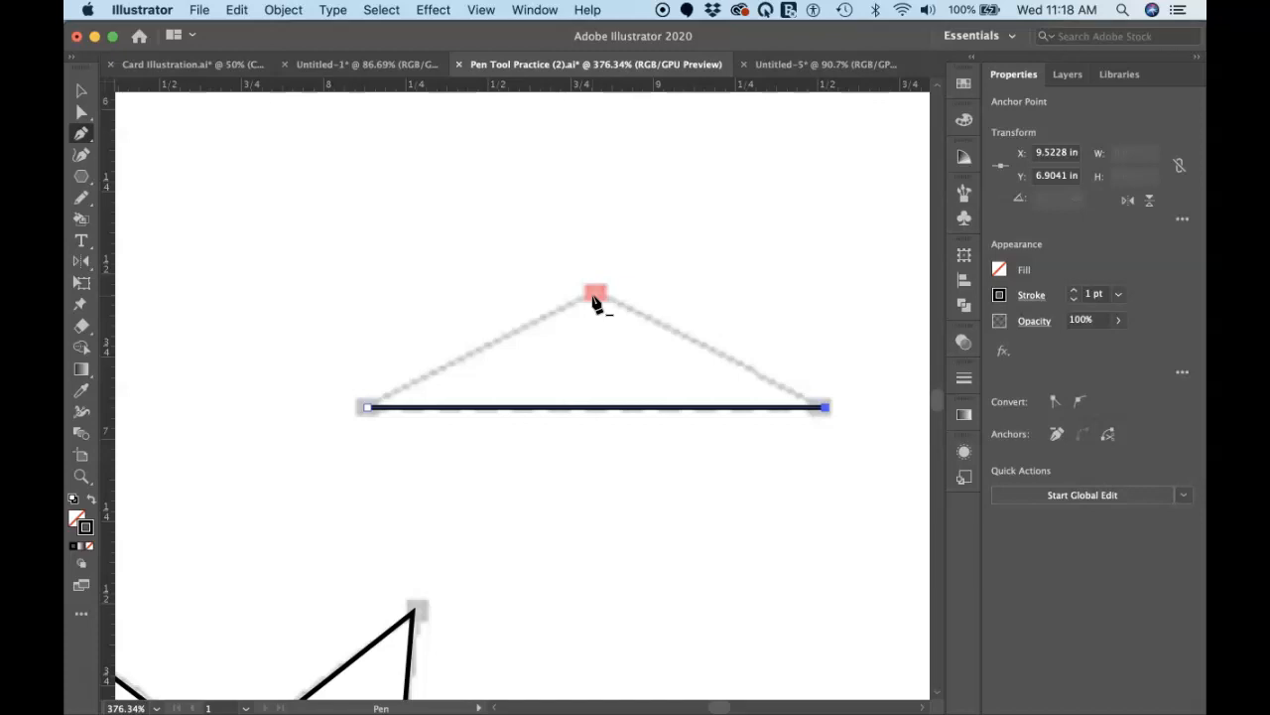
Step: Select the large outer star and convert its upper-right, right and lower-right tips to smooth points, forming rounded petals
{"action": "scroll", "coordinate": [595, 303], "scroll_direction": "down", "scroll_amount": 5}
{"action": "scroll", "coordinate": [596, 303], "scroll_direction": "left", "scroll_amount": 4}
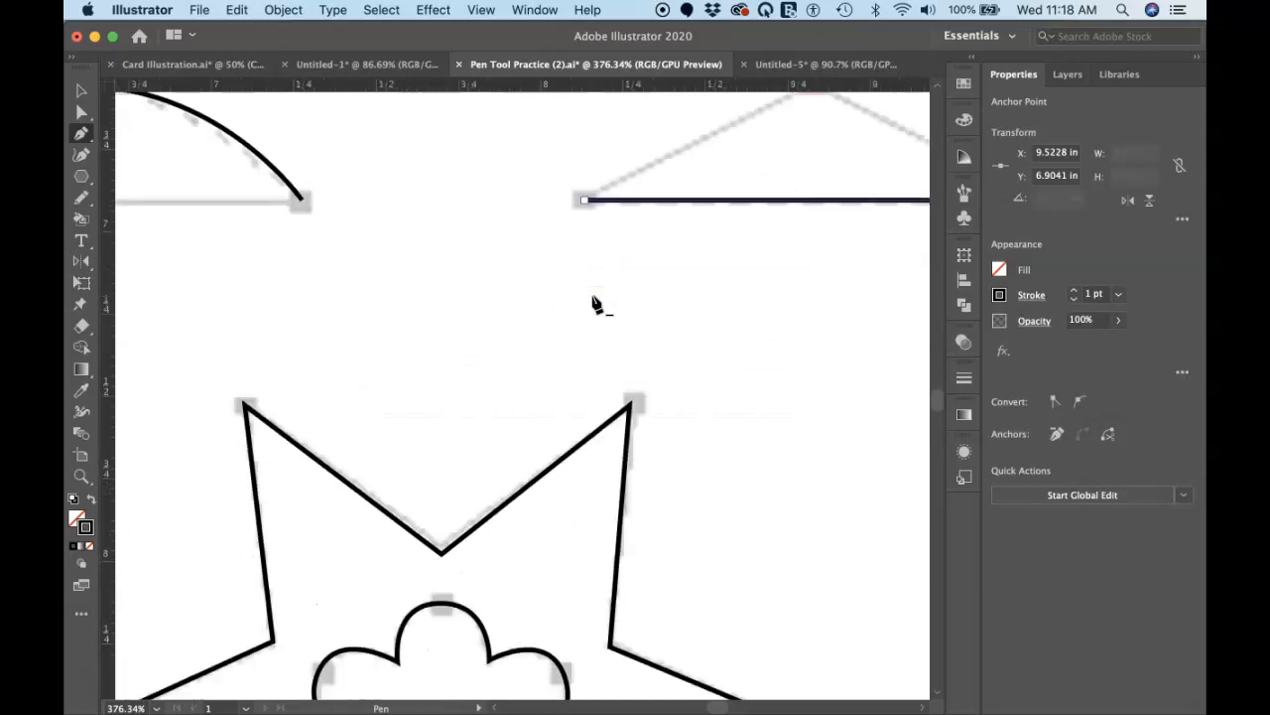
{"action": "scroll", "coordinate": [595, 302], "scroll_direction": "down", "scroll_amount": 3}
{"action": "scroll", "coordinate": [595, 302], "scroll_direction": "down", "scroll_amount": 2}
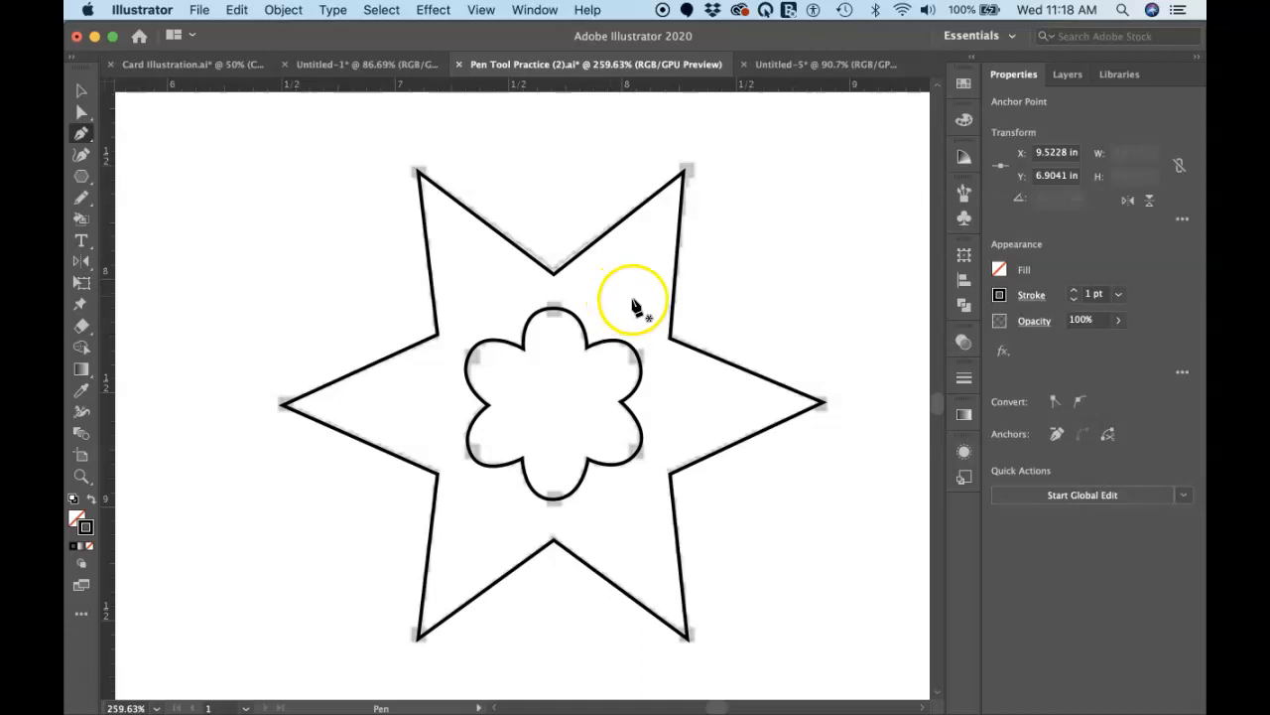
{"action": "left_click", "coordinate": [677, 249], "text": "super"}
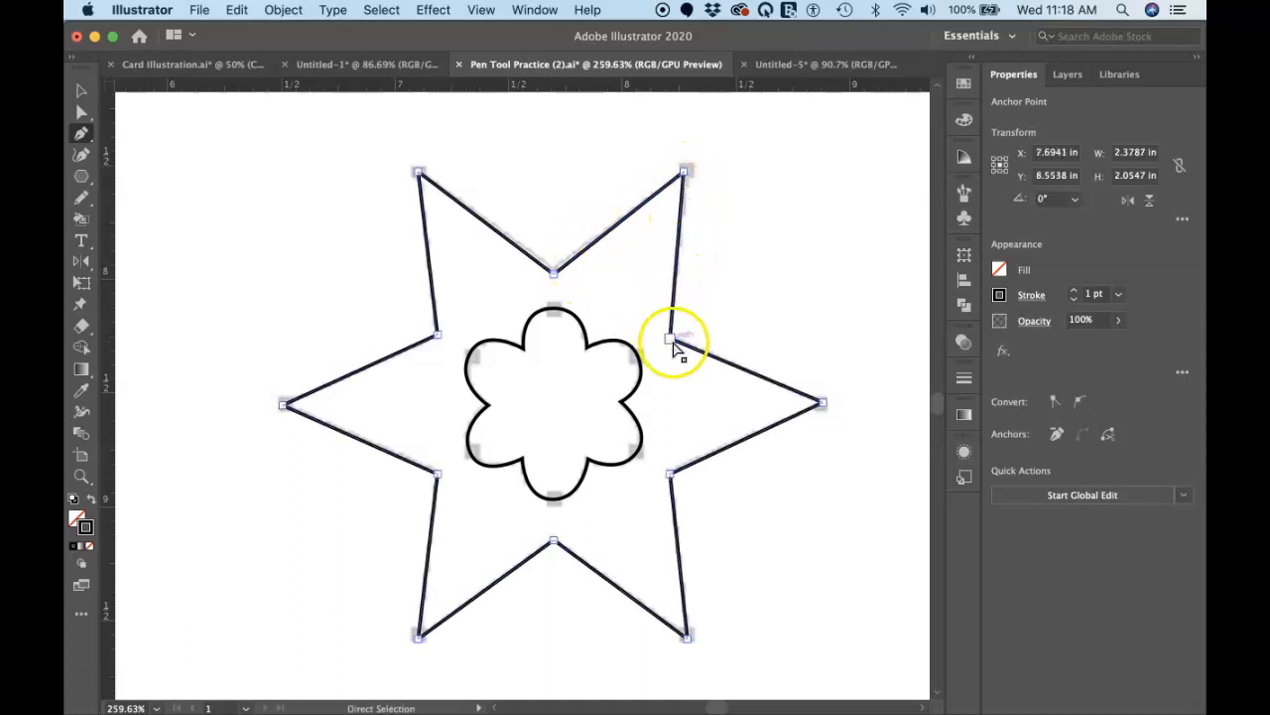
{"action": "left_click", "coordinate": [688, 176]}
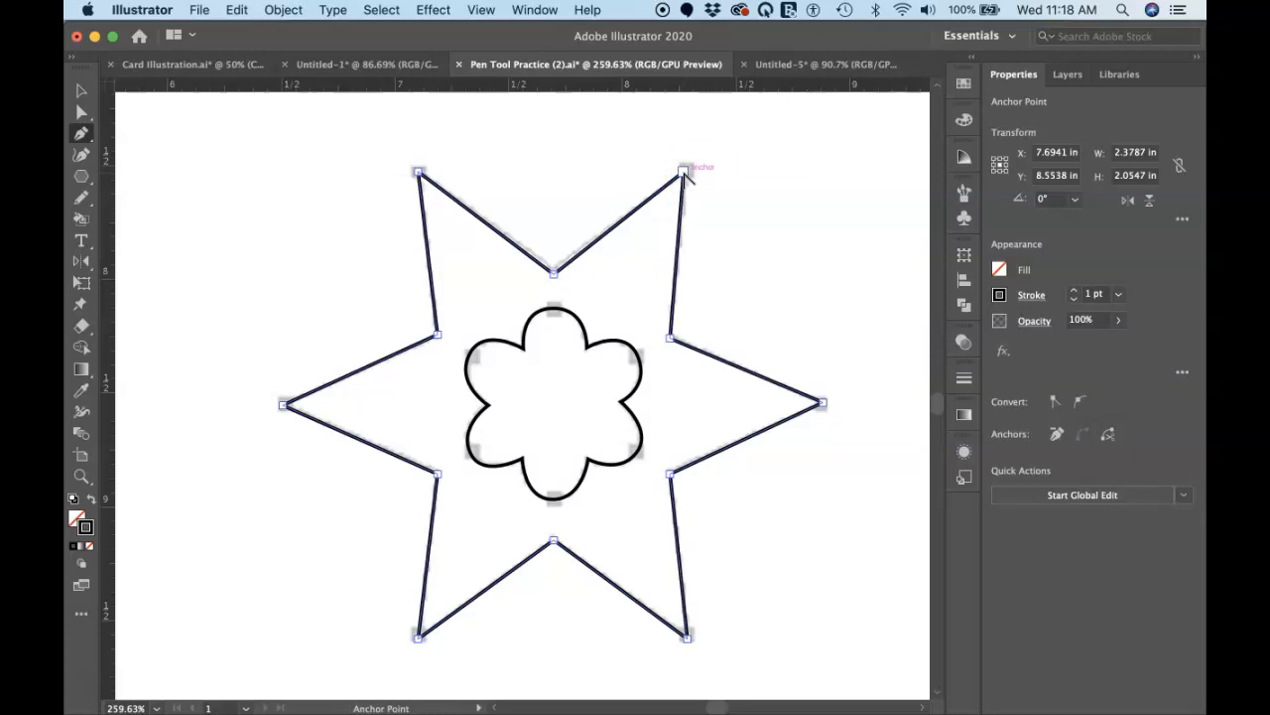
{"action": "left_click_drag", "start_coordinate": [683, 173], "coordinate": [780, 222]}
{"action": "left_click_drag", "start_coordinate": [823, 404], "coordinate": [820, 511]}
{"action": "left_click", "coordinate": [687, 636]}
{"action": "left_click_drag", "start_coordinate": [687, 640], "coordinate": [608, 684]}
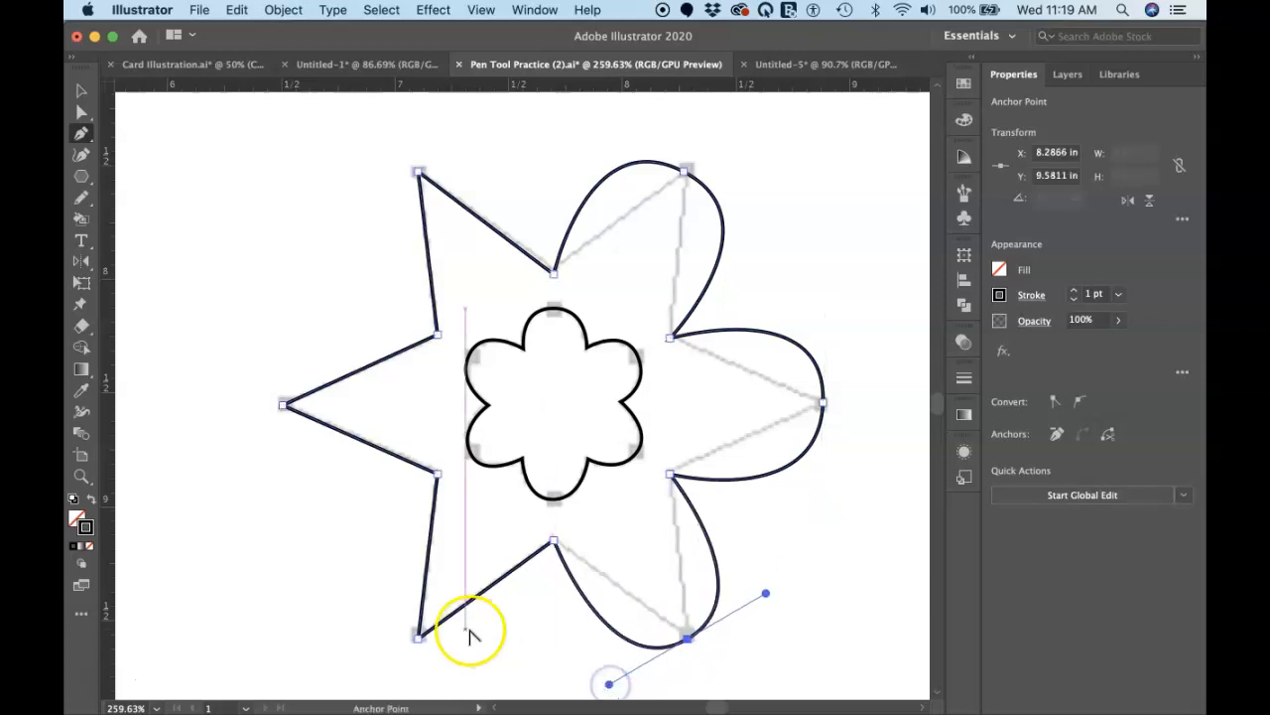
Step: Convert the outer star's lower-left, left and upper-left tips to smooth points, undoing the lower-left handle pulled the wrong way
{"action": "left_click_drag", "start_coordinate": [418, 642], "coordinate": [500, 679]}
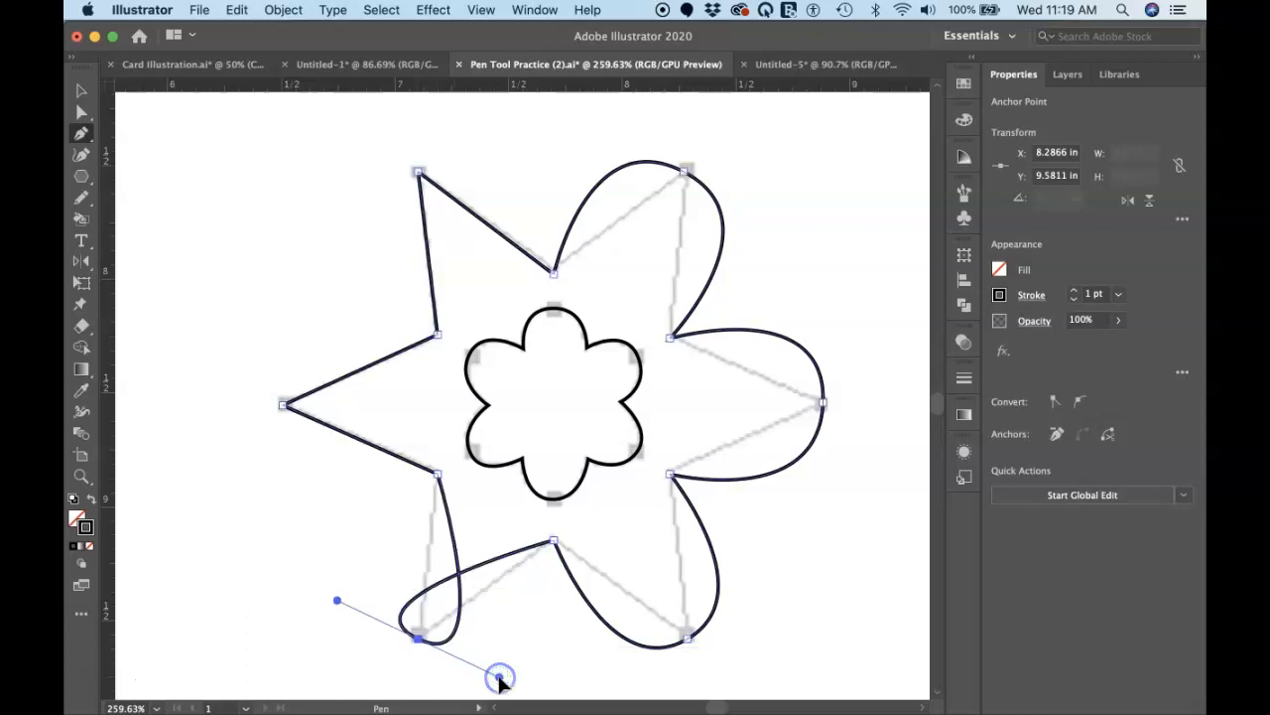
{"action": "key", "text": "super+z"}
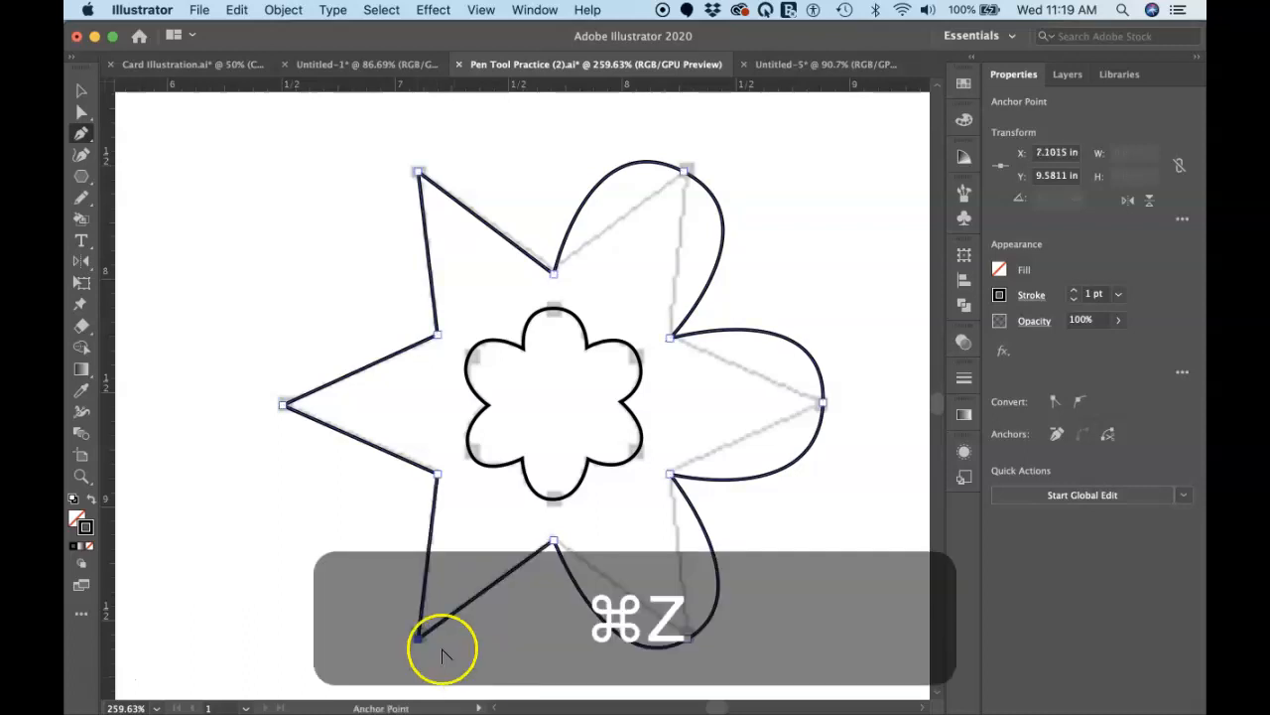
{"action": "left_click_drag", "start_coordinate": [418, 638], "coordinate": [340, 601]}
{"action": "left_click_drag", "start_coordinate": [283, 404], "coordinate": [285, 314]}
{"action": "left_click_drag", "start_coordinate": [418, 170], "coordinate": [500, 123]}
Step: Select the small inner flower, convert its six rounded petal tips to corner points to form a star, and deselect it
{"action": "left_click", "coordinate": [583, 323], "text": "super"}
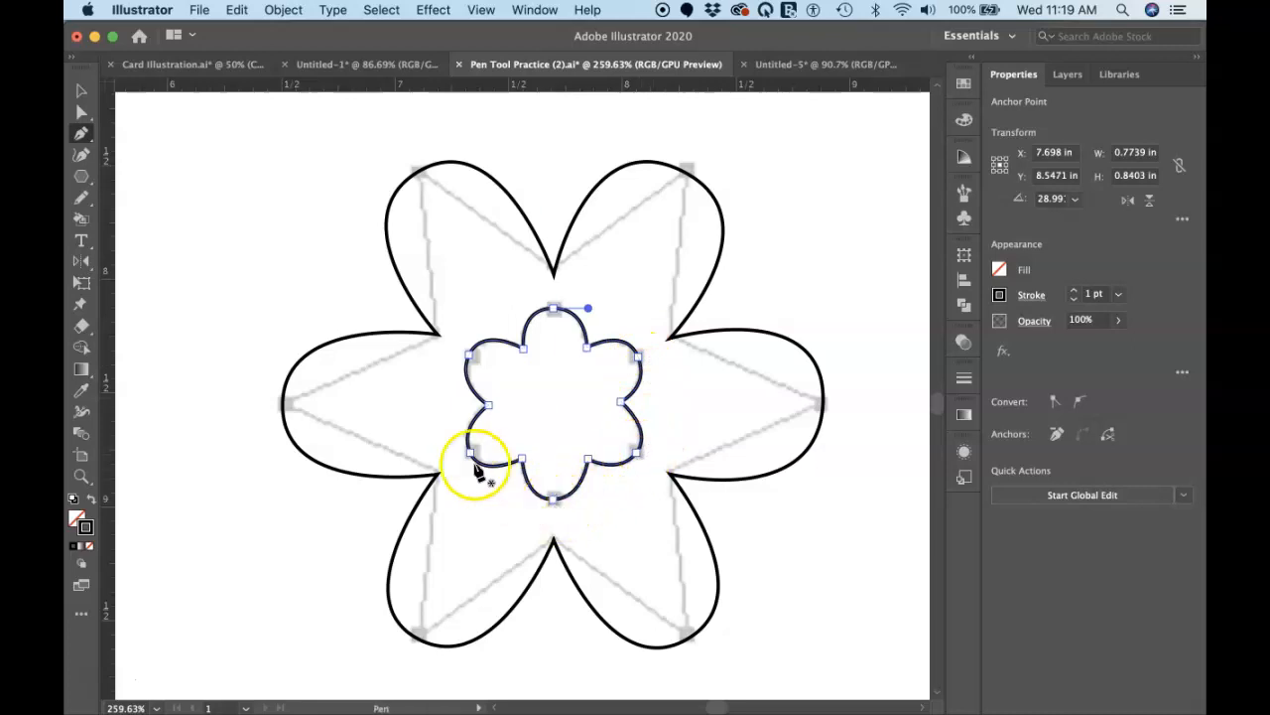
{"action": "left_click", "coordinate": [553, 309], "text": "alt"}
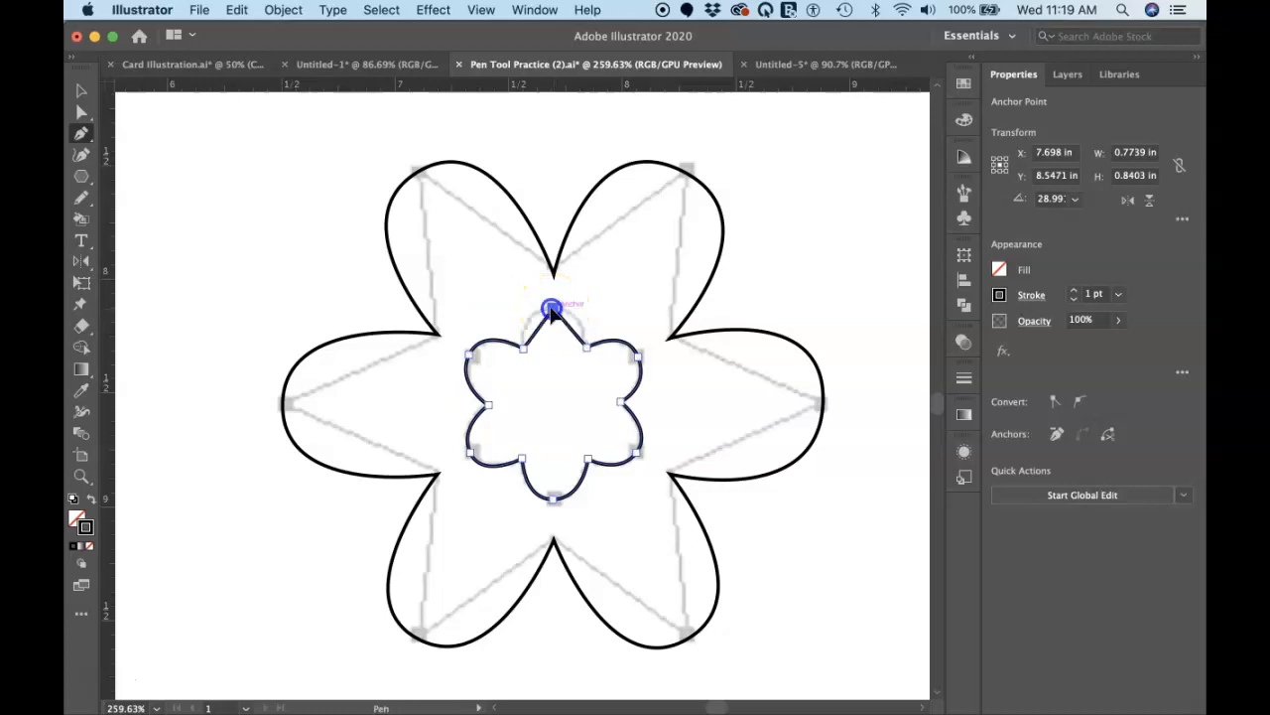
{"action": "left_click", "coordinate": [638, 357], "text": "alt"}
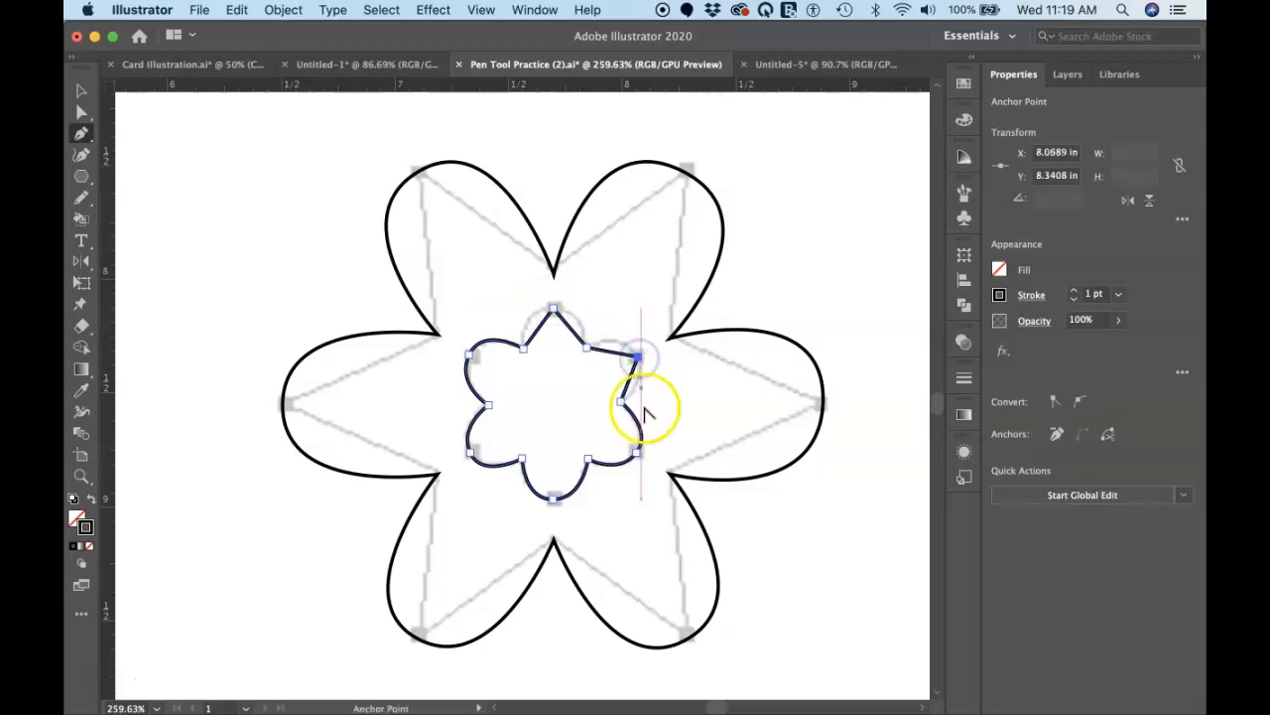
{"action": "left_click", "coordinate": [637, 452], "text": "alt"}
{"action": "left_click", "coordinate": [554, 499], "text": "alt"}
{"action": "left_click", "coordinate": [469, 453], "text": "alt"}
{"action": "left_click", "coordinate": [487, 405], "text": "alt"}
{"action": "left_click", "coordinate": [470, 355], "text": "alt"}
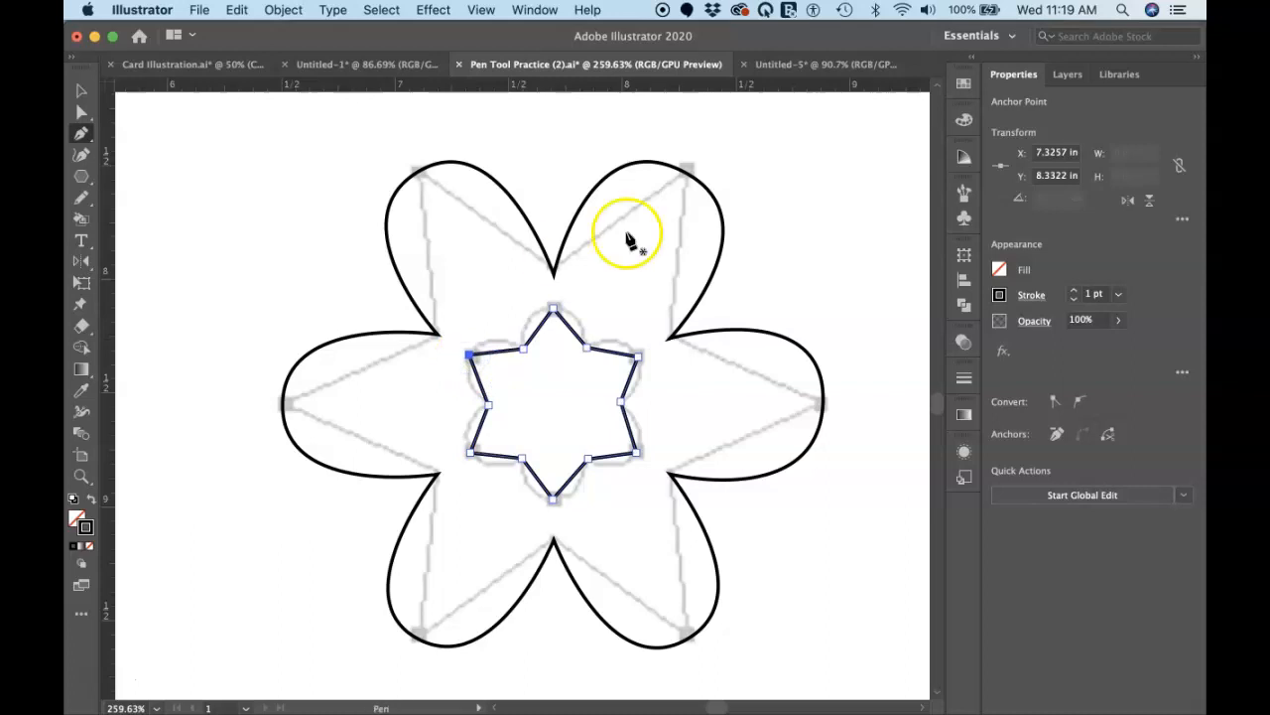
{"action": "left_click", "coordinate": [814, 205], "text": "super"}
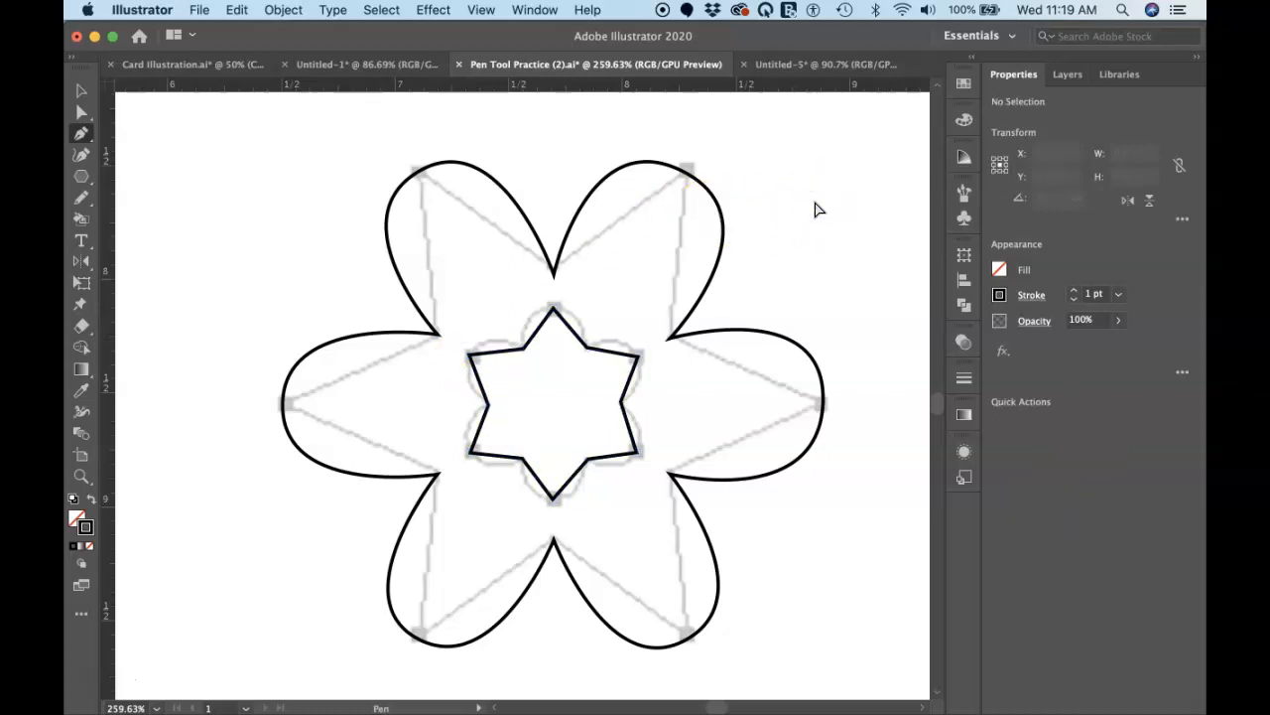
Step: Switch to the Untitled-5 document and move the finished tube outline off the photo to its right side
{"action": "left_click", "coordinate": [791, 67]}
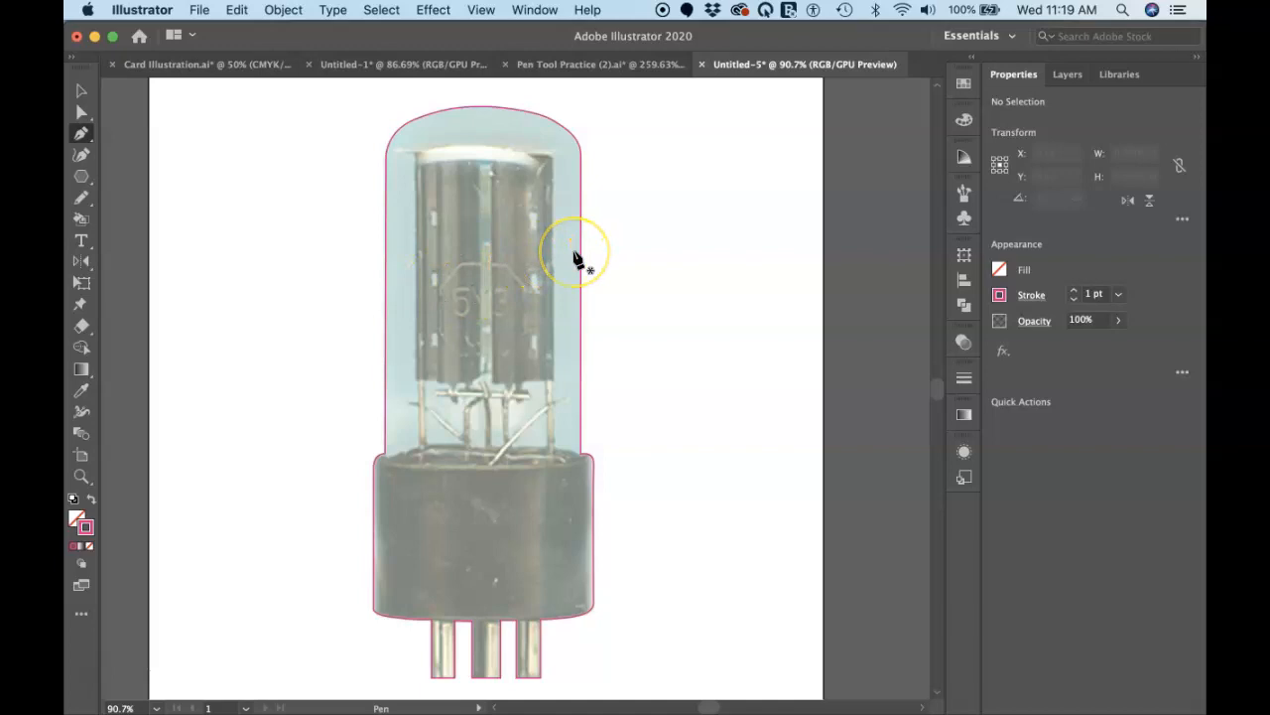
{"action": "left_click_drag", "start_coordinate": [583, 263], "coordinate": [849, 256]}
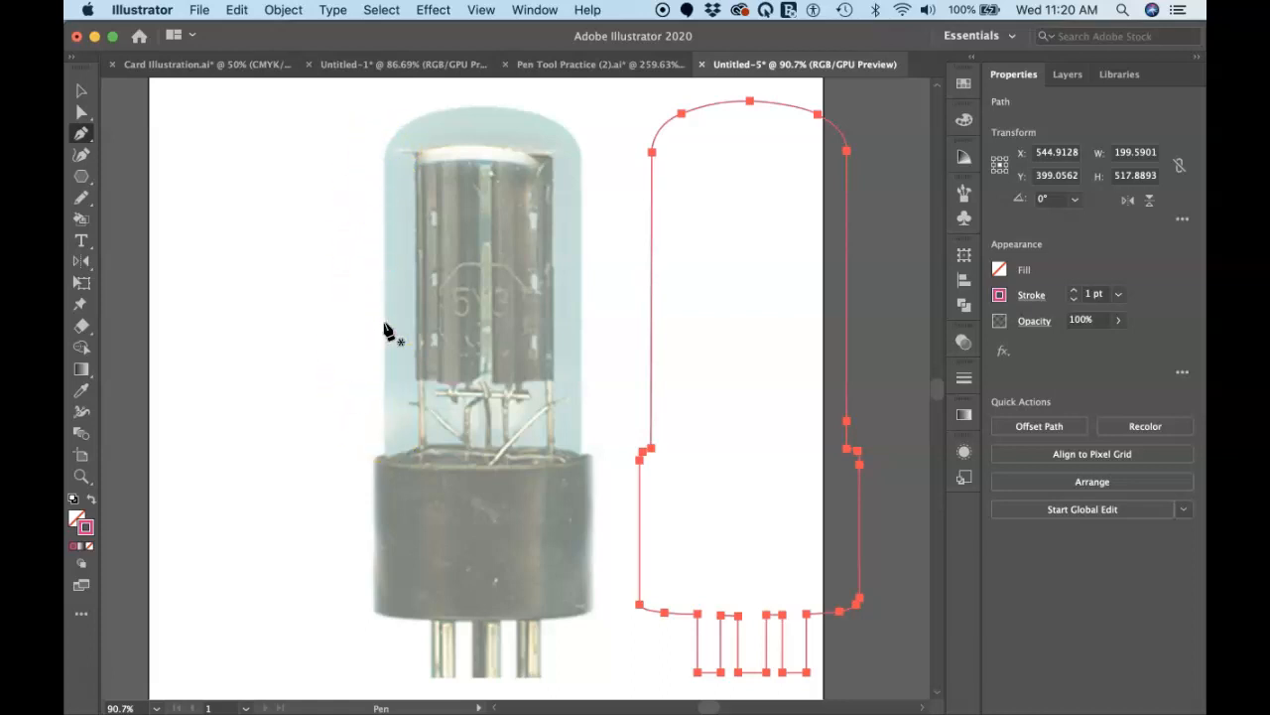
Step: Start a new tube outline with a vertical Pen segment about 127 px long up the glass's left edge
{"action": "scroll", "coordinate": [385, 330], "scroll_direction": "up", "scroll_amount": 5}
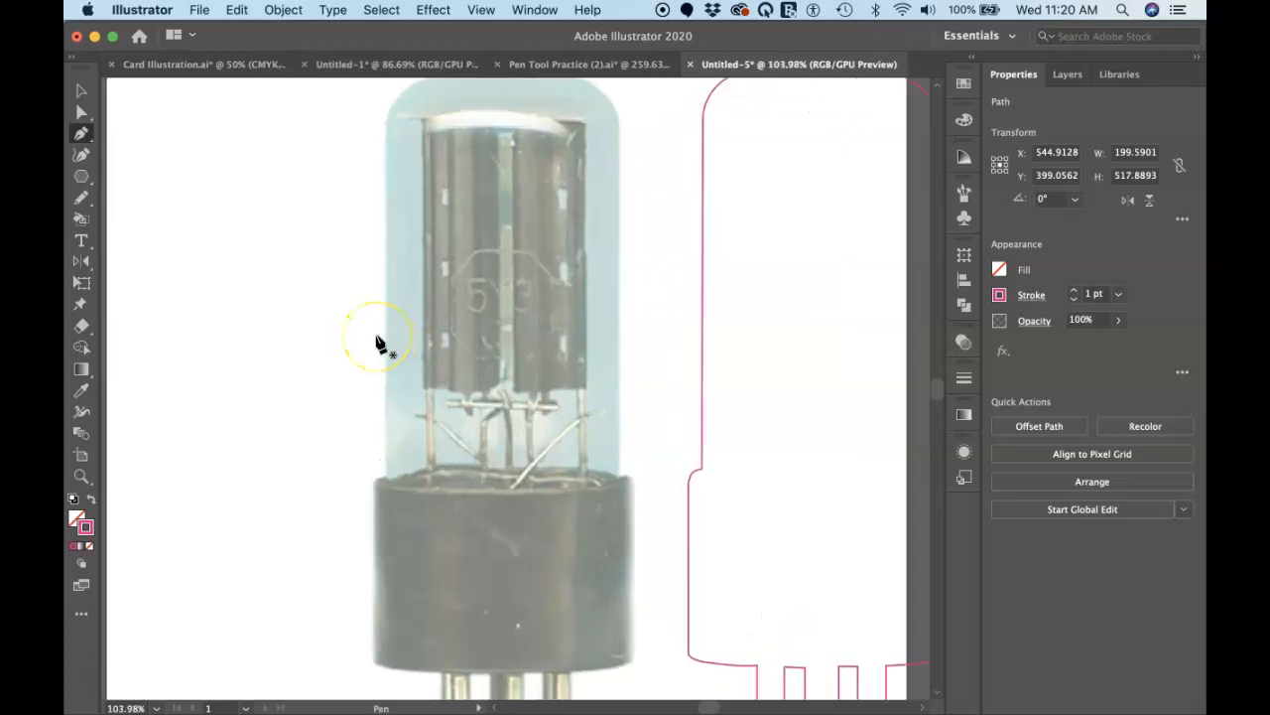
{"action": "scroll", "coordinate": [376, 336], "scroll_direction": "up", "scroll_amount": 1}
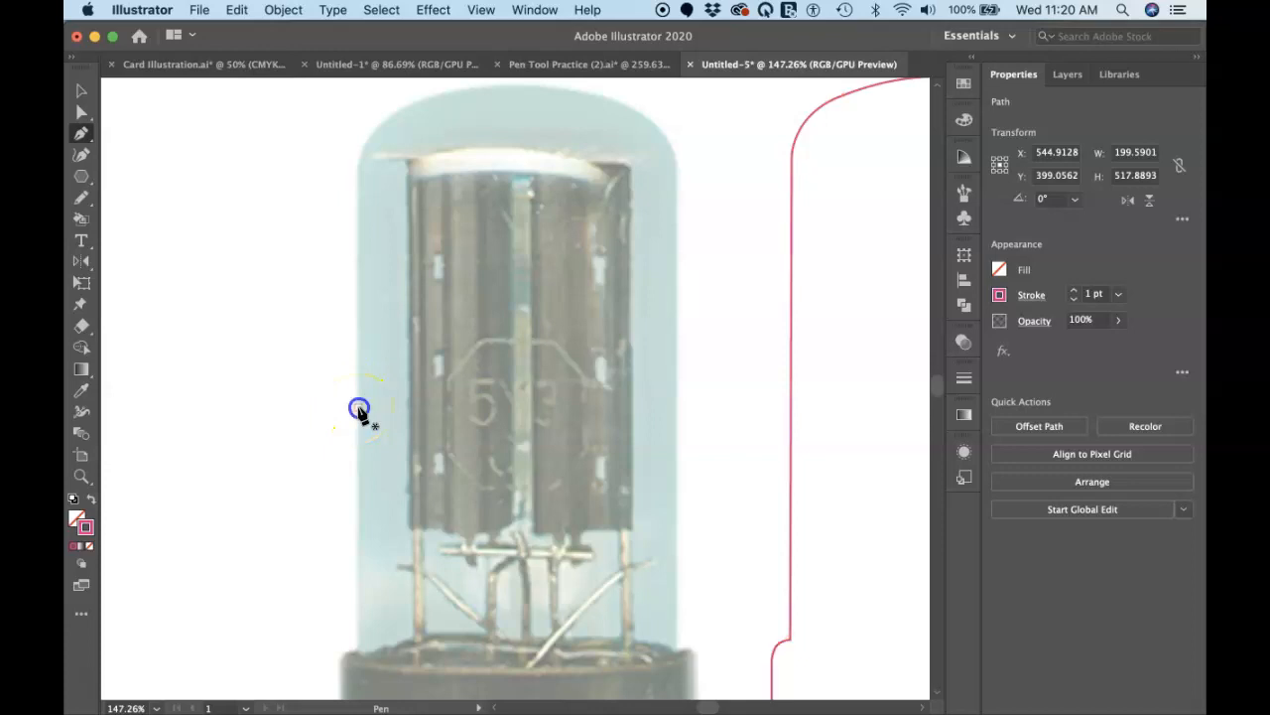
{"action": "left_click", "coordinate": [359, 407]}
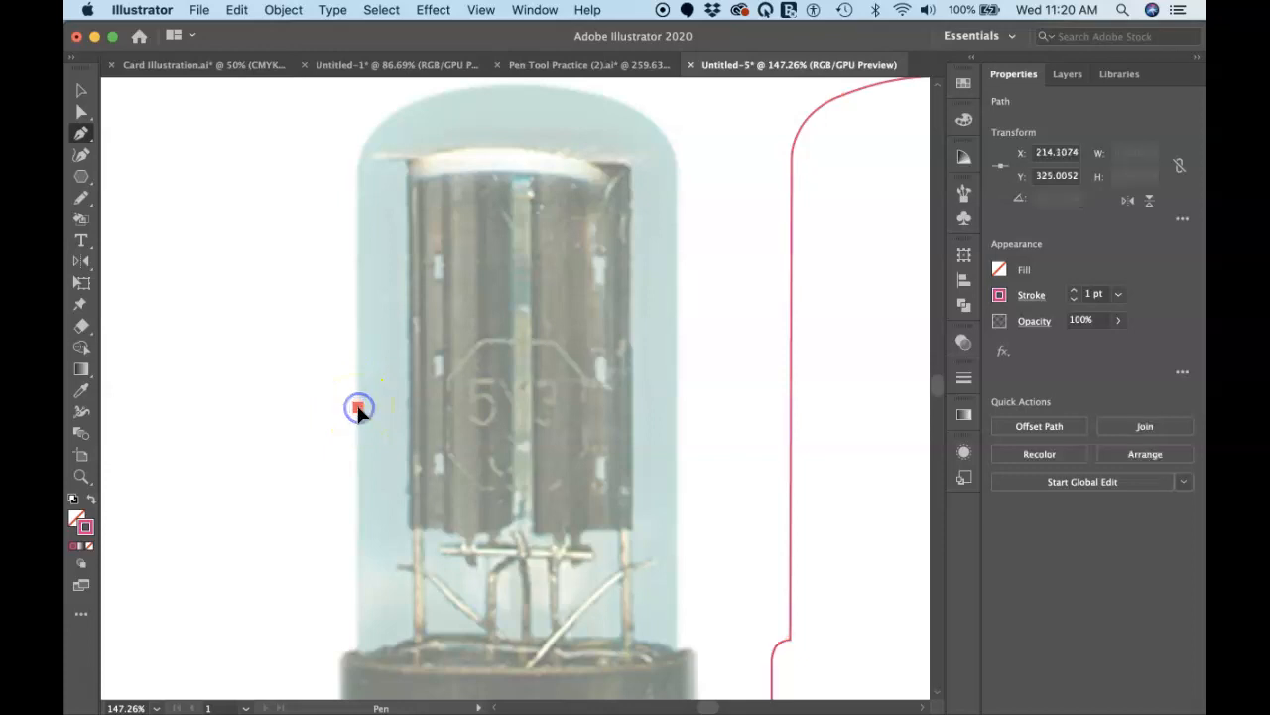
{"action": "left_click", "coordinate": [358, 185]}
Step: Trace the glass's upper-left shoulder with two smooth anchor points, and adjust the second point's incoming handle to fit the edge
{"action": "scroll", "coordinate": [355, 182], "scroll_direction": "up", "scroll_amount": 3, "text": "alt"}
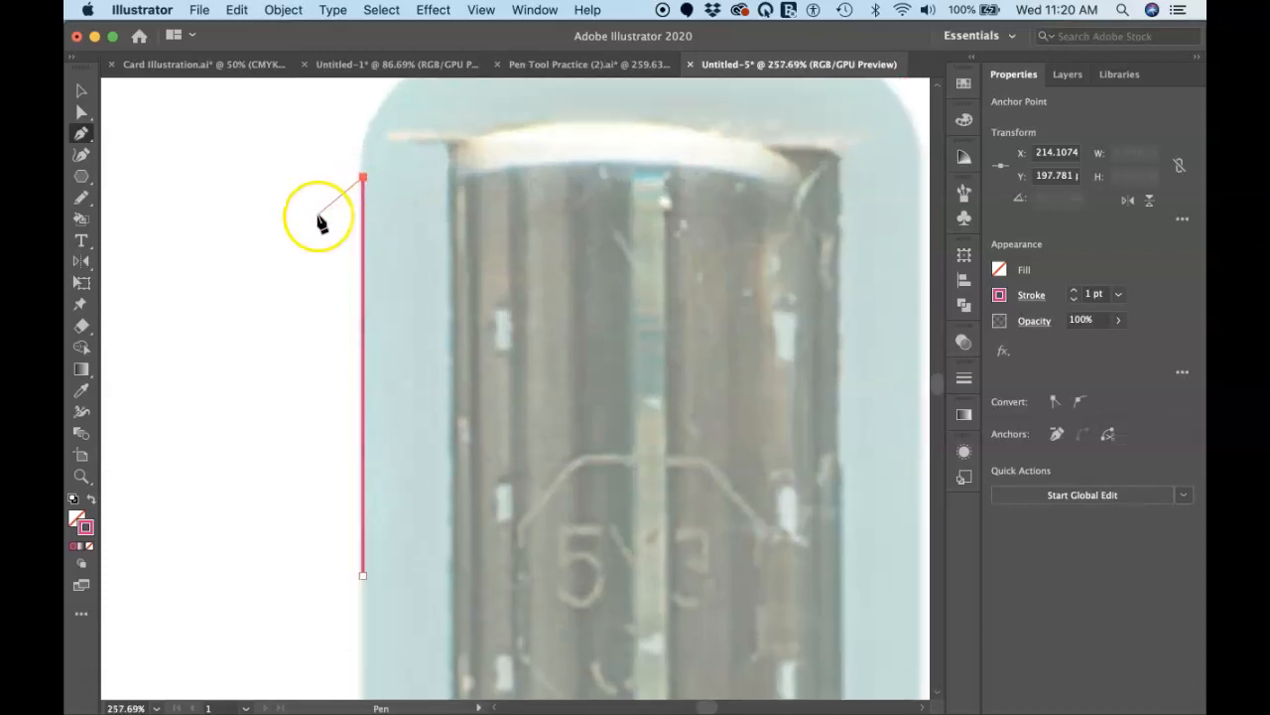
{"action": "scroll", "coordinate": [320, 223], "scroll_direction": "up", "scroll_amount": 5, "text": "alt"}
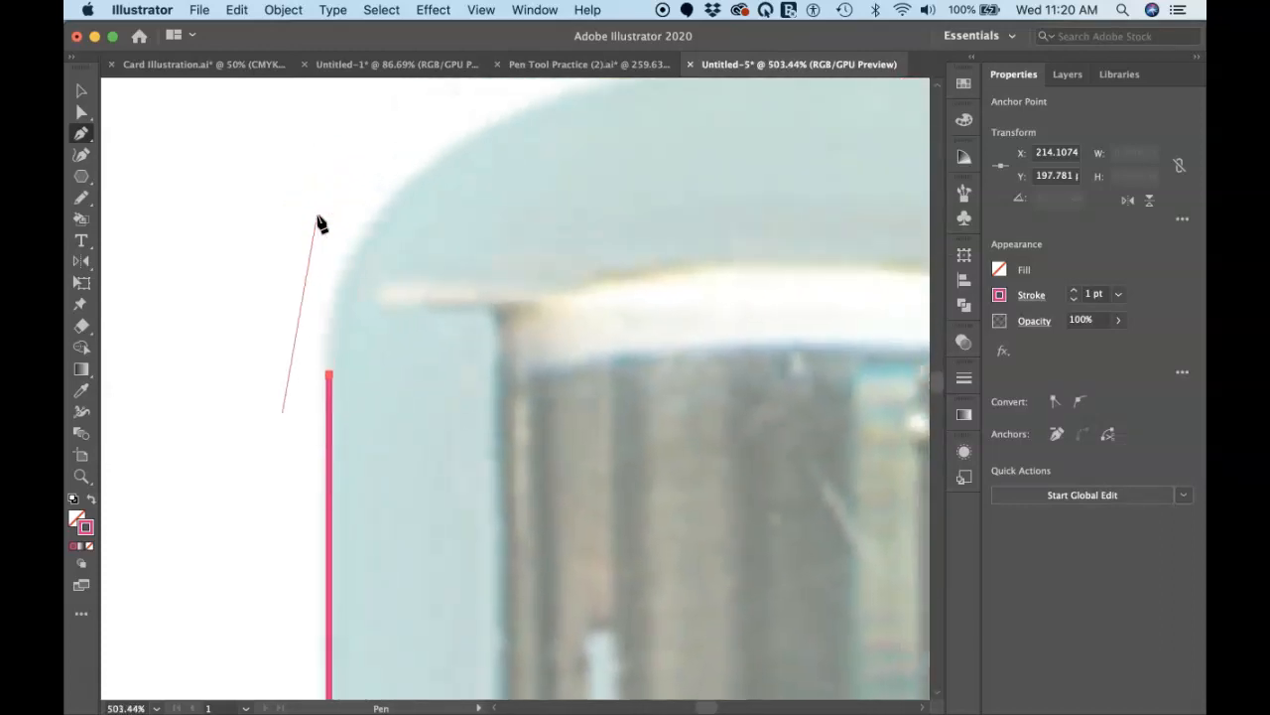
{"action": "scroll", "coordinate": [318, 217], "scroll_direction": "up", "scroll_amount": 2}
{"action": "scroll", "coordinate": [317, 216], "scroll_direction": "right", "scroll_amount": 1}
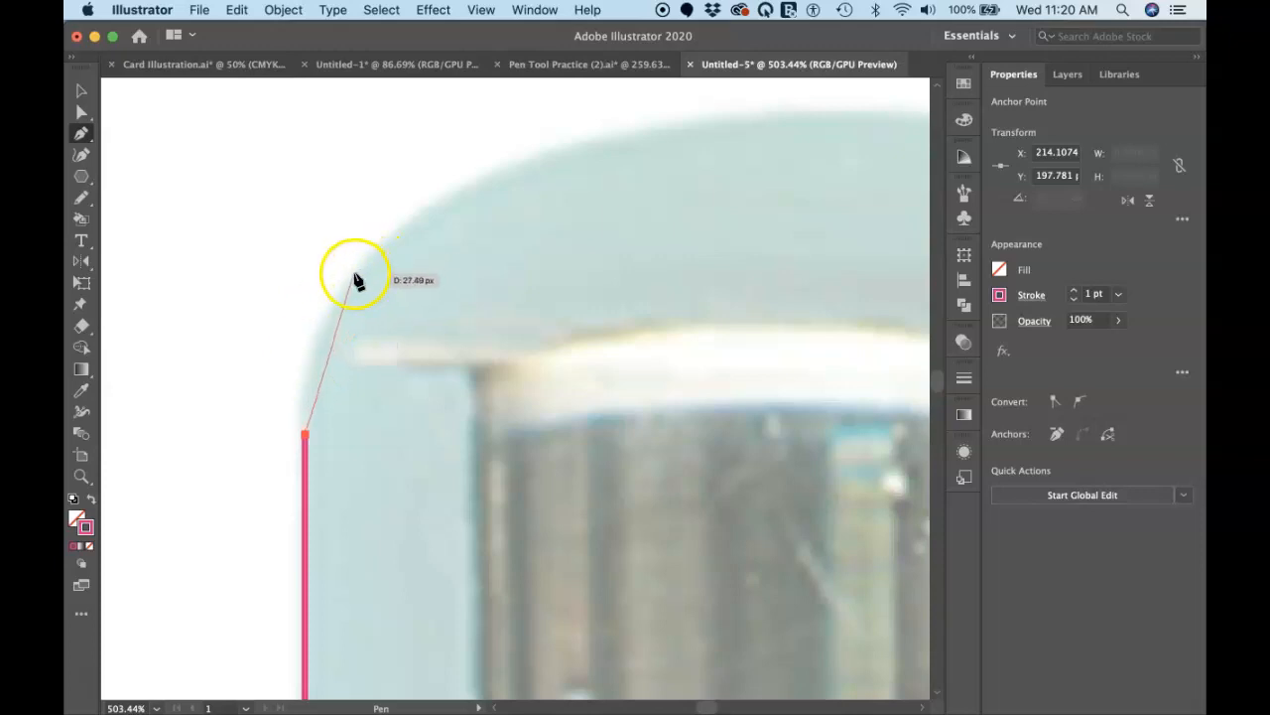
{"action": "mouse_move", "coordinate": [352, 275]}
{"action": "left_mouse_down"}
{"action": "mouse_move", "coordinate": [422, 204]}
{"action": "mouse_move", "coordinate": [407, 208]}
{"action": "left_mouse_up"}
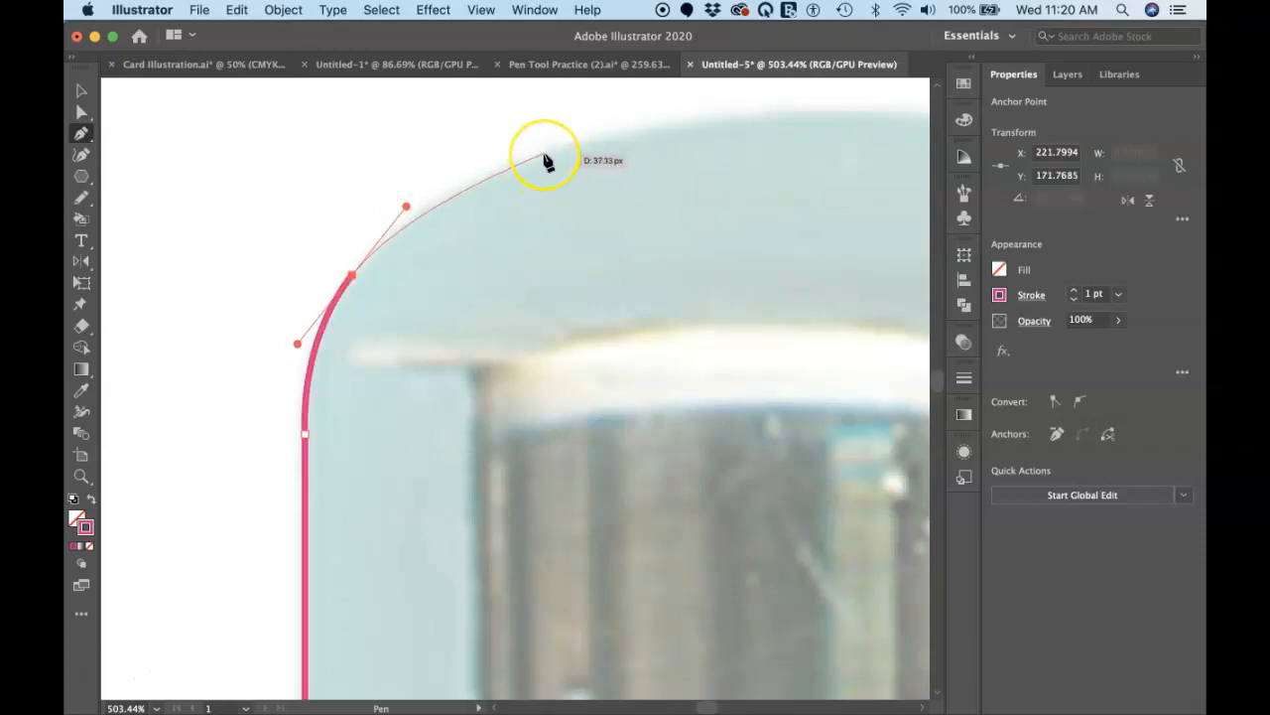
{"action": "left_click_drag", "start_coordinate": [555, 152], "coordinate": [613, 136]}
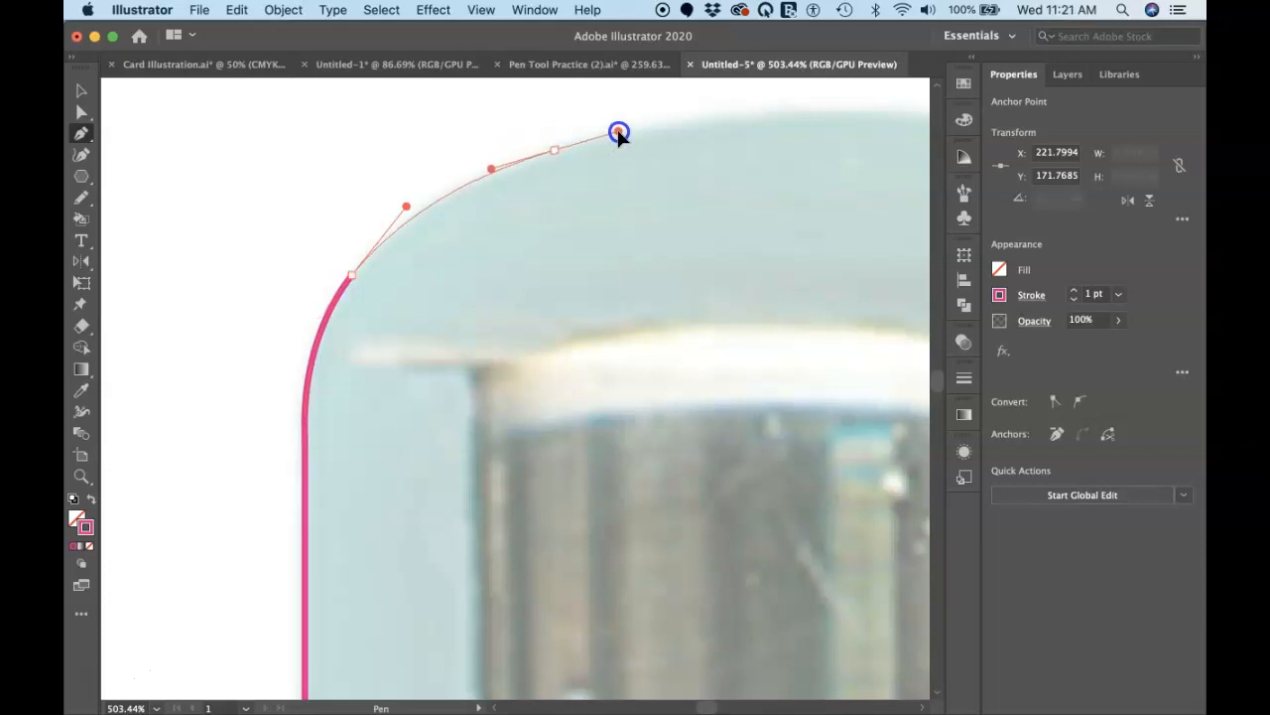
{"action": "left_click_drag", "start_coordinate": [624, 134], "coordinate": [624, 131]}
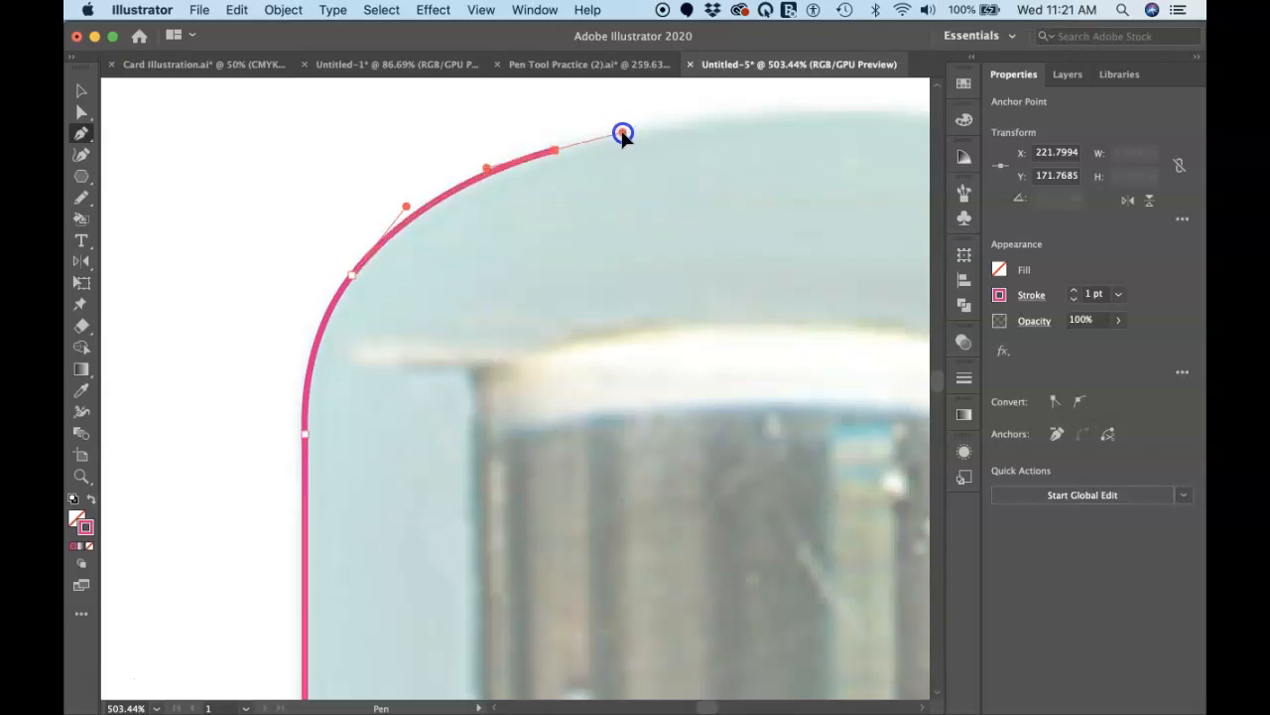
{"action": "key", "text": "super"}
{"action": "left_click", "coordinate": [408, 207]}
{"action": "left_click_drag", "start_coordinate": [486, 167], "coordinate": [478, 171]}
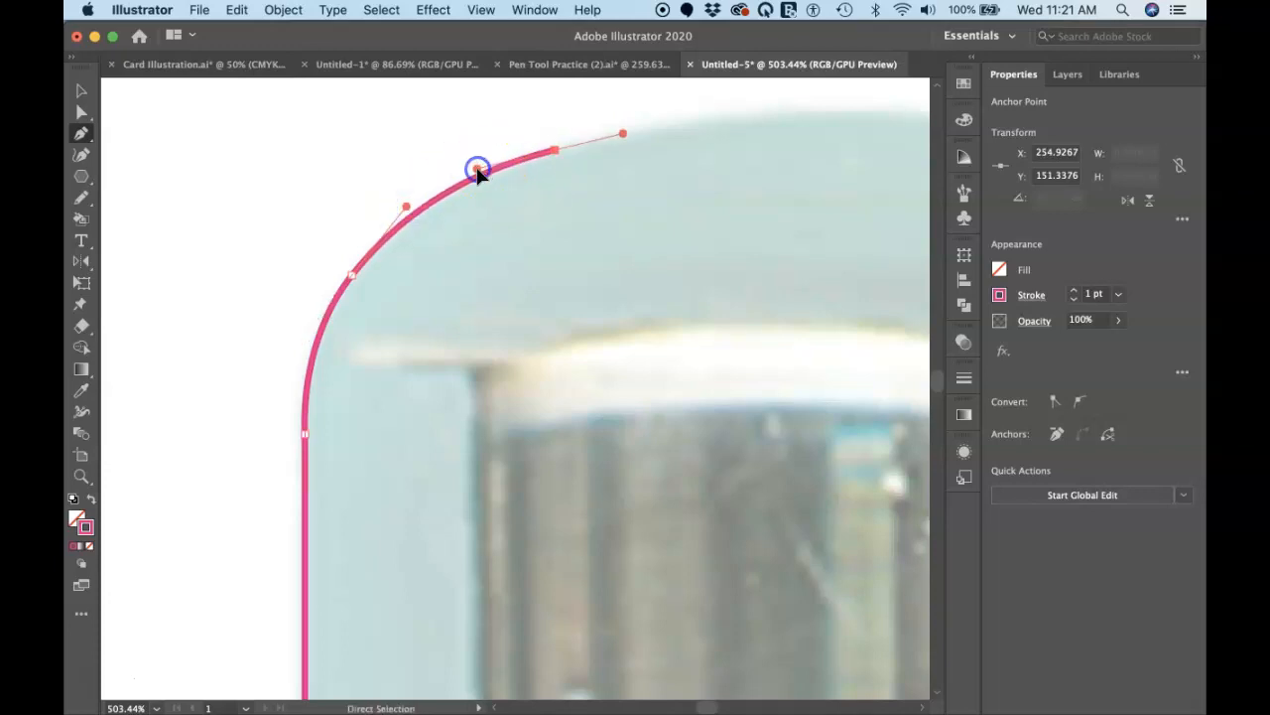
Step: Continue the outline over the dome with a smooth anchor at the peak using horizontal handles and another toward the upper-right shoulder
{"action": "scroll", "coordinate": [662, 128], "scroll_direction": "right", "scroll_amount": 5}
{"action": "scroll", "coordinate": [662, 128], "scroll_direction": "up", "scroll_amount": 1}
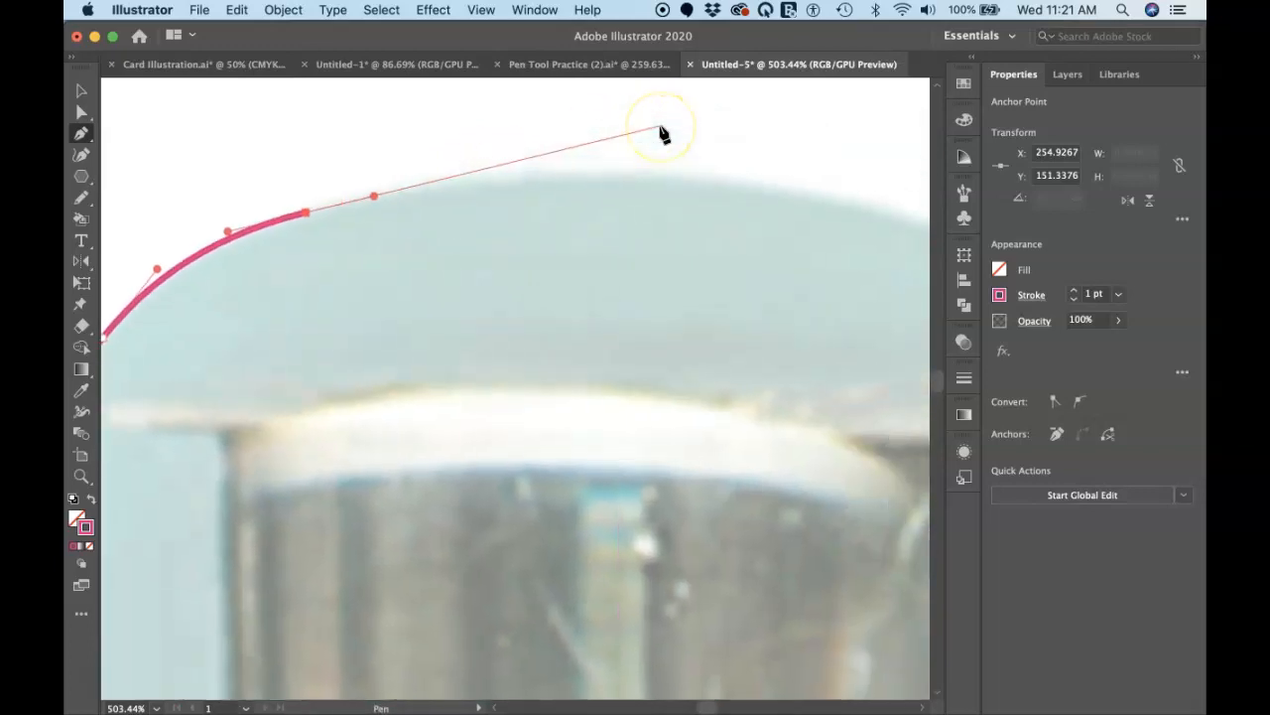
{"action": "scroll", "coordinate": [662, 127], "scroll_direction": "down", "scroll_amount": 4}
{"action": "scroll", "coordinate": [662, 127], "scroll_direction": "right", "scroll_amount": 2}
{"action": "scroll", "coordinate": [662, 127], "scroll_direction": "up", "scroll_amount": 1}
{"action": "left_click_drag", "start_coordinate": [527, 212], "coordinate": [571, 205]}
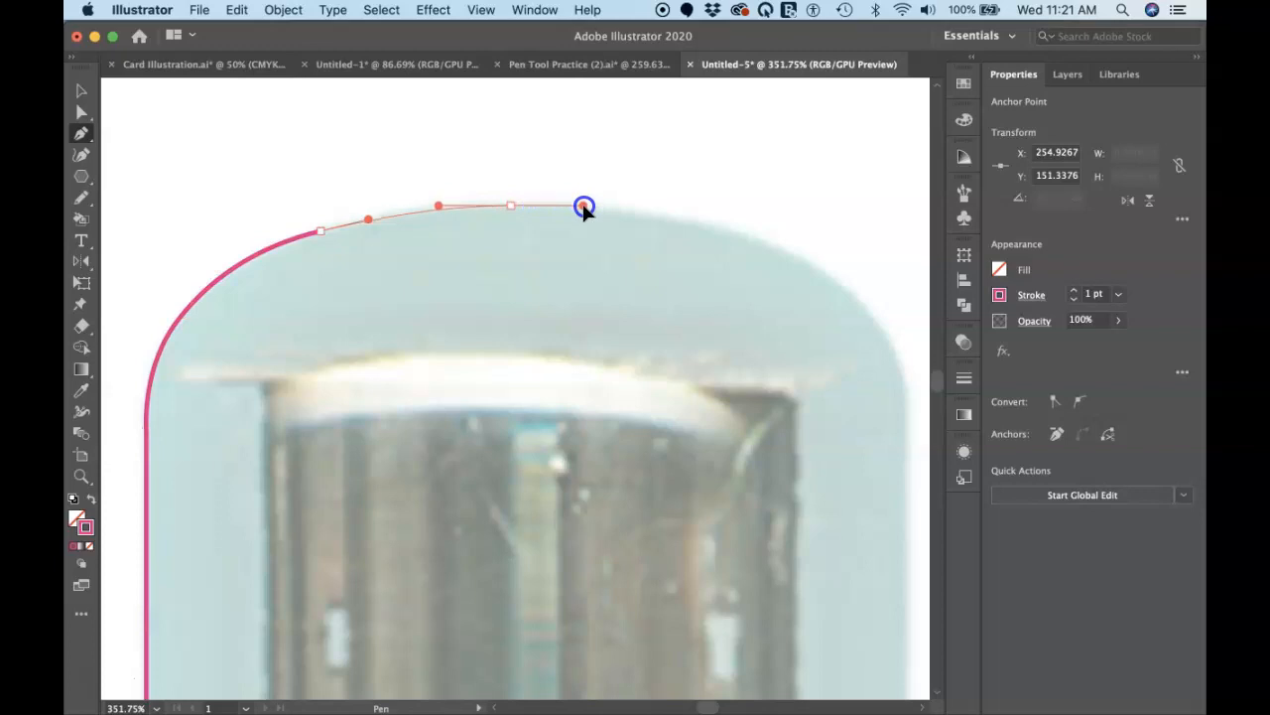
{"action": "left_click_drag", "start_coordinate": [725, 233], "coordinate": [739, 236]}
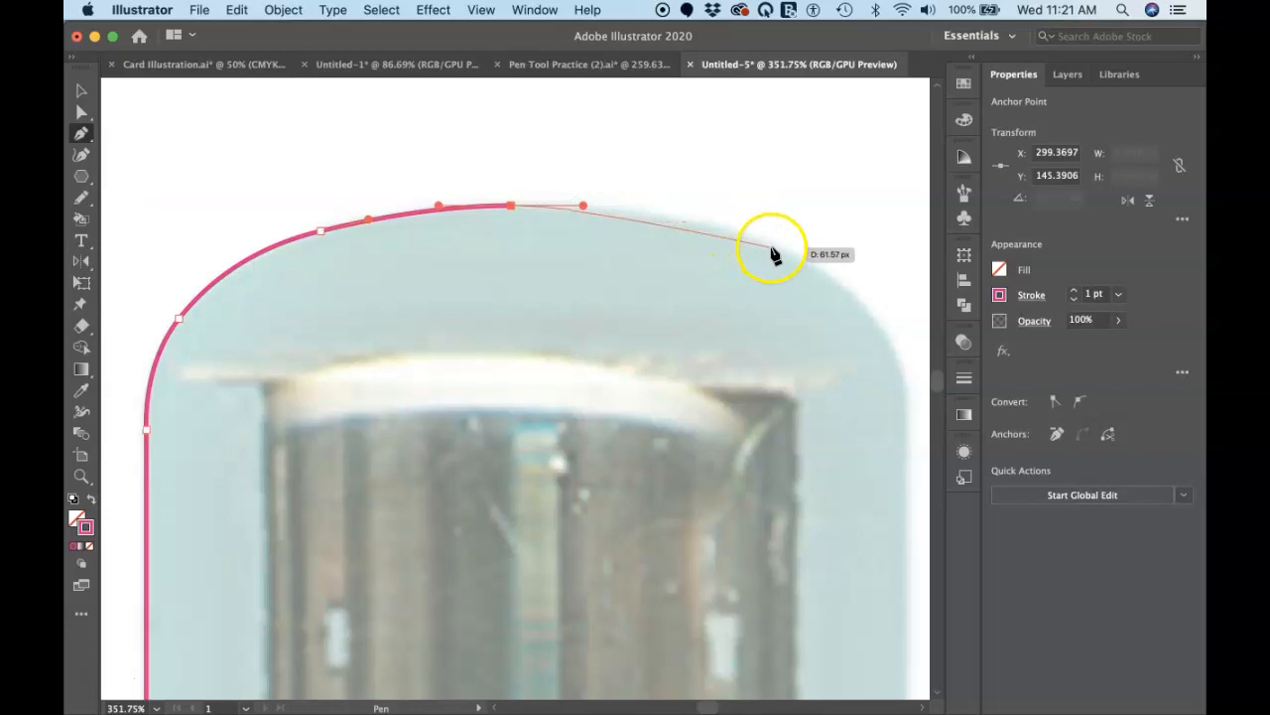
{"action": "left_click_drag", "start_coordinate": [786, 254], "coordinate": [843, 286]}
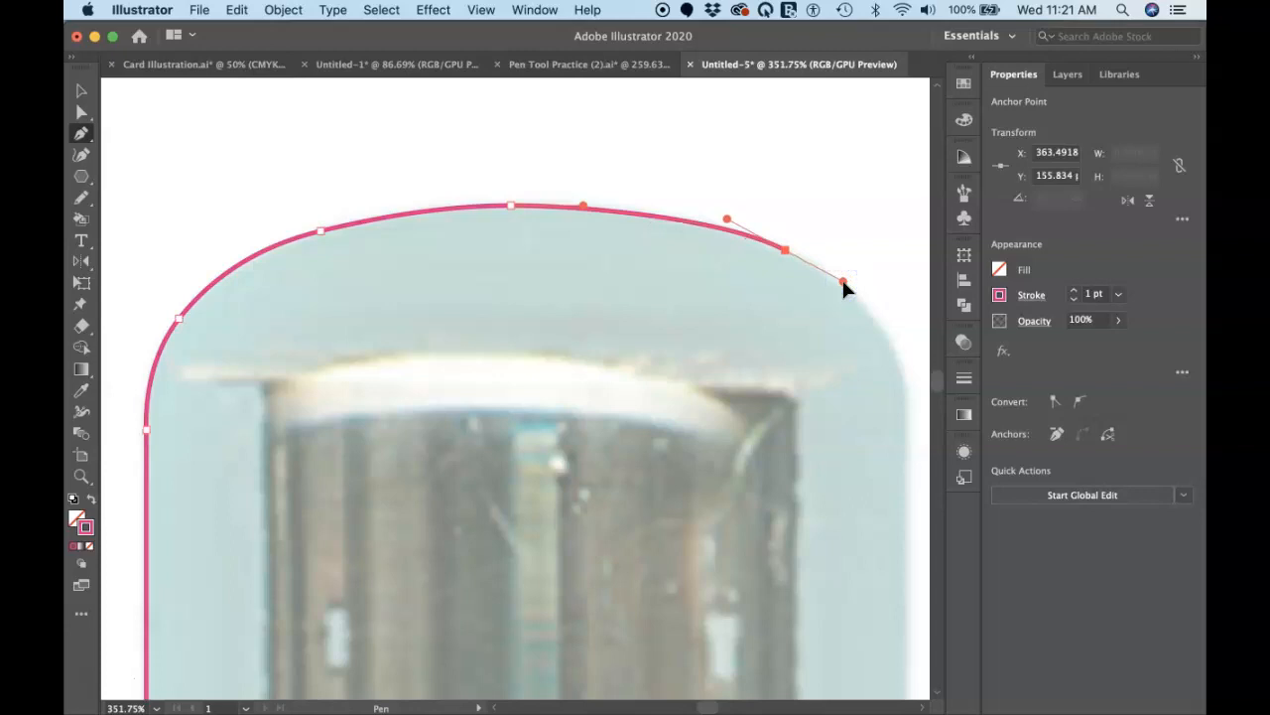
Step: Try to add a smooth anchor on the upper-right shoulder and reshape the segment's handles, and undo these changes
{"action": "scroll", "coordinate": [842, 282], "scroll_direction": "right", "scroll_amount": 3}
{"action": "scroll", "coordinate": [843, 282], "scroll_direction": "down", "scroll_amount": 1}
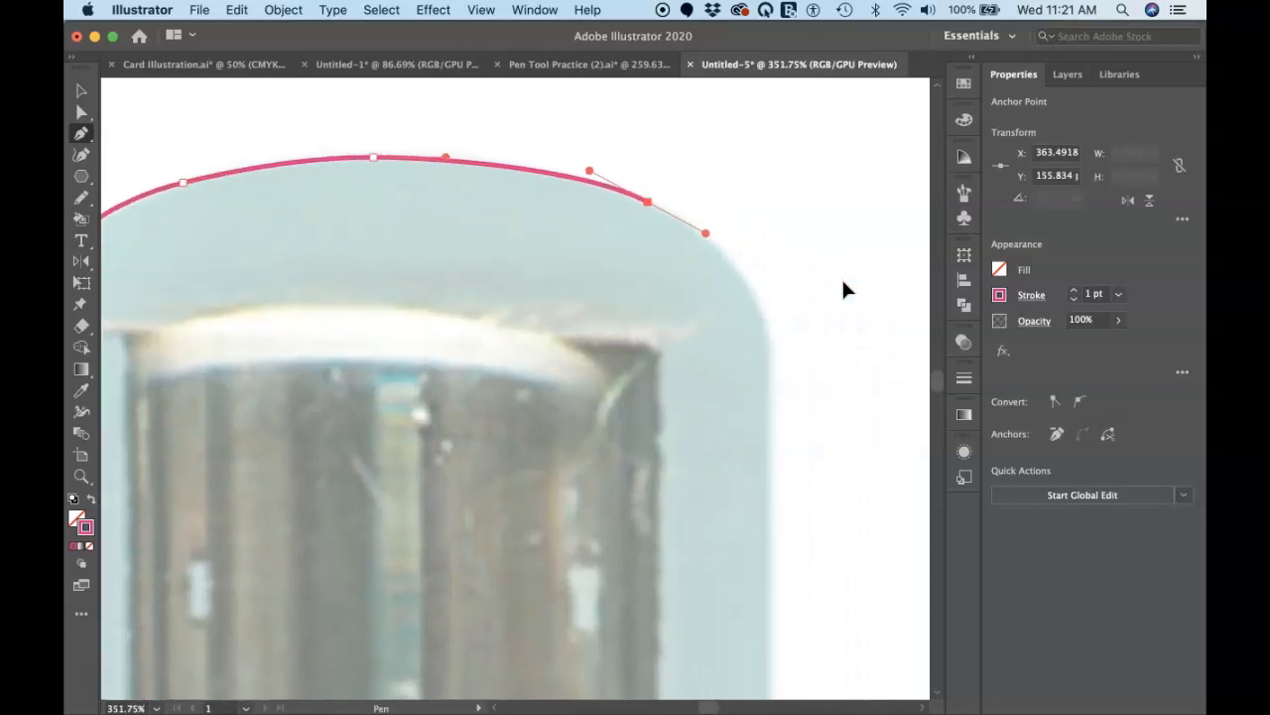
{"action": "left_click_drag", "start_coordinate": [746, 283], "coordinate": [781, 319]}
{"action": "left_click_drag", "start_coordinate": [706, 234], "coordinate": [686, 186]}
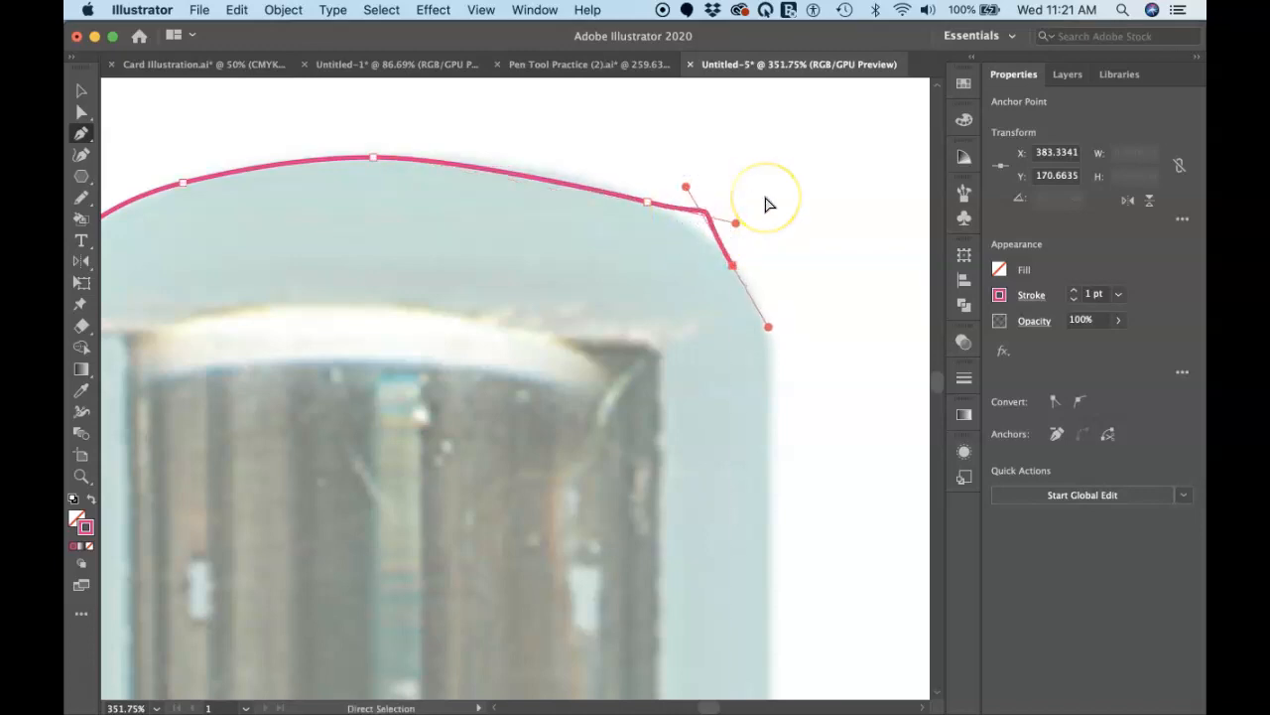
{"action": "key", "text": "super+z"}
{"action": "key", "text": "super+z"}
{"action": "key", "text": "super+z"}
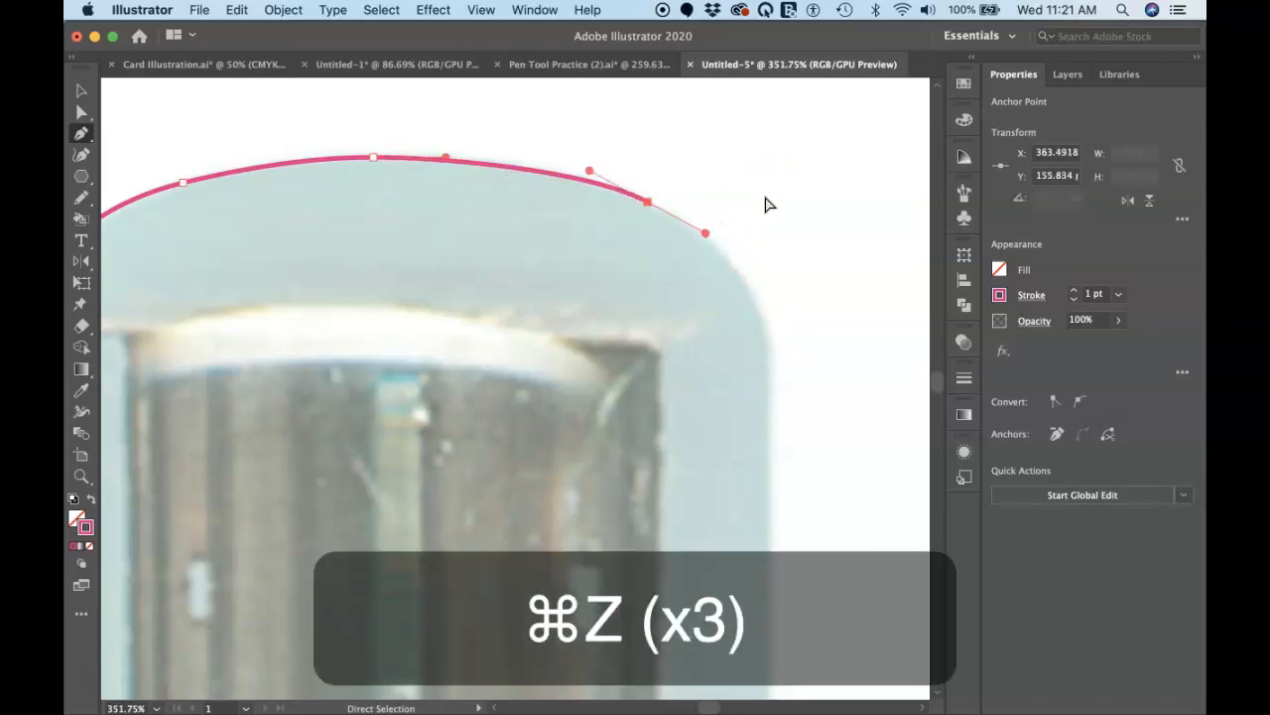
Step: Trace the glass's upper-right shoulder with two smooth anchor points, giving the lower one vertical handles where the straight side begins
{"action": "left_click", "coordinate": [741, 279]}
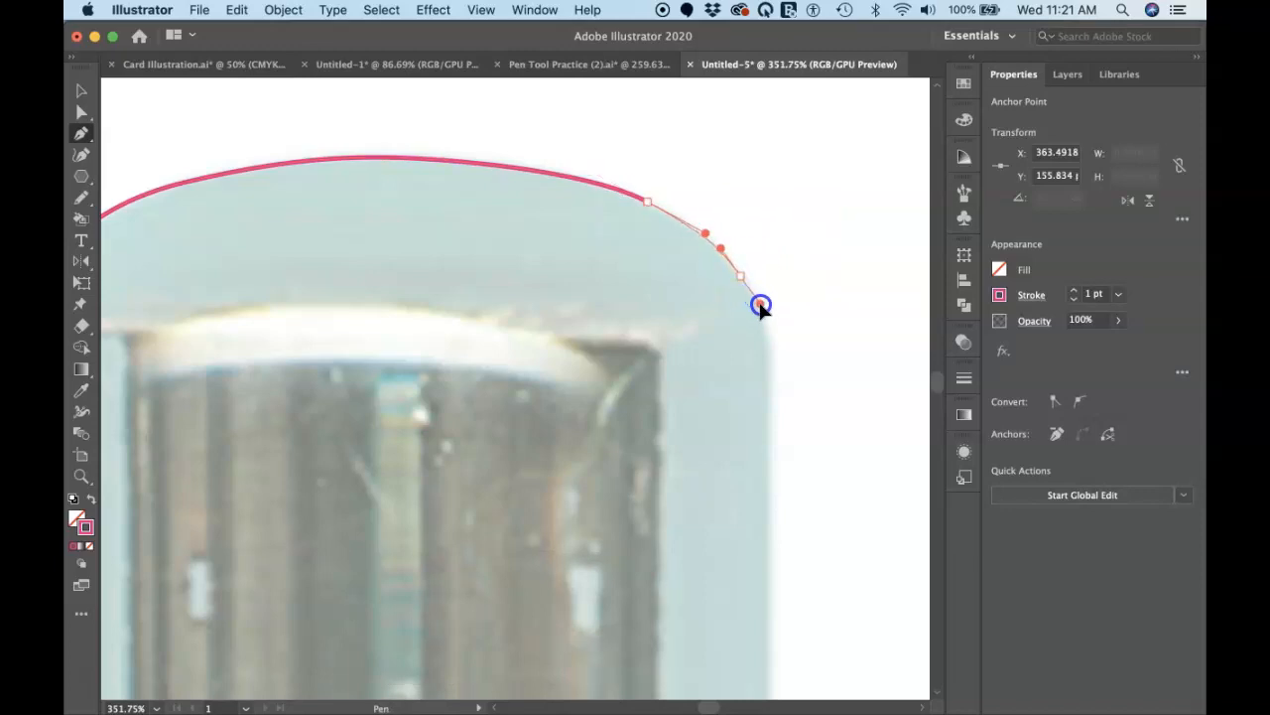
{"action": "left_click", "coordinate": [761, 305]}
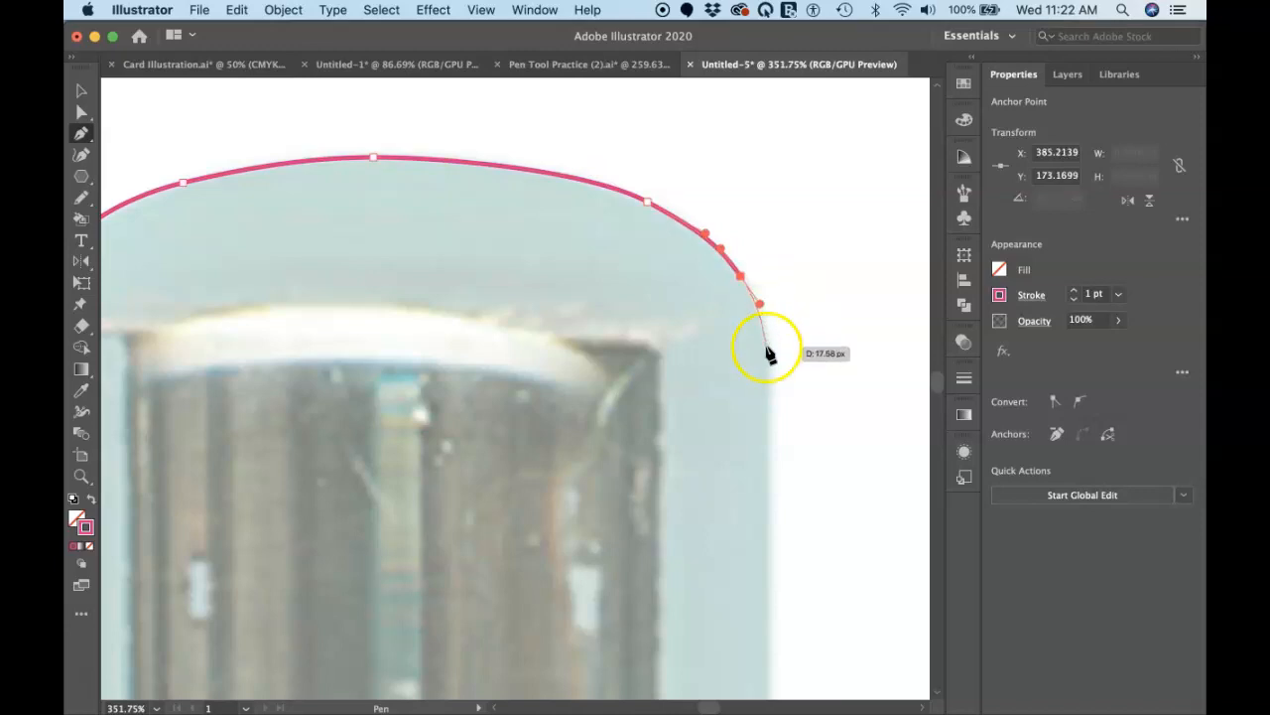
{"action": "left_click", "coordinate": [769, 352]}
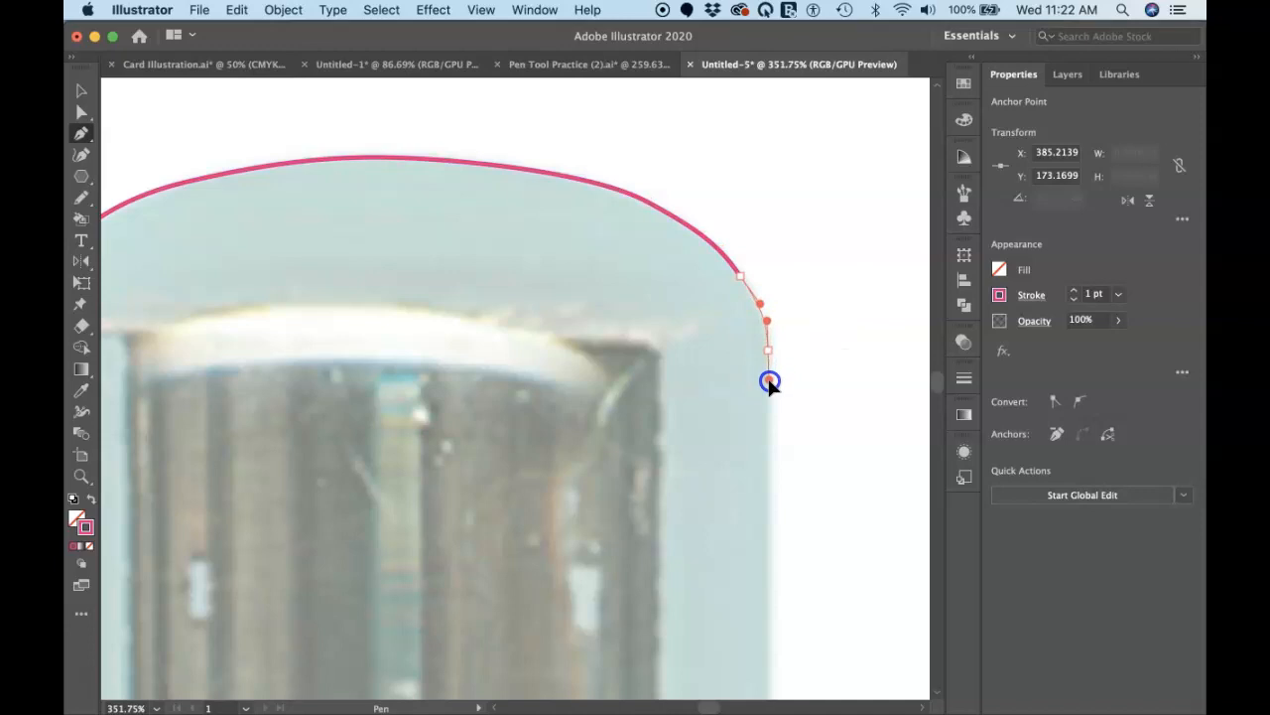
{"action": "left_click", "coordinate": [769, 381]}
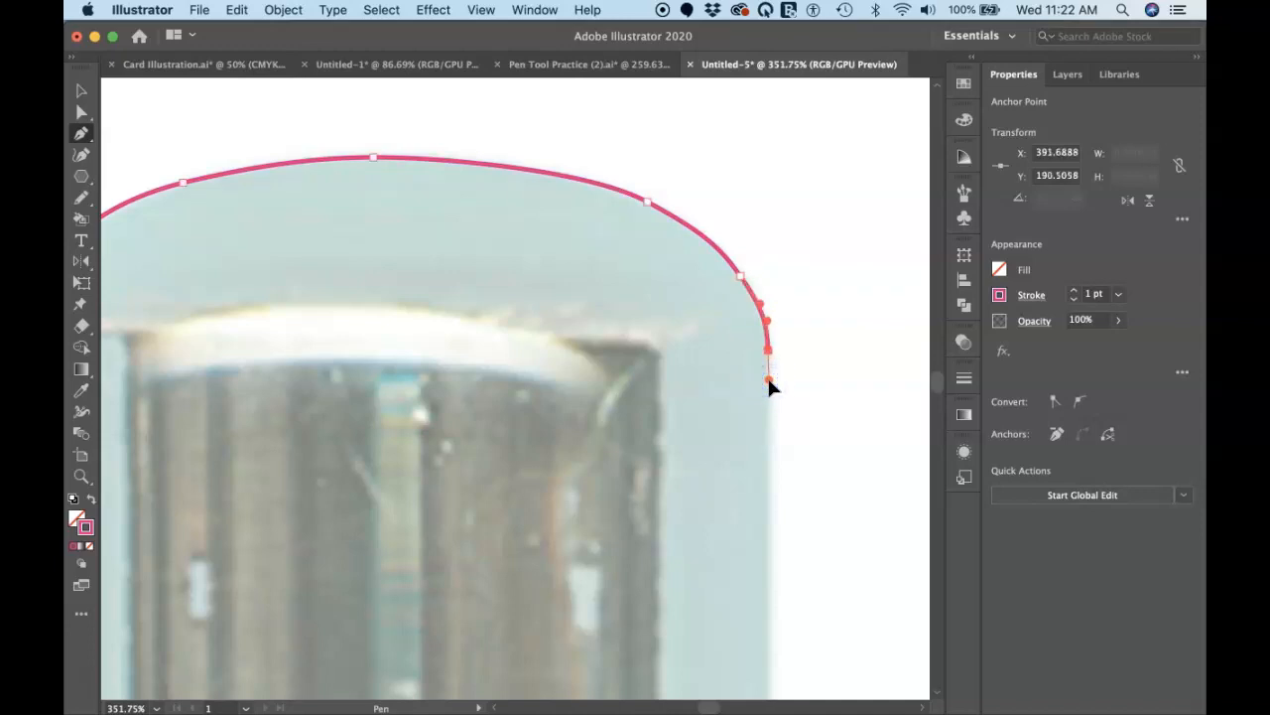
Step: Continue the outline with a straight vertical segment about 266 px long down the glass's right edge to the base
{"action": "scroll", "coordinate": [770, 383], "scroll_direction": "down", "scroll_amount": 5}
{"action": "key", "text": "super+minus"}
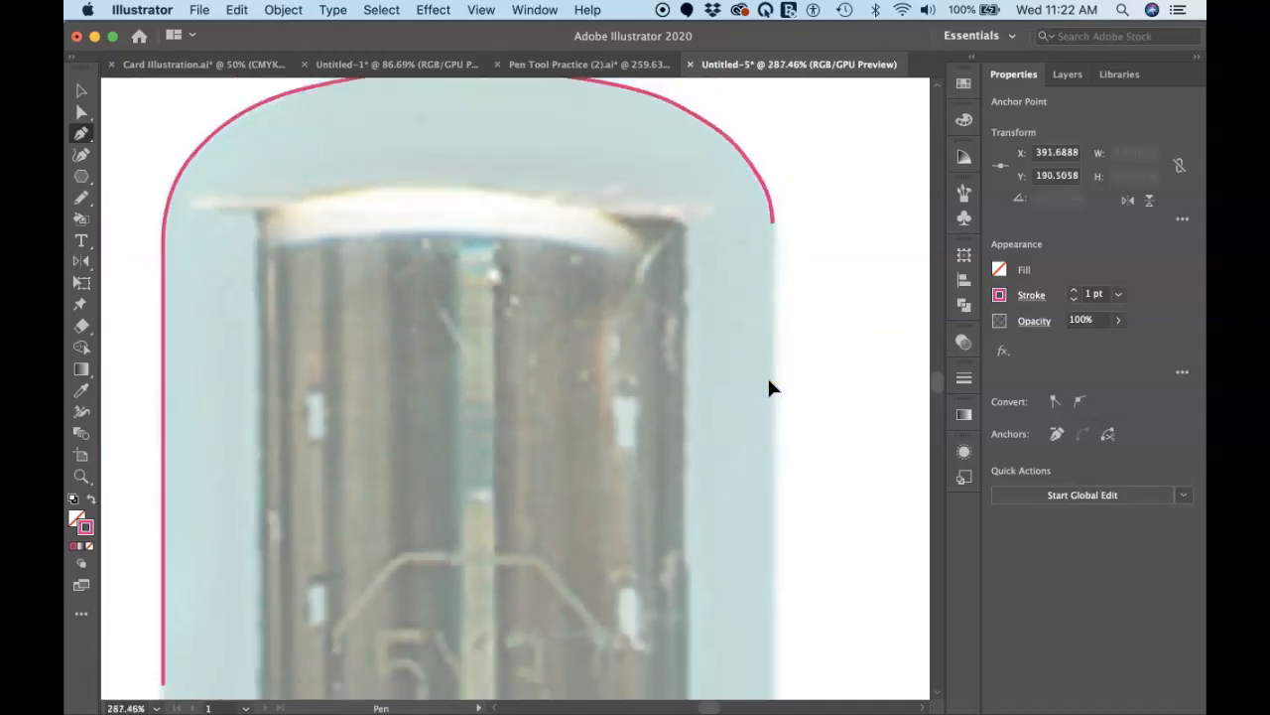
{"action": "key", "text": "super+minus"}
{"action": "scroll", "coordinate": [770, 387], "scroll_direction": "down", "scroll_amount": 3}
{"action": "scroll", "coordinate": [770, 387], "scroll_direction": "right", "scroll_amount": 2}
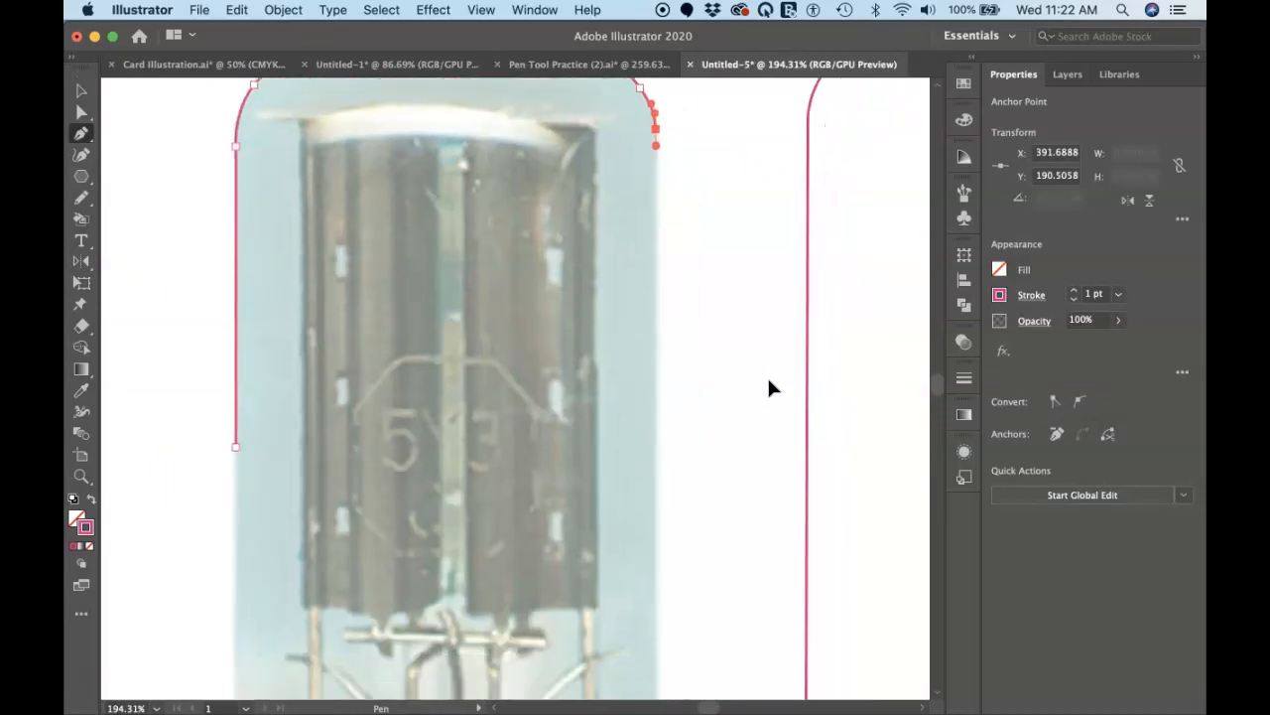
{"action": "scroll", "coordinate": [770, 387], "scroll_direction": "down", "scroll_amount": 2}
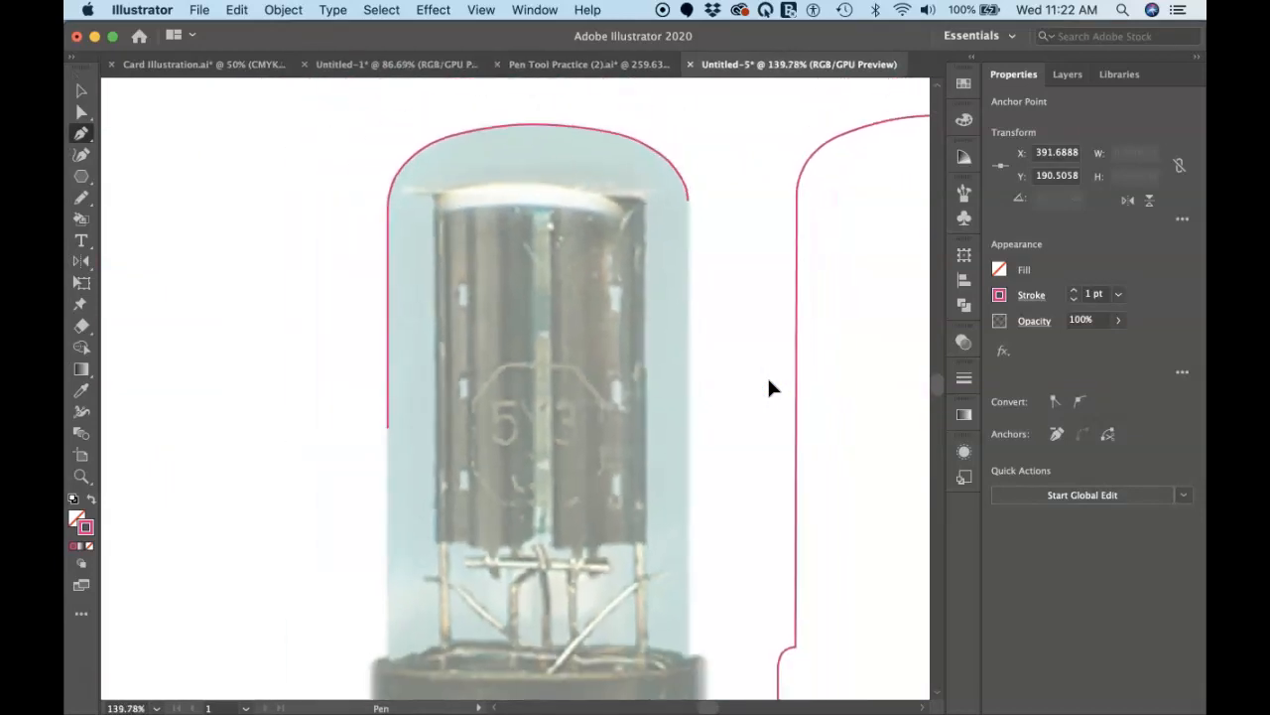
{"action": "scroll", "coordinate": [770, 387], "scroll_direction": "right", "scroll_amount": 2}
{"action": "scroll", "coordinate": [770, 387], "scroll_direction": "down", "scroll_amount": 1}
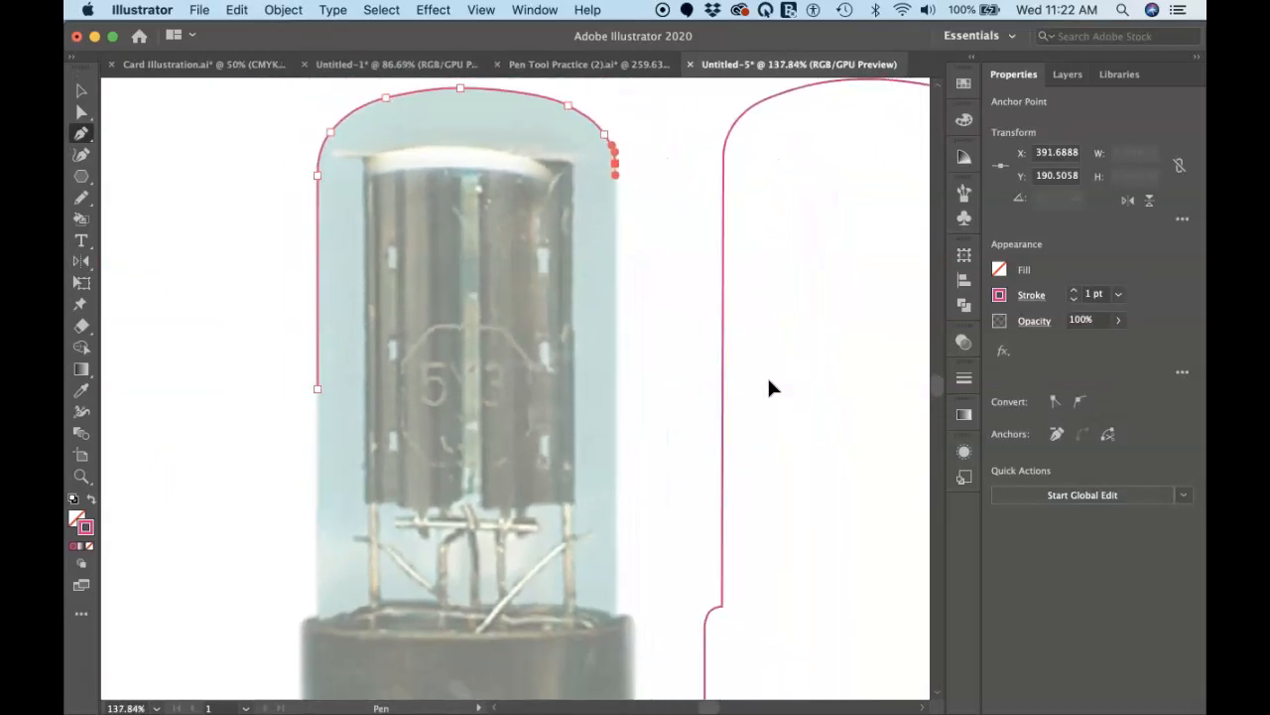
{"action": "left_click", "coordinate": [616, 612]}
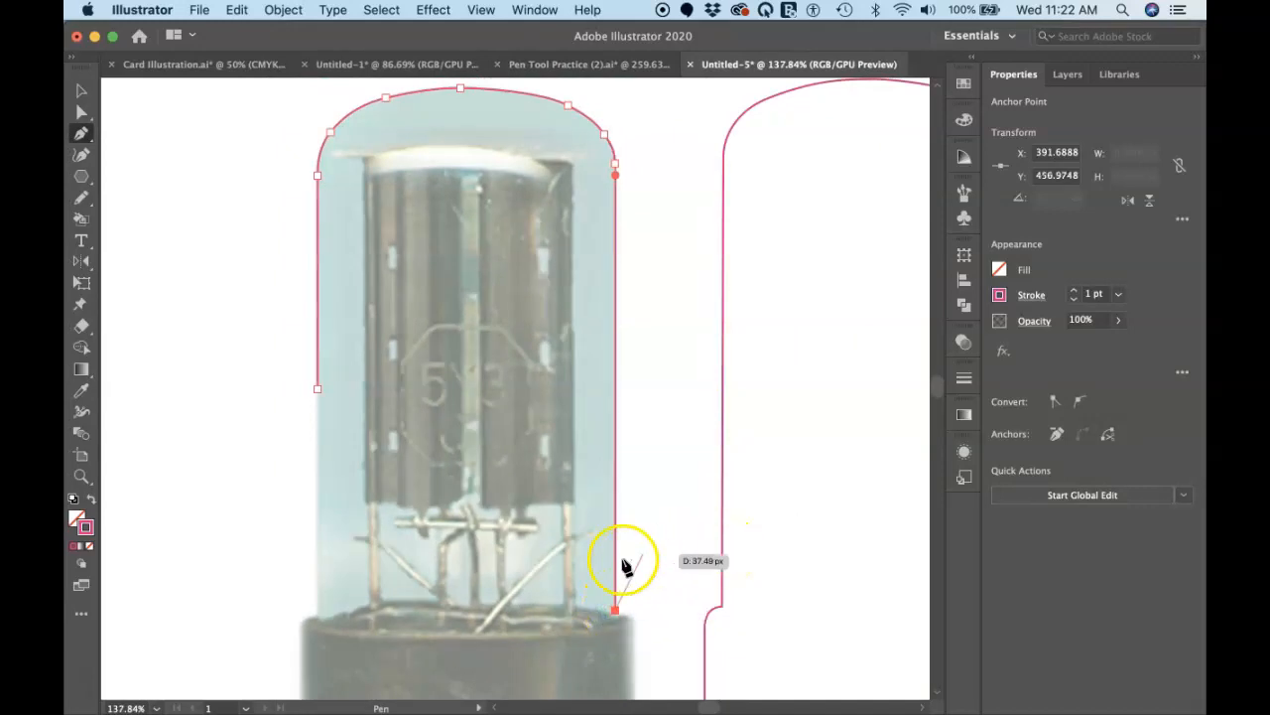
Step: Lower the outline's end anchor to where the glass meets the base rim, at about X 391.8, Y 460.2 px
{"action": "scroll", "coordinate": [626, 570], "scroll_direction": "up", "scroll_amount": 3}
{"action": "scroll", "coordinate": [626, 572], "scroll_direction": "right", "scroll_amount": 2}
{"action": "scroll", "coordinate": [626, 572], "scroll_direction": "down", "scroll_amount": 1}
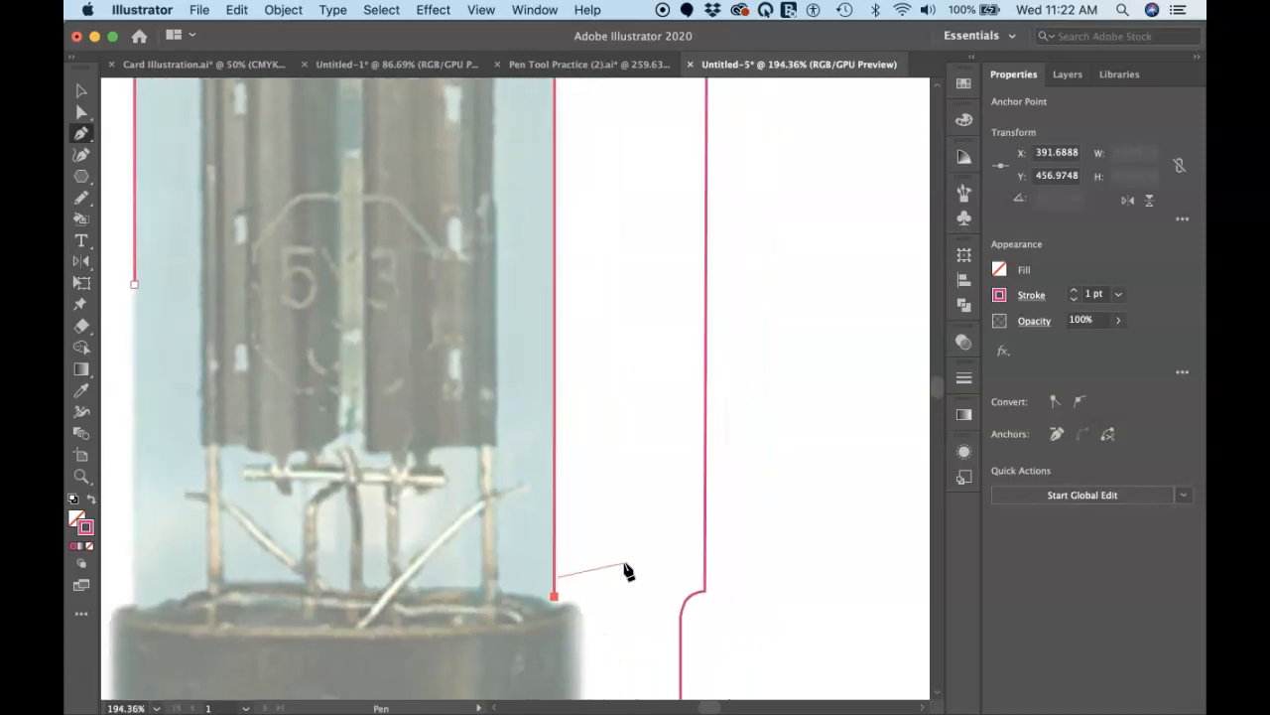
{"action": "scroll", "coordinate": [561, 611], "scroll_direction": "up", "scroll_amount": 2}
{"action": "scroll", "coordinate": [563, 609], "scroll_direction": "up", "scroll_amount": 3}
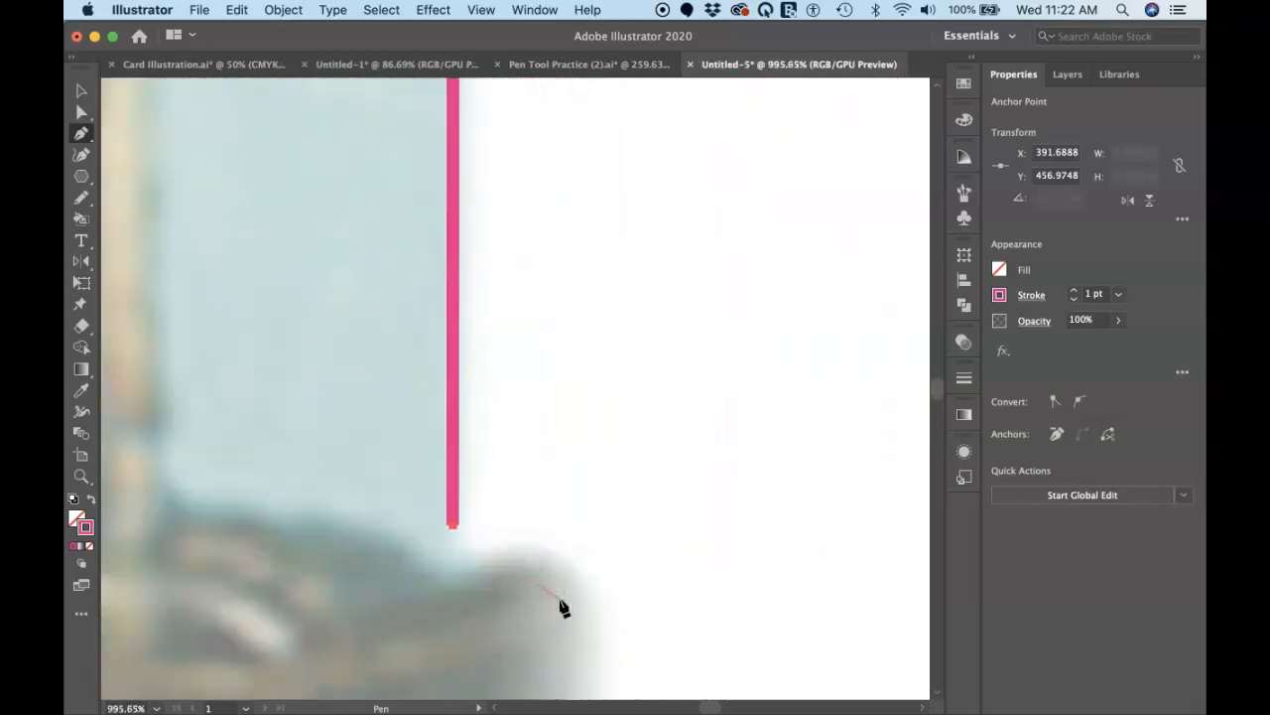
{"action": "scroll", "coordinate": [561, 605], "scroll_direction": "down", "scroll_amount": 5}
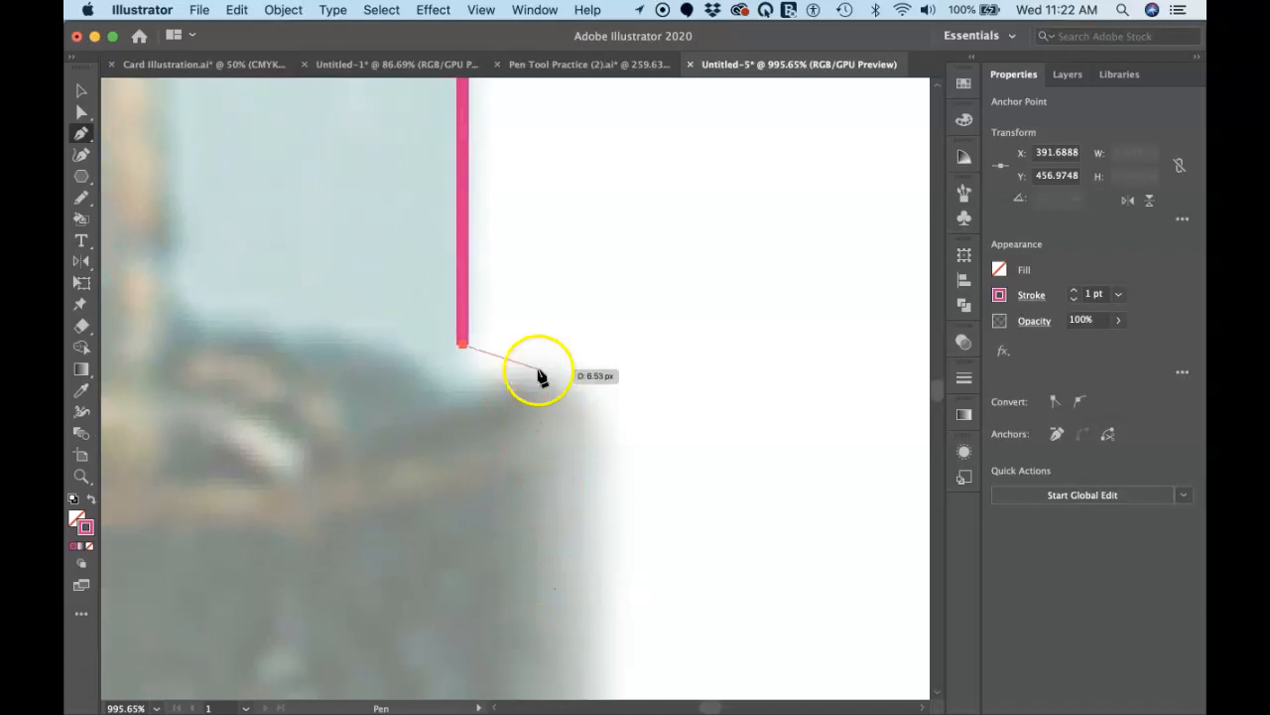
{"action": "key", "text": "super"}
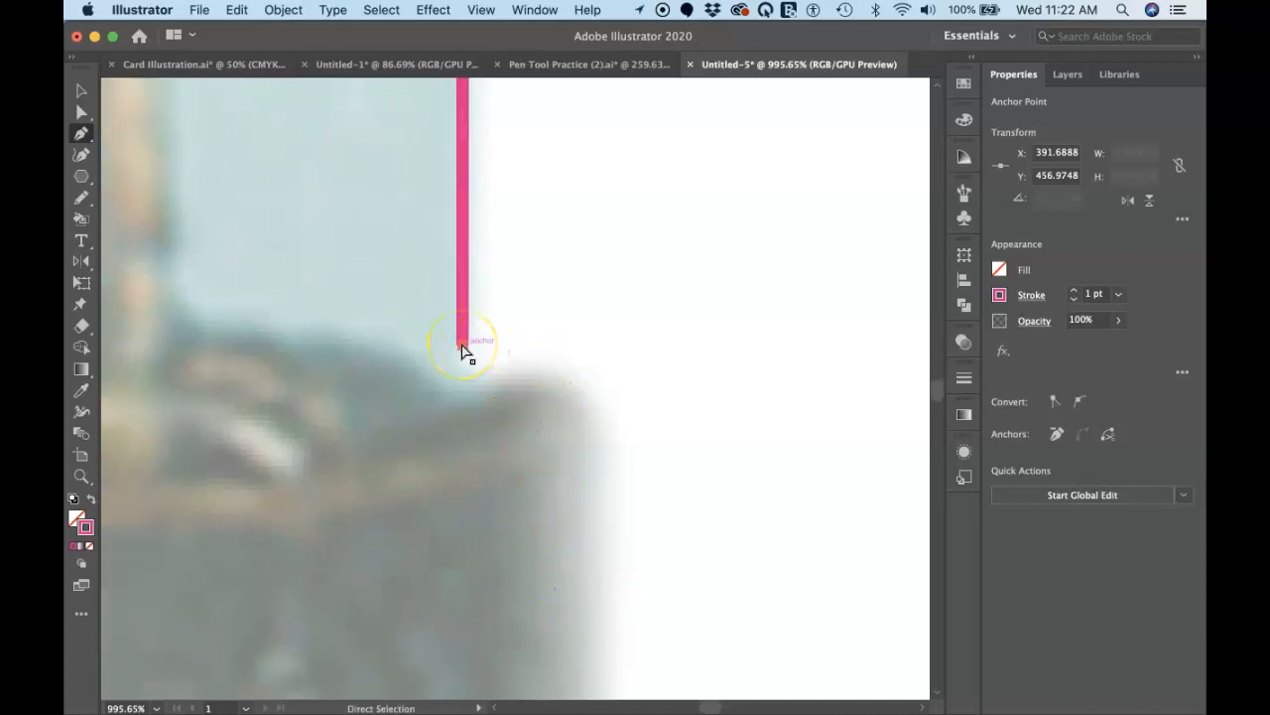
{"action": "left_click_drag", "start_coordinate": [463, 345], "coordinate": [463, 370]}
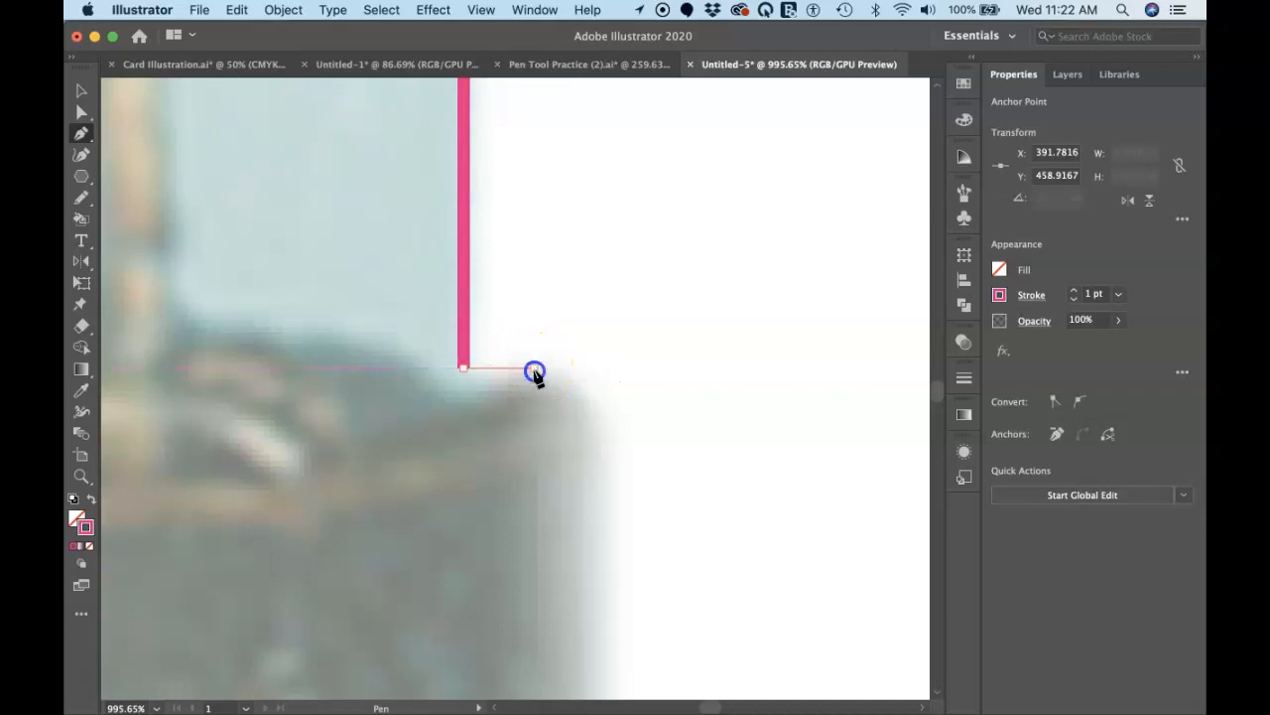
{"action": "left_click", "coordinate": [534, 372]}
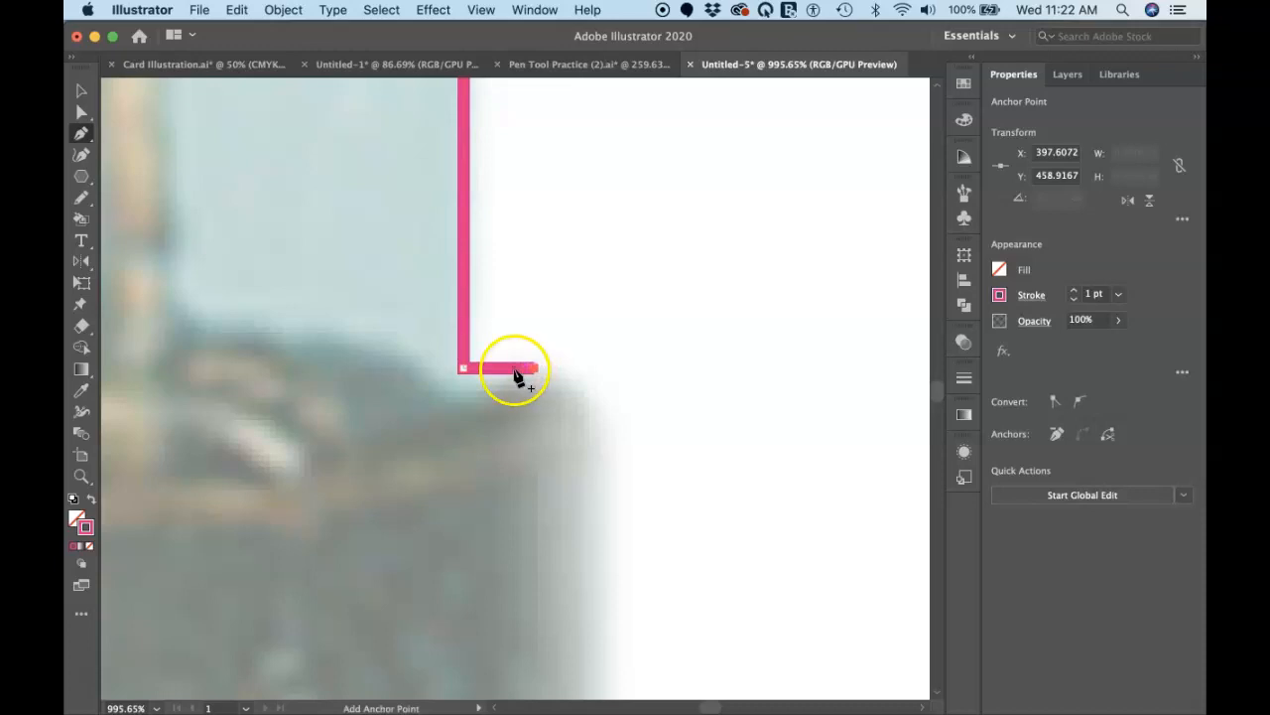
{"action": "key", "text": "super+z"}
{"action": "left_click_drag", "start_coordinate": [464, 369], "coordinate": [466, 385]}
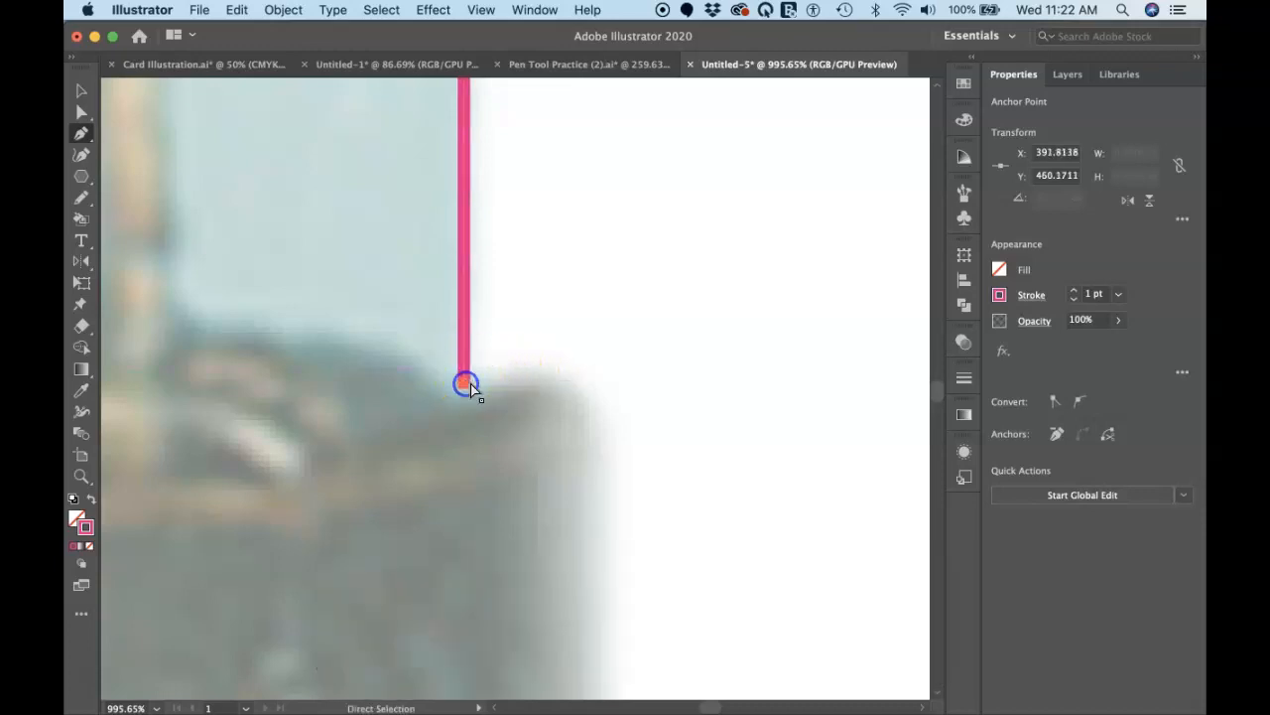
Step: Trace the base's upper-right corner with a short rising segment and two smooth anchors curving down onto its side
{"action": "left_click", "coordinate": [520, 371]}
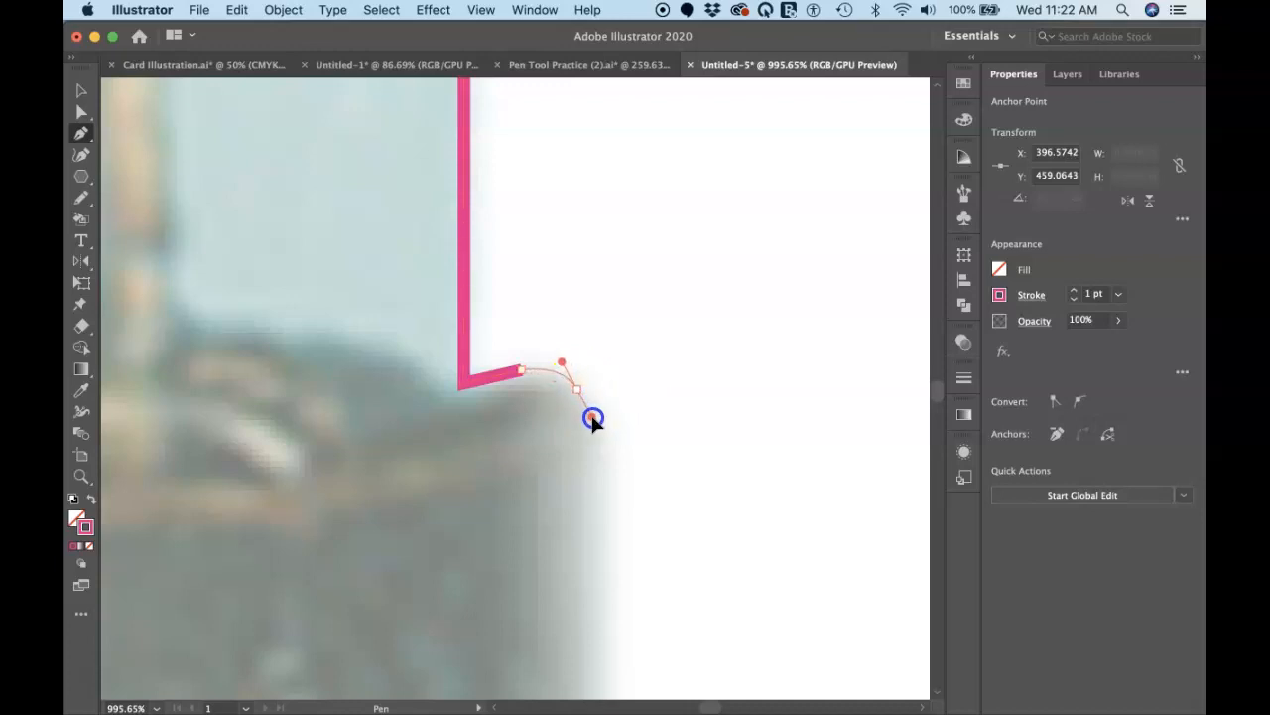
{"action": "left_click_drag", "start_coordinate": [593, 421], "coordinate": [592, 420]}
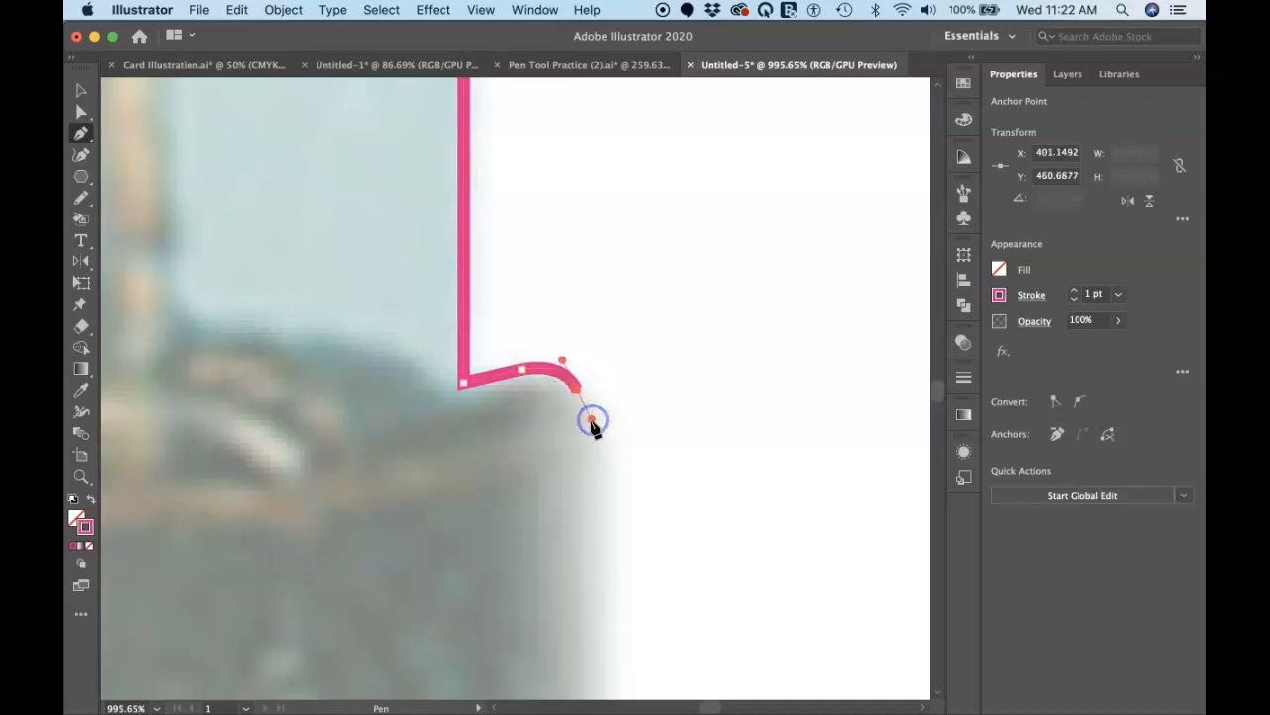
{"action": "left_click", "coordinate": [586, 455]}
{"action": "left_click", "coordinate": [586, 474]}
{"action": "left_click_drag", "start_coordinate": [585, 469], "coordinate": [585, 471]}
Step: Refine the base's upper-right corner by adjusting its handles and lowering the rim anchor slightly, and resume the path from its lower endpoint
{"action": "scroll", "coordinate": [616, 456], "scroll_direction": "down", "scroll_amount": 5}
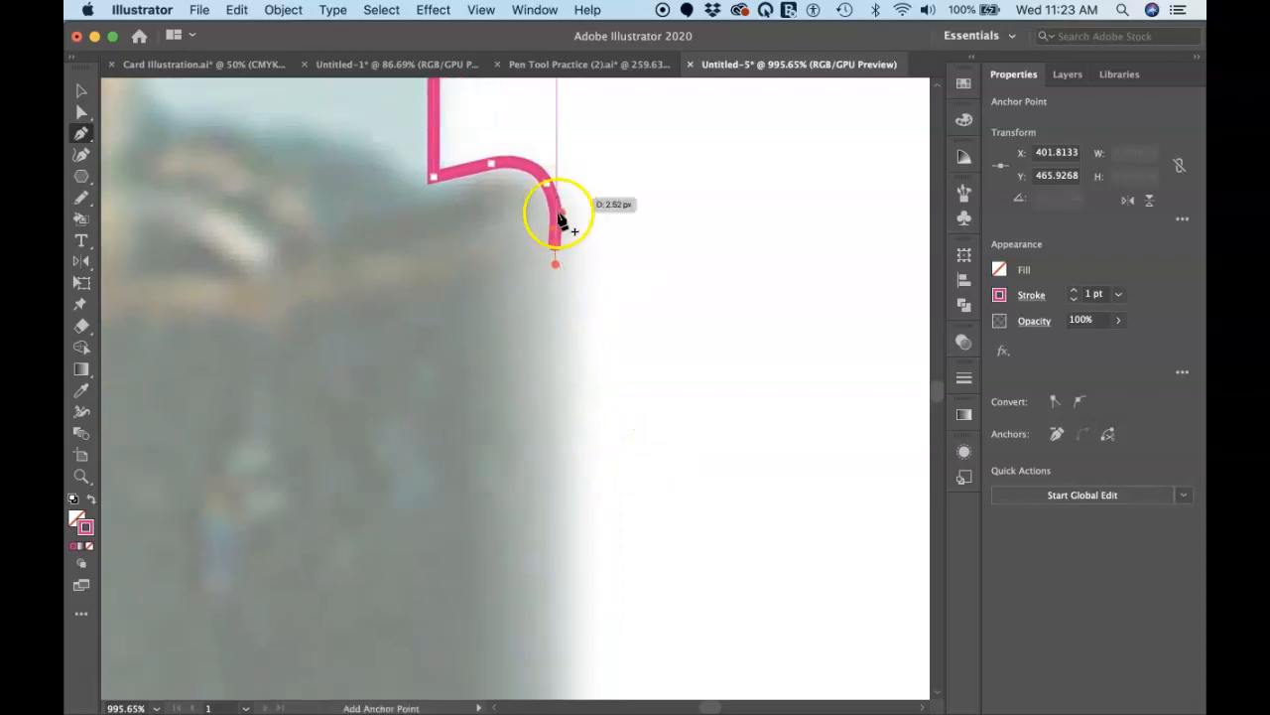
{"action": "left_click_drag", "start_coordinate": [560, 214], "coordinate": [561, 210]}
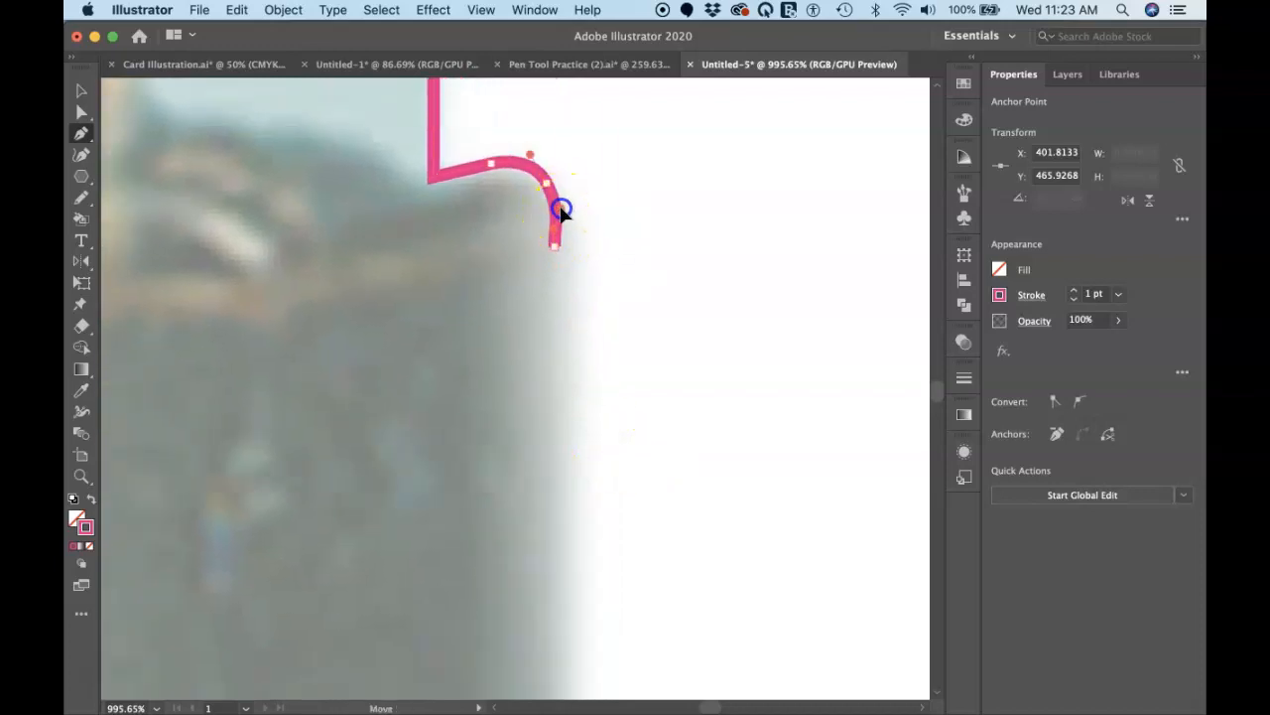
{"action": "left_click", "coordinate": [490, 162]}
{"action": "left_click_drag", "start_coordinate": [493, 167], "coordinate": [531, 166]}
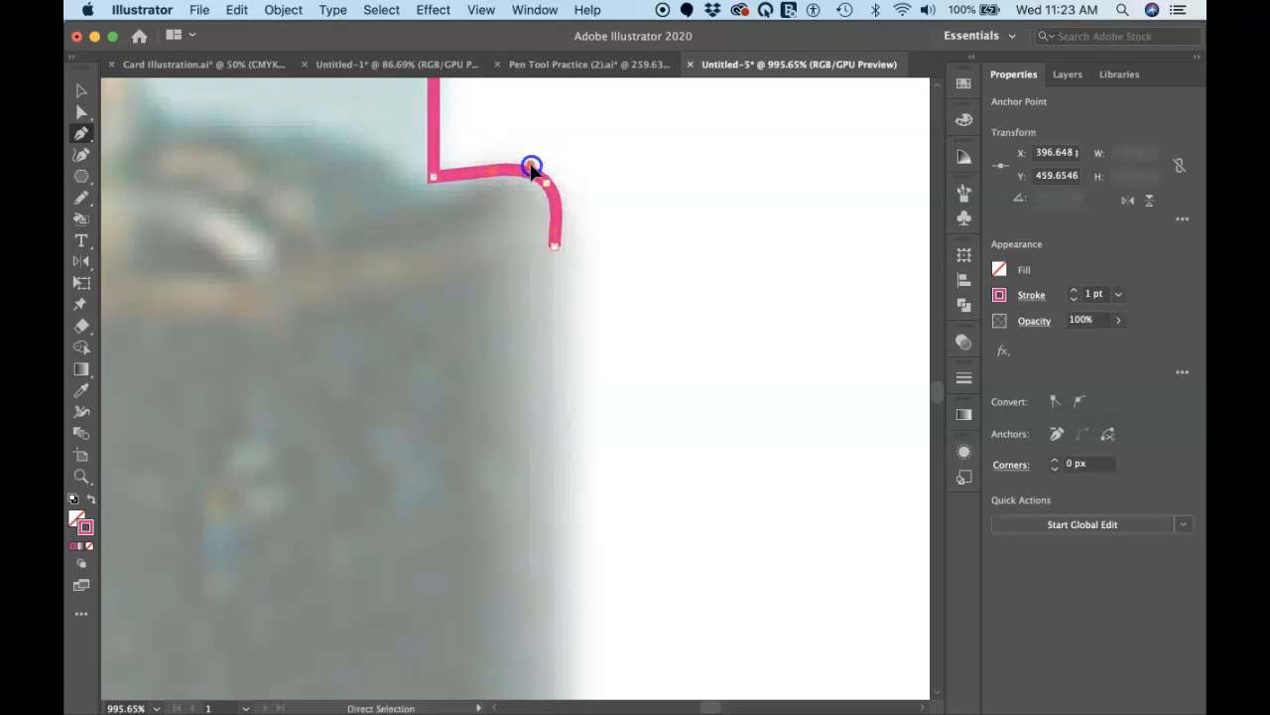
{"action": "left_click", "coordinate": [555, 246]}
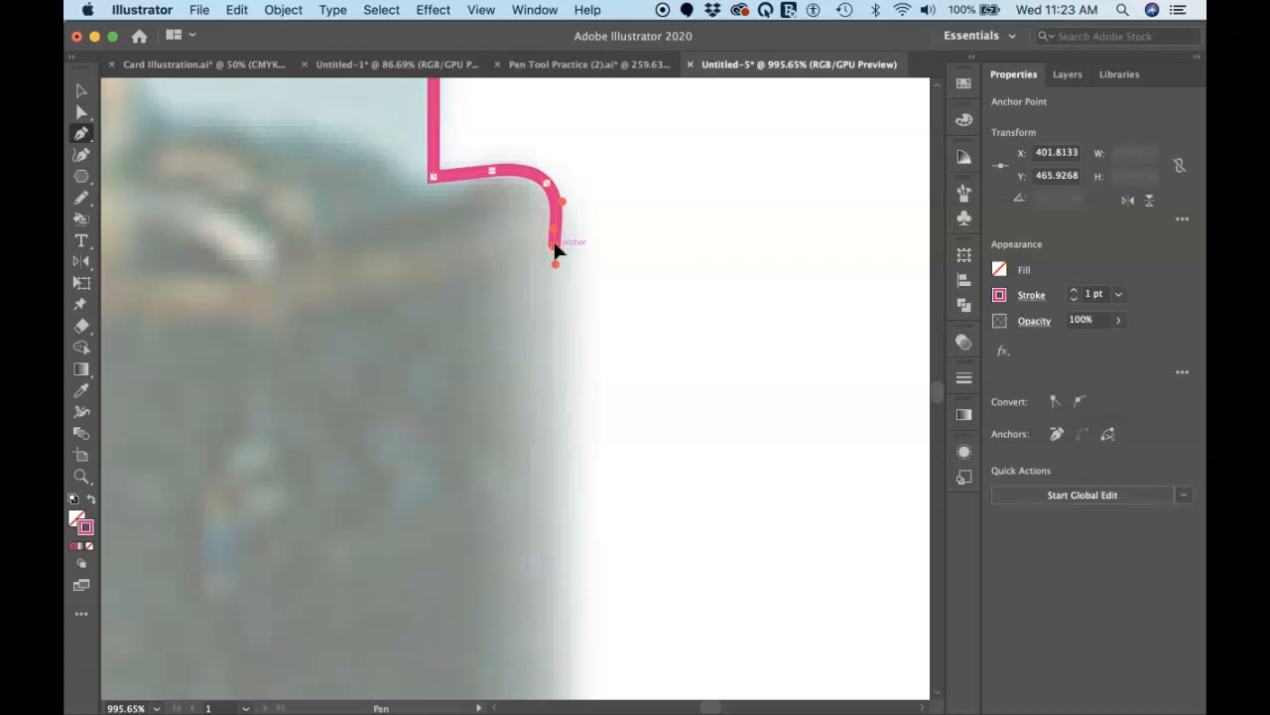
{"action": "mouse_move", "coordinate": [555, 251]}
{"action": "left_mouse_down"}
{"action": "mouse_move", "coordinate": [607, 263]}
{"action": "mouse_move", "coordinate": [568, 261]}
{"action": "left_mouse_up"}
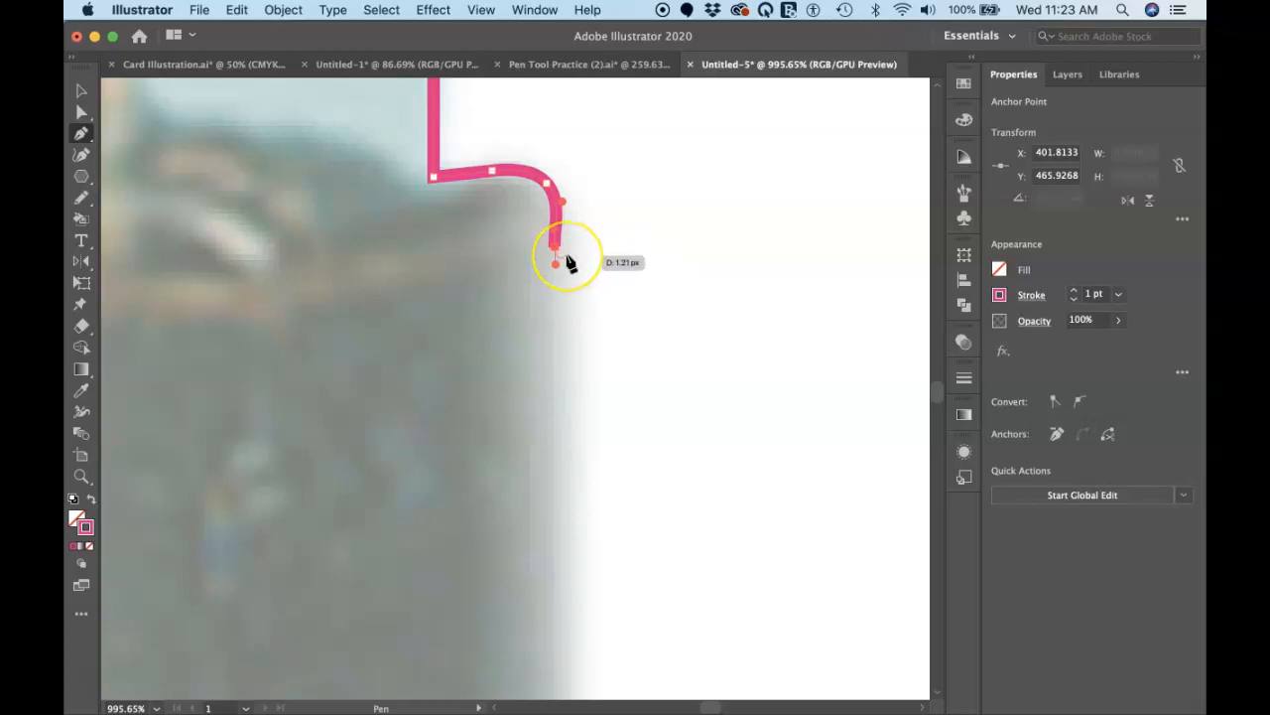
Step: Draw a straight vertical segment about 129 px long down the base's right side
{"action": "scroll", "coordinate": [569, 263], "scroll_direction": "down", "scroll_amount": 5}
{"action": "scroll", "coordinate": [569, 263], "scroll_direction": "down", "scroll_amount": 3}
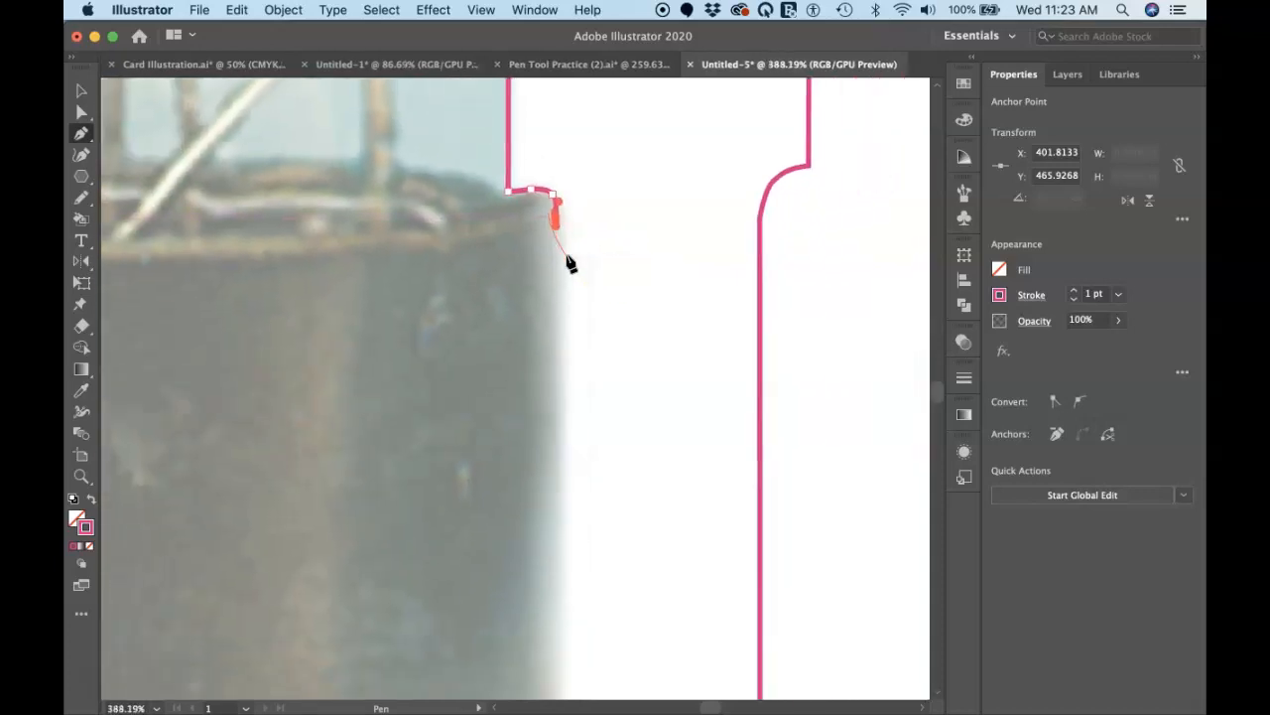
{"action": "scroll", "coordinate": [569, 263], "scroll_direction": "down", "scroll_amount": 3}
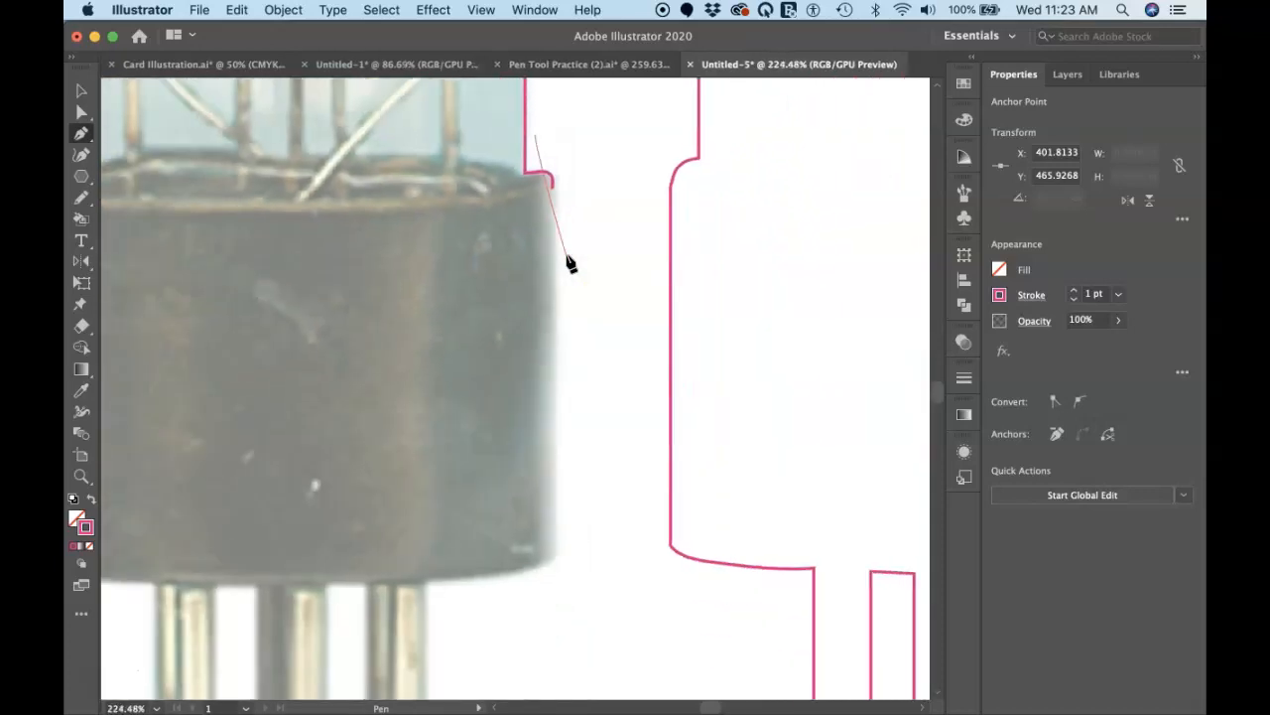
{"action": "left_click", "coordinate": [555, 542]}
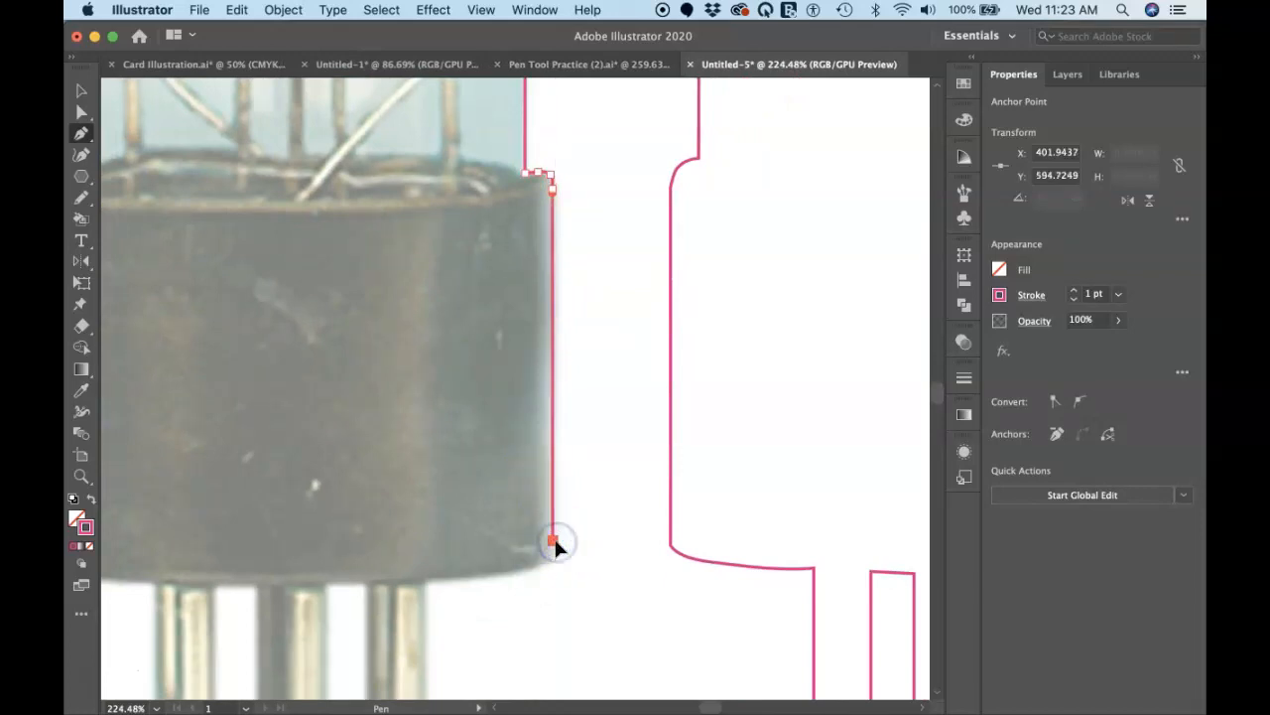
Step: Move the end anchor down to the base's lower-right corner, at about X 402.3, Y 598.2 px, and resume the Pen path from it
{"action": "scroll", "coordinate": [386, 594], "scroll_direction": "up", "scroll_amount": 10}
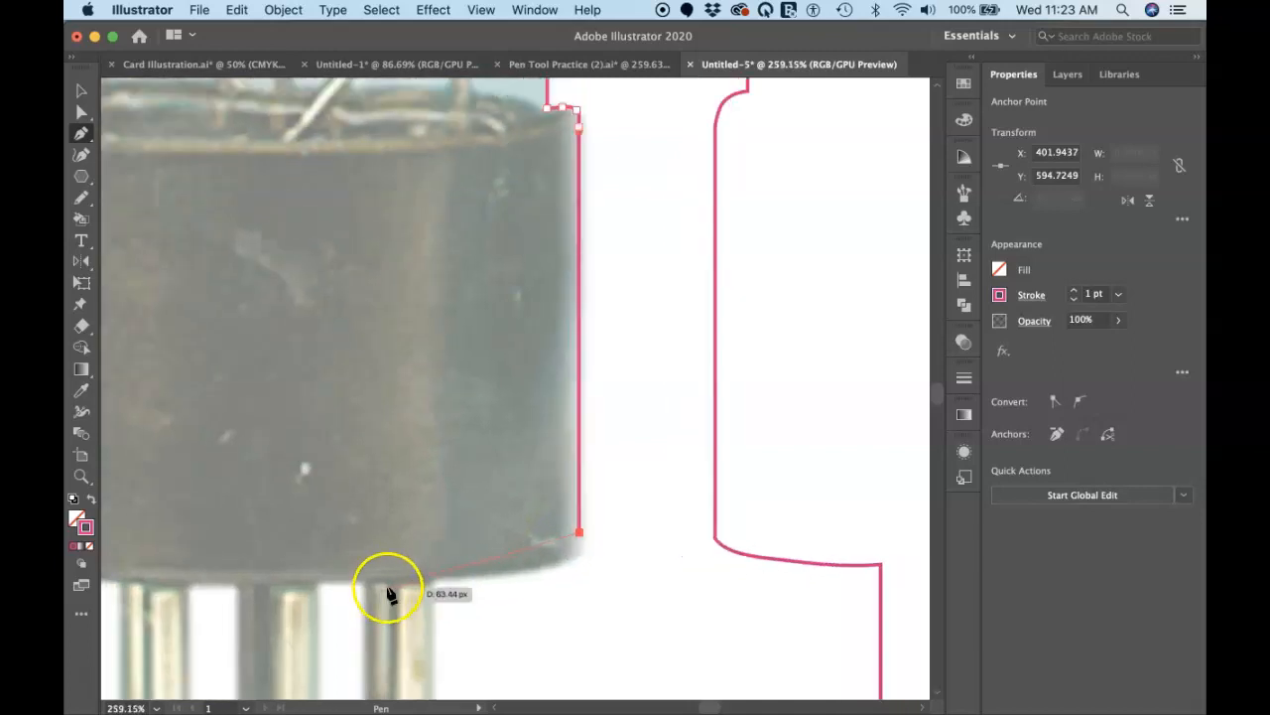
{"action": "scroll", "coordinate": [388, 595], "scroll_direction": "down", "scroll_amount": 5}
{"action": "scroll", "coordinate": [388, 595], "scroll_direction": "right", "scroll_amount": 5}
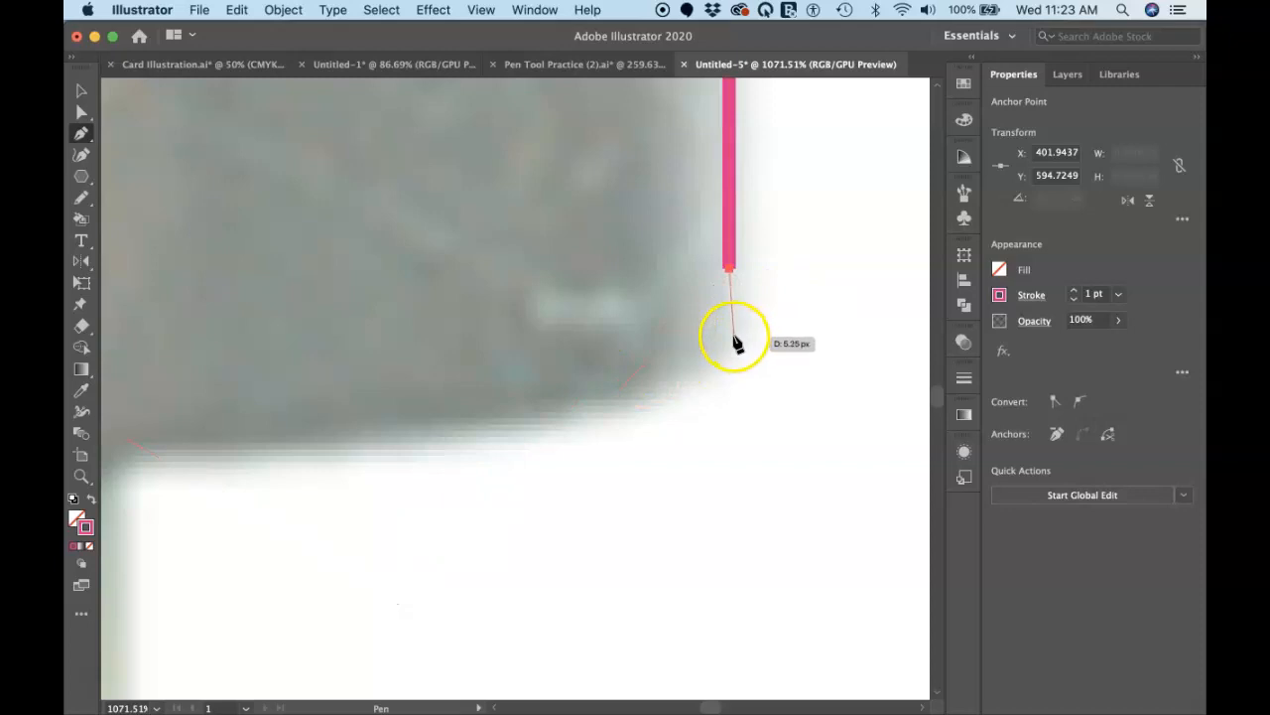
{"action": "key", "text": "super+x"}
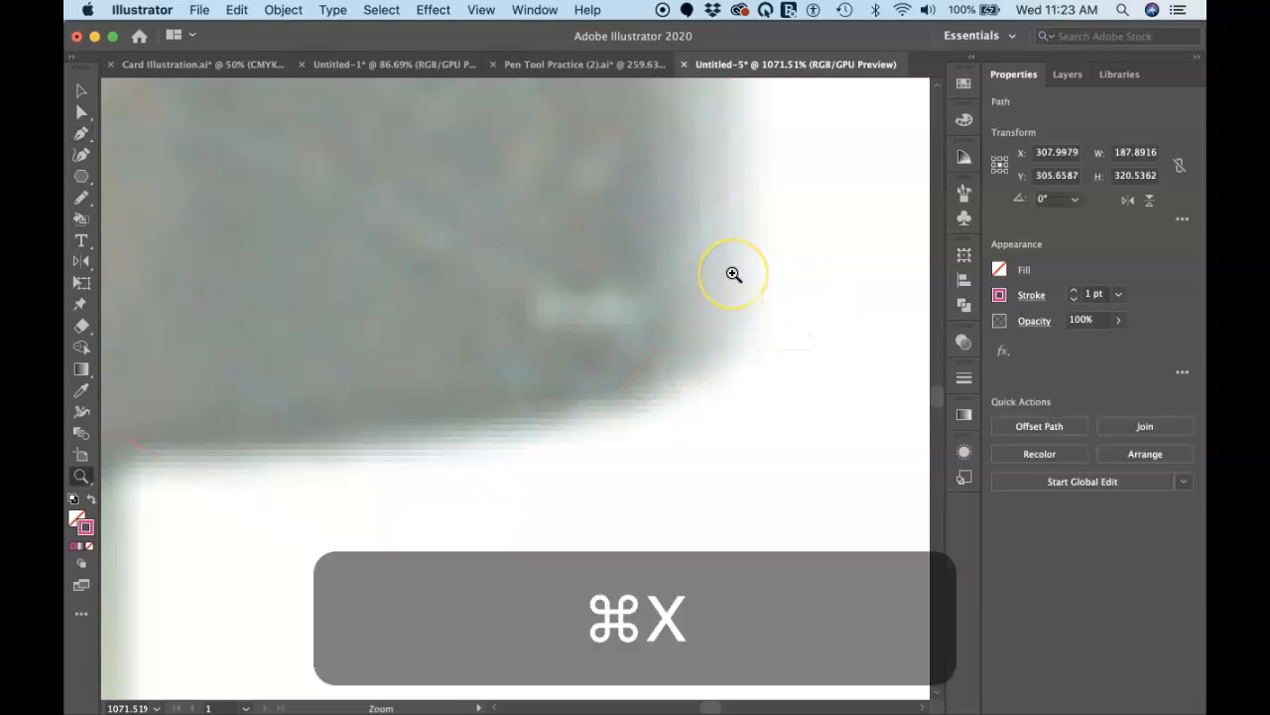
{"action": "key", "text": "super+z"}
{"action": "left_click_drag", "start_coordinate": [731, 270], "coordinate": [734, 318]}
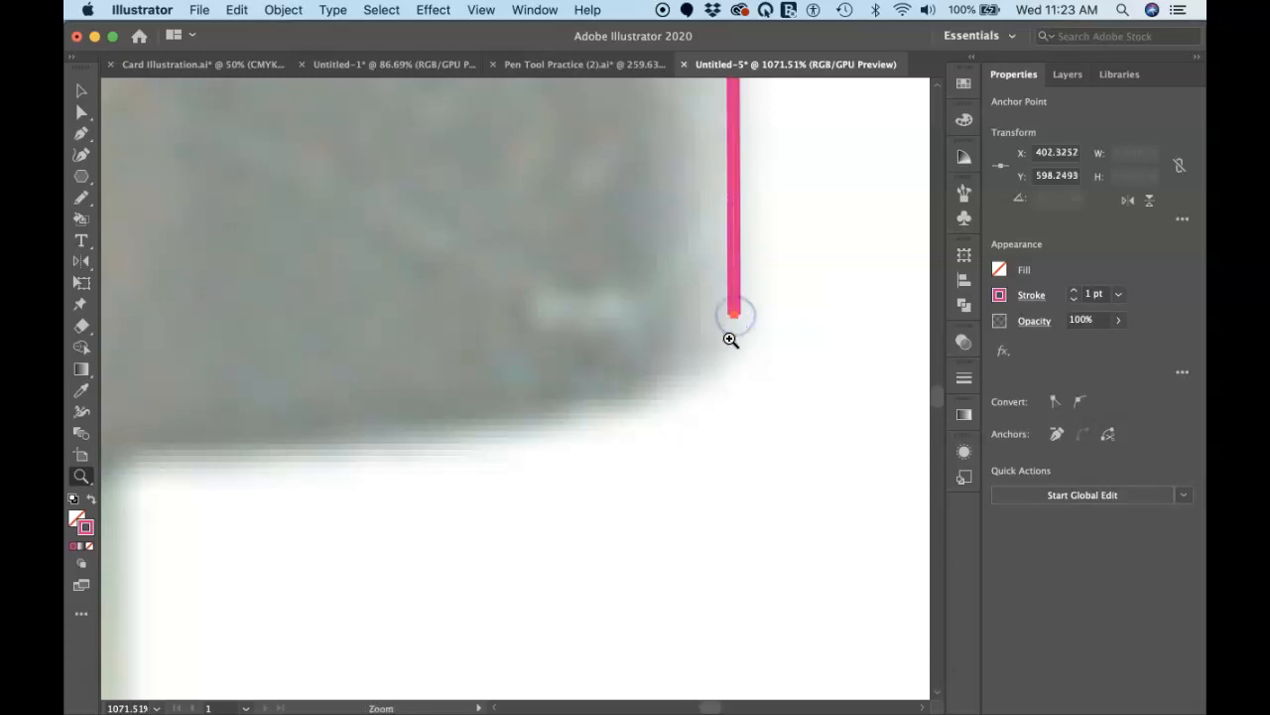
{"action": "key", "text": "p"}
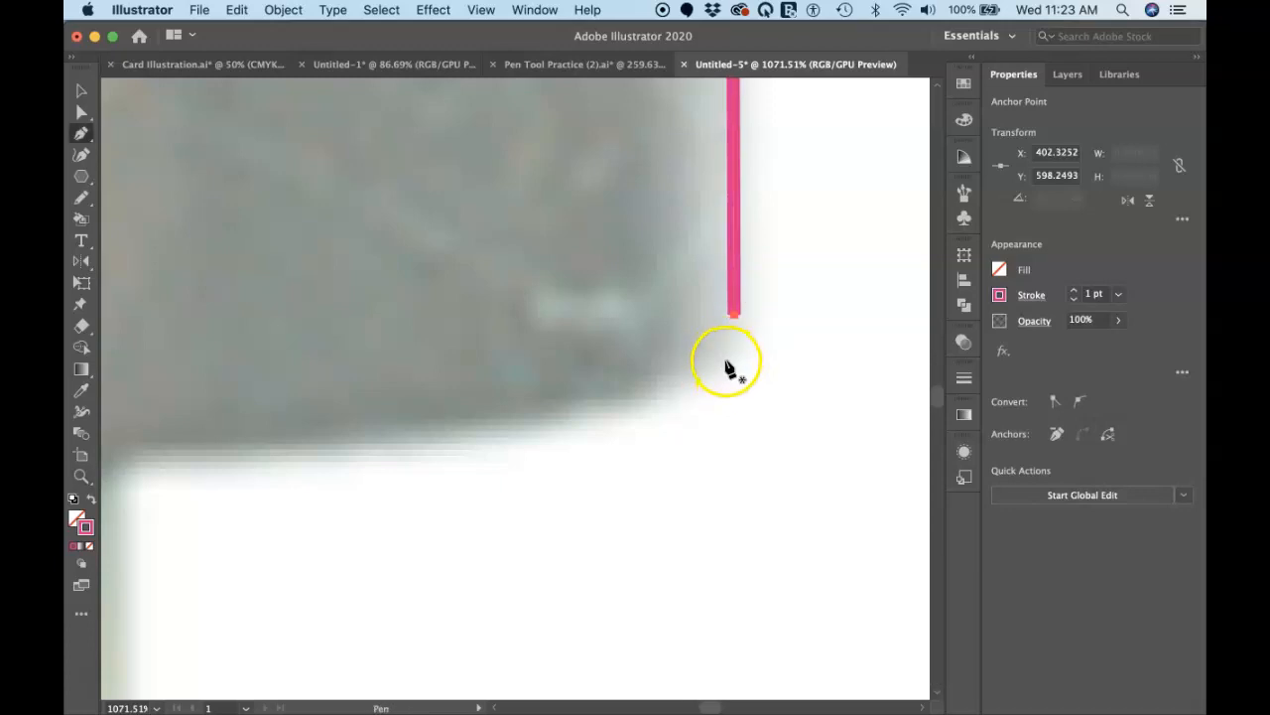
{"action": "left_click", "coordinate": [733, 315]}
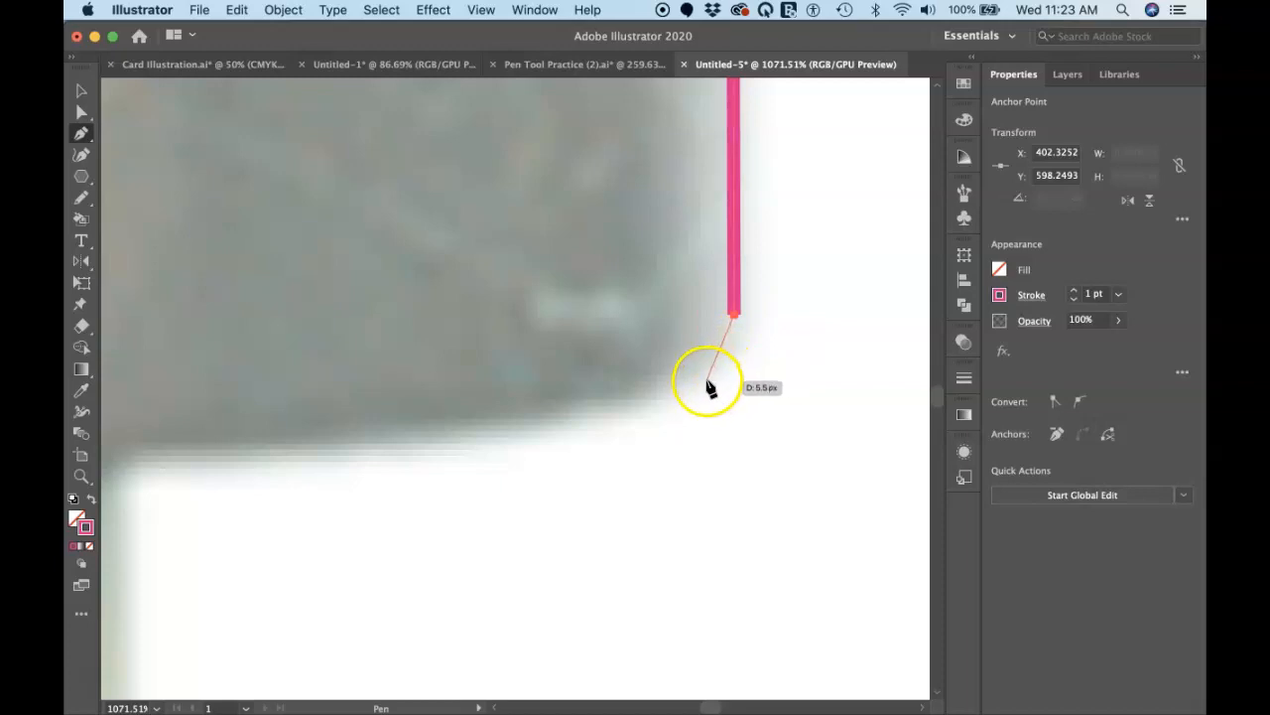
Step: Trace the base's lower-right corner and underside with smooth curves up to the right pin, then adjust the underside handle to fit the edge
{"action": "left_click_drag", "start_coordinate": [704, 378], "coordinate": [664, 406]}
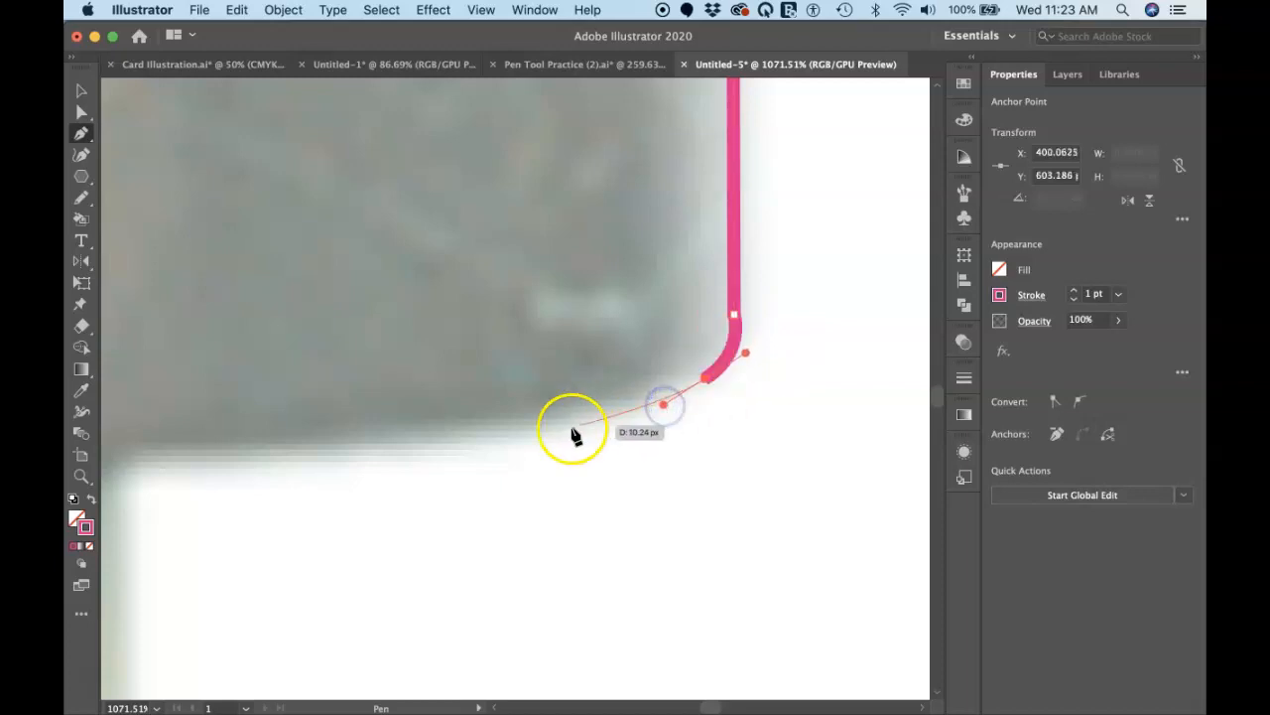
{"action": "left_click_drag", "start_coordinate": [515, 429], "coordinate": [292, 391]}
{"action": "scroll", "coordinate": [451, 422], "scroll_direction": "left", "scroll_amount": 10}
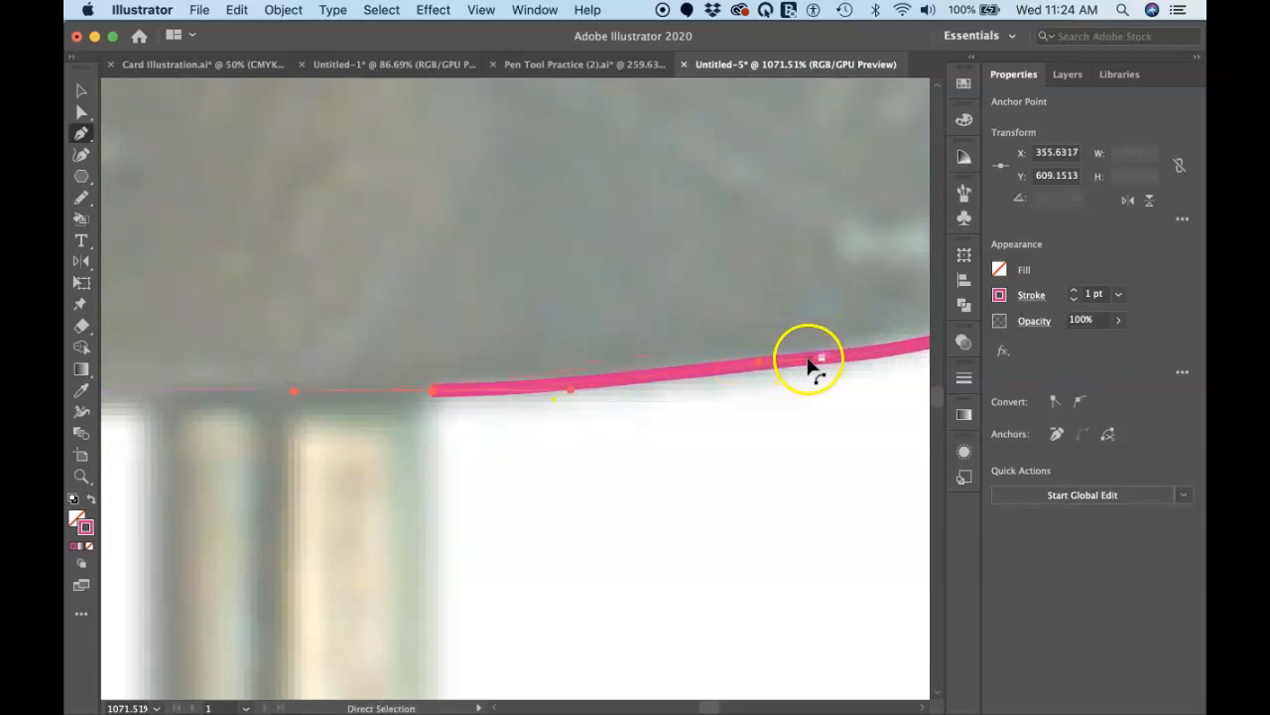
{"action": "left_click", "coordinate": [758, 374]}
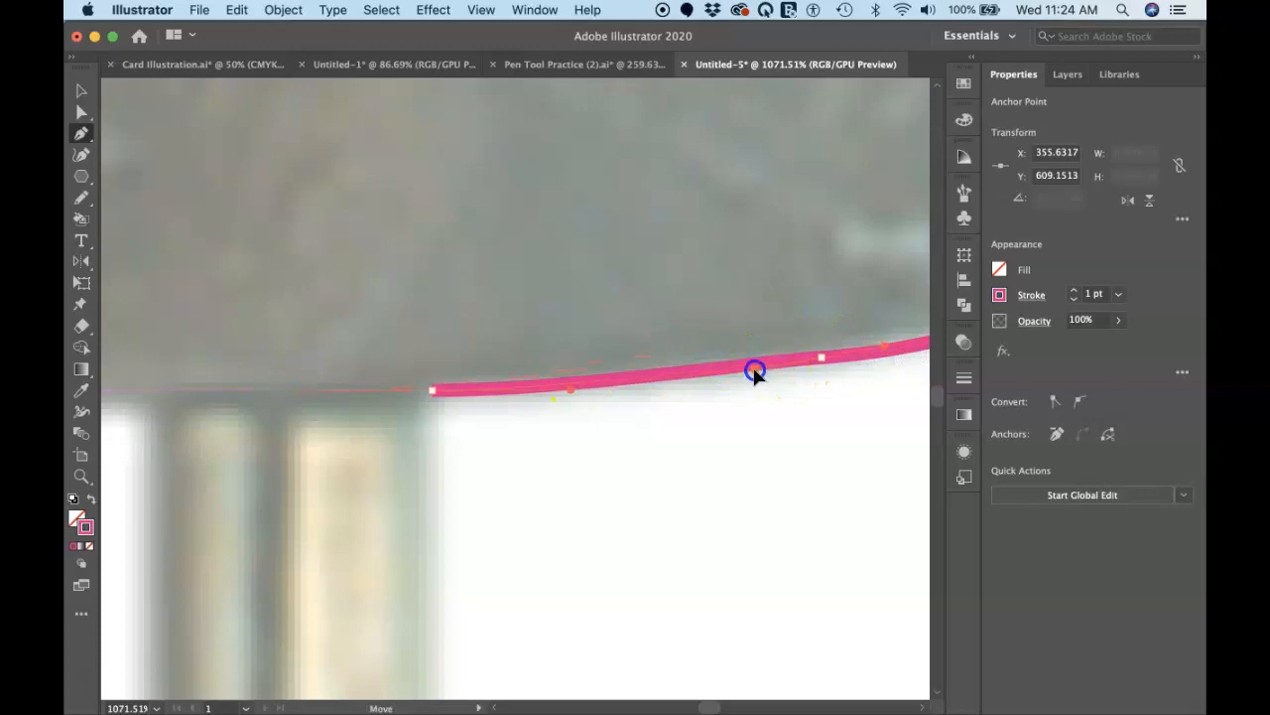
{"action": "left_click_drag", "start_coordinate": [750, 372], "coordinate": [750, 372]}
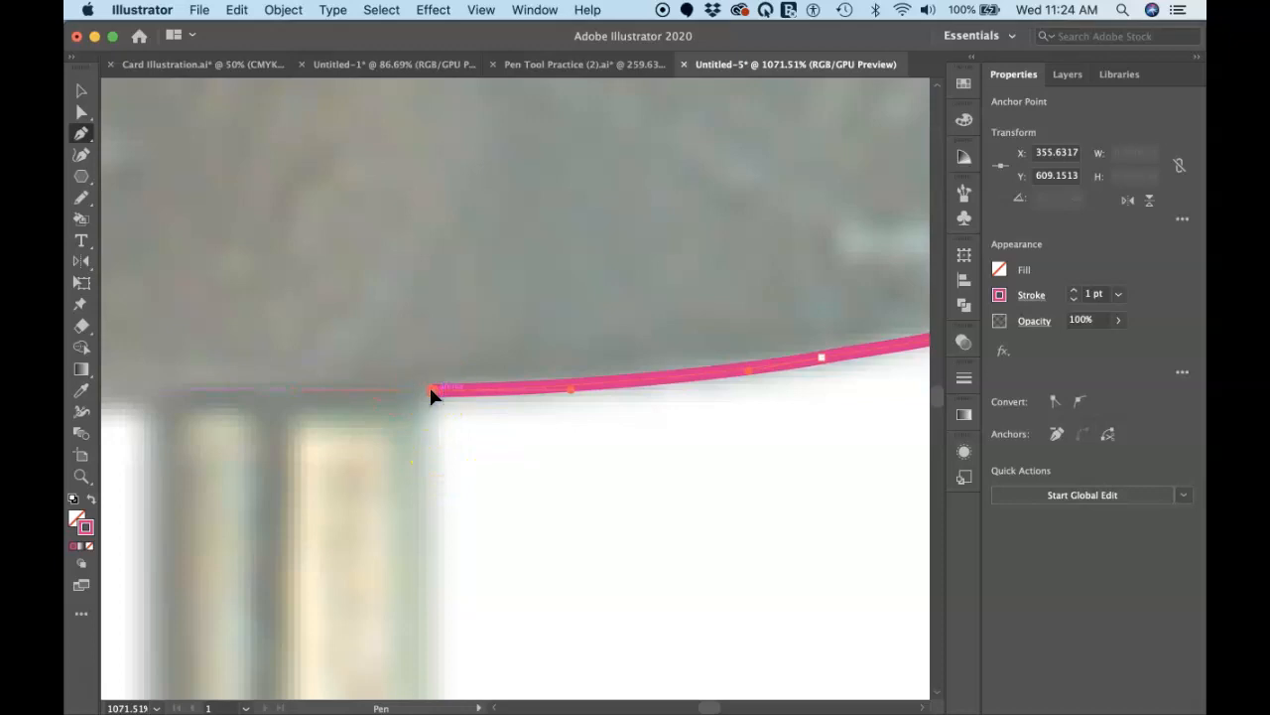
Step: Trace the right pin with straight segments, about 22 px wide and 54 px long, and bridge the gap to the middle pin
{"action": "scroll", "coordinate": [430, 392], "scroll_direction": "down", "scroll_amount": 5}
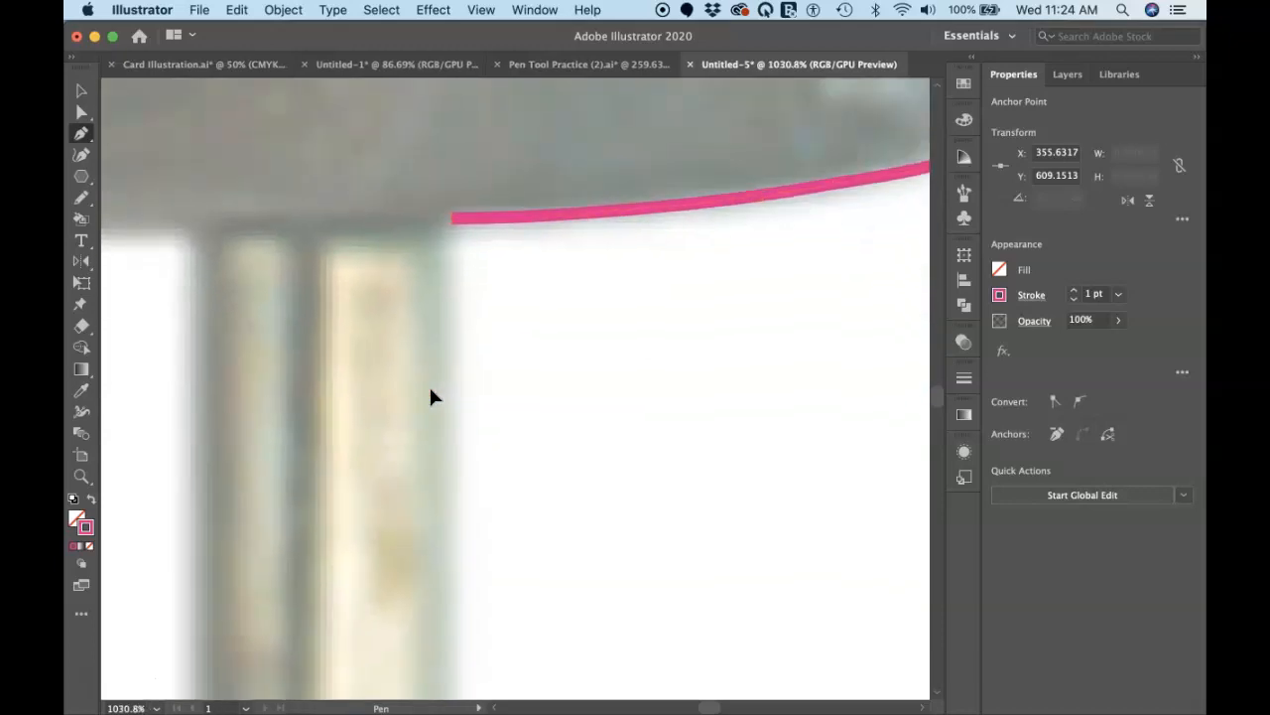
{"action": "scroll", "coordinate": [431, 392], "scroll_direction": "down", "scroll_amount": 3}
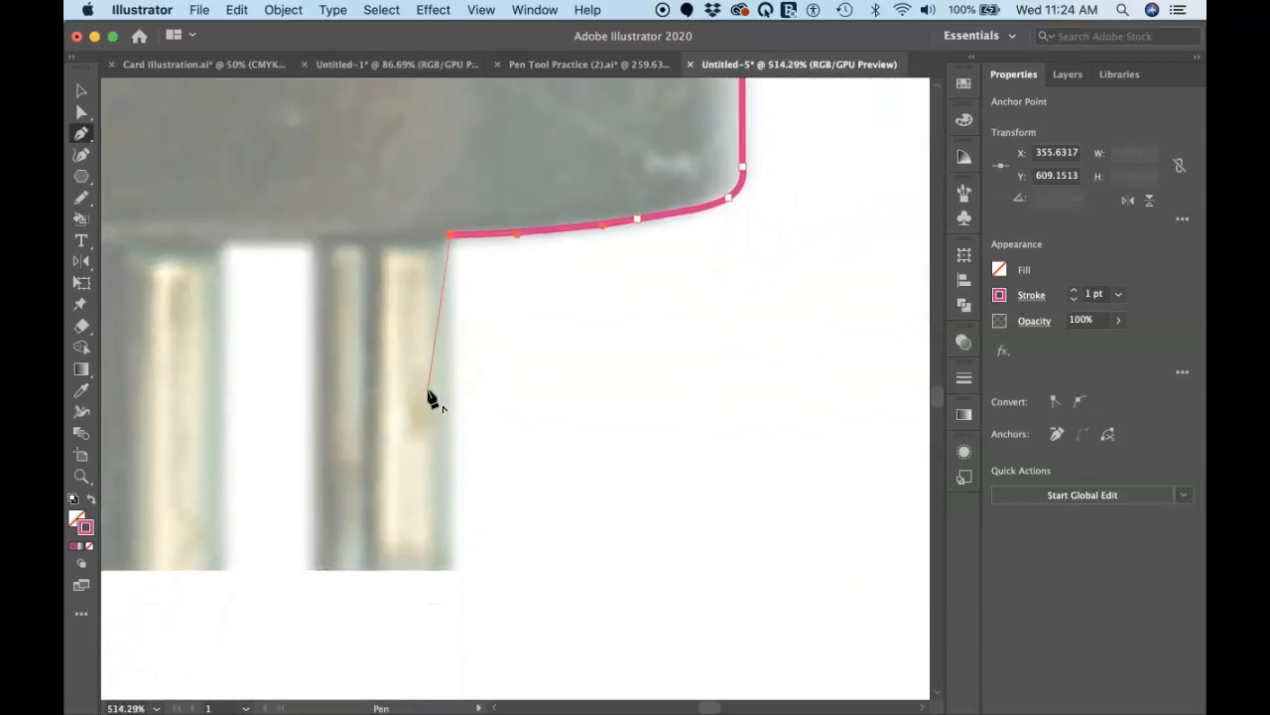
{"action": "left_click", "coordinate": [454, 566]}
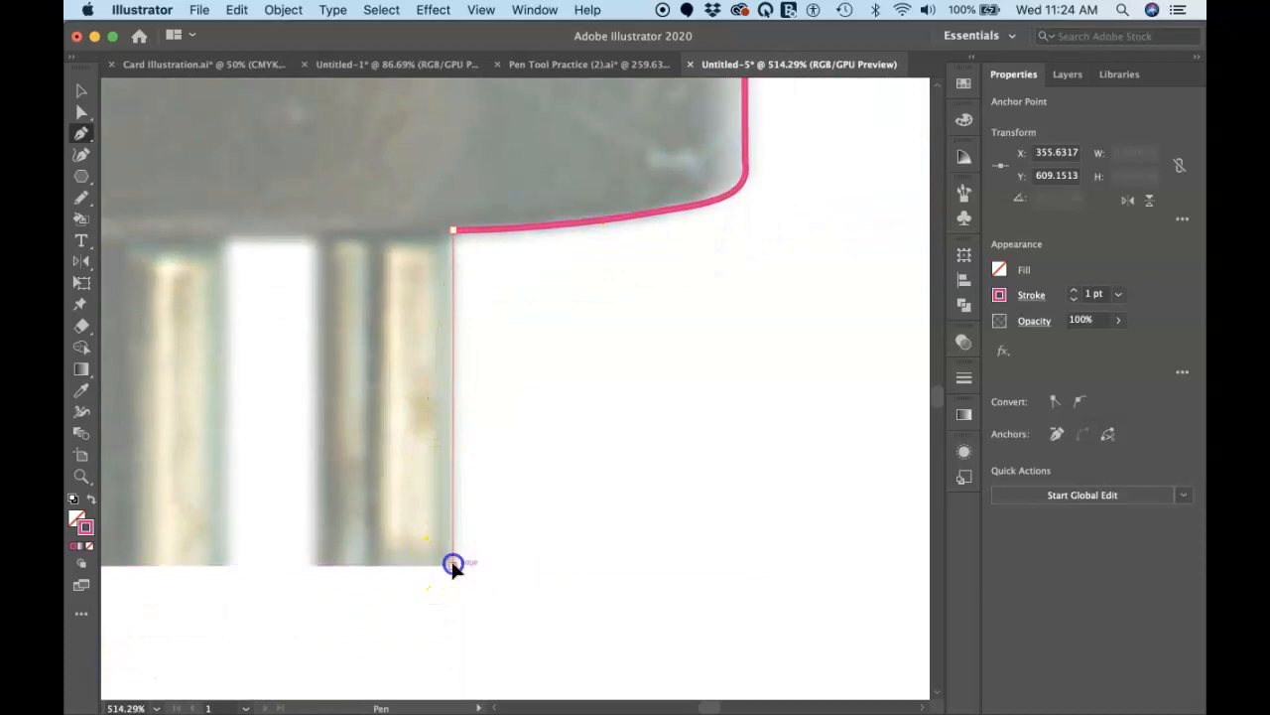
{"action": "left_click", "coordinate": [312, 567]}
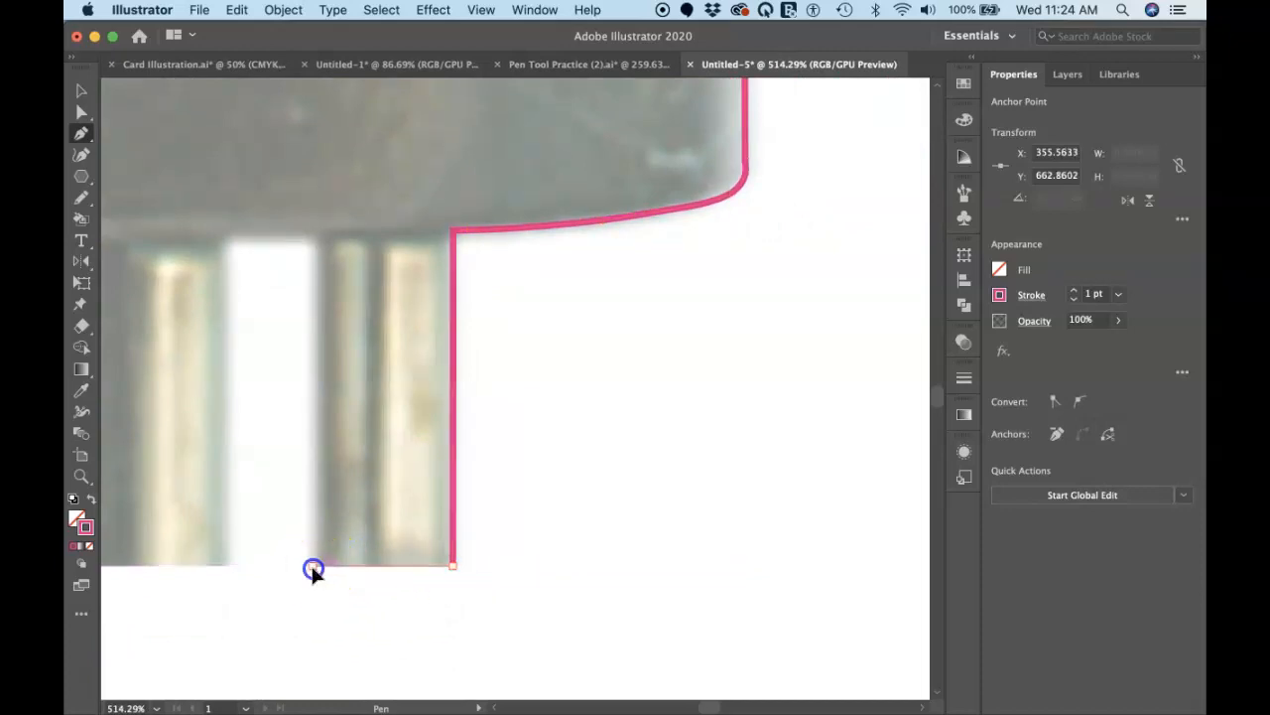
{"action": "left_click", "coordinate": [313, 243]}
{"action": "left_click", "coordinate": [226, 239]}
Step: Trace the middle pin with straight segments, about 26 px wide and 51 px long, and bridge the gap to the left pin
{"action": "left_click", "coordinate": [226, 567]}
{"action": "scroll", "coordinate": [226, 567], "scroll_direction": "left", "scroll_amount": 5}
{"action": "scroll", "coordinate": [226, 567], "scroll_direction": "down", "scroll_amount": 2}
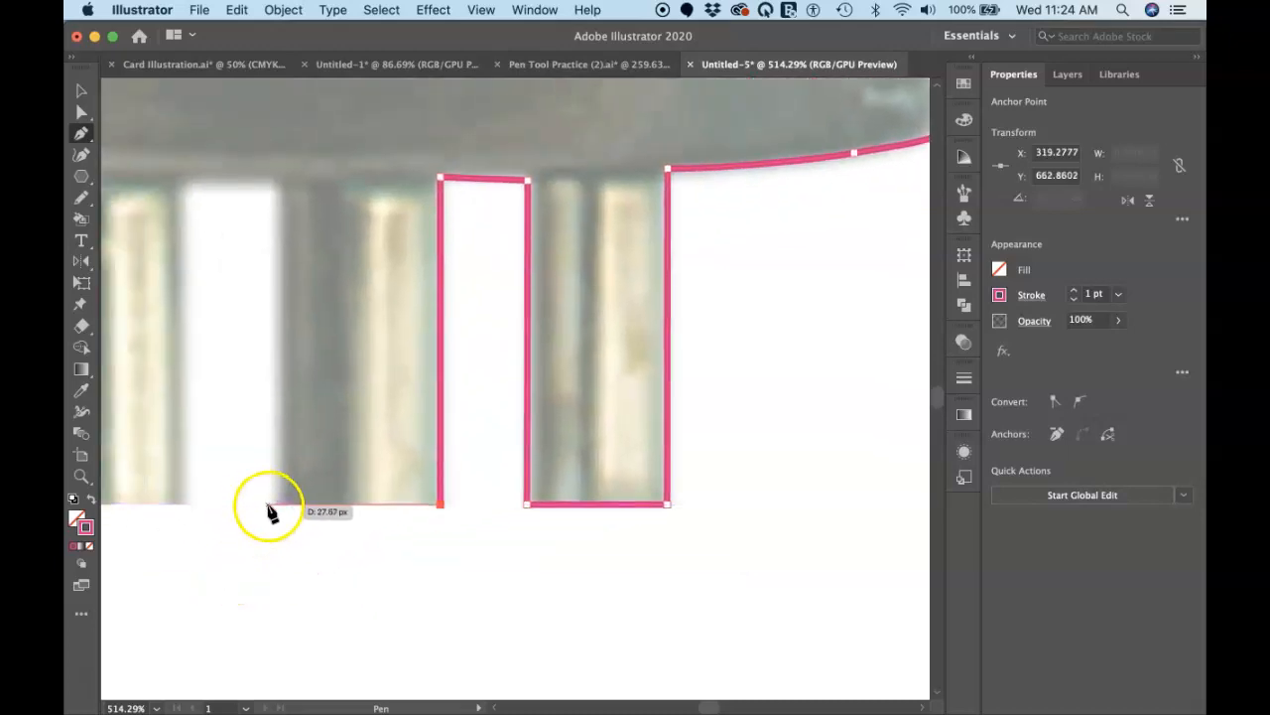
{"action": "left_click", "coordinate": [275, 506]}
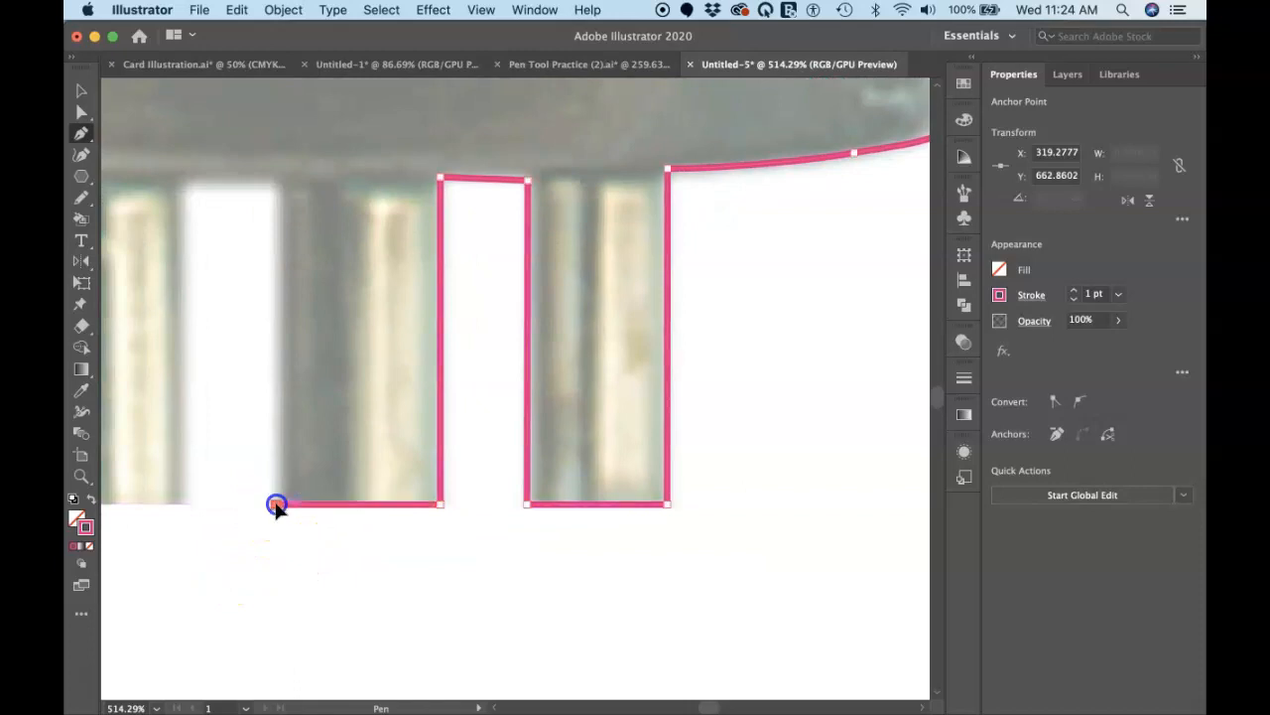
{"action": "left_click", "coordinate": [276, 183]}
{"action": "left_click", "coordinate": [179, 181]}
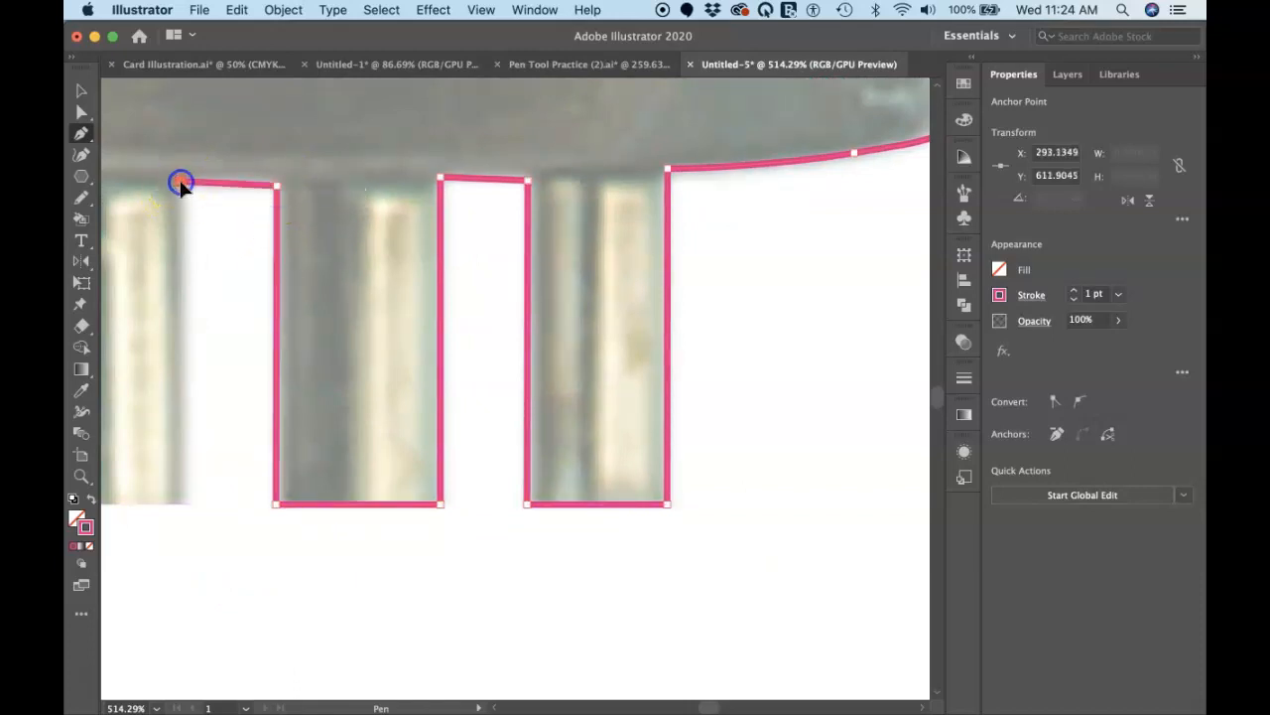
Step: Trace the left pin with straight segments, about 22 px wide and 53 px long, ending at the base's underside
{"action": "left_click", "coordinate": [181, 503]}
{"action": "scroll", "coordinate": [182, 506], "scroll_direction": "left", "scroll_amount": 5}
{"action": "scroll", "coordinate": [182, 505], "scroll_direction": "down", "scroll_amount": 1}
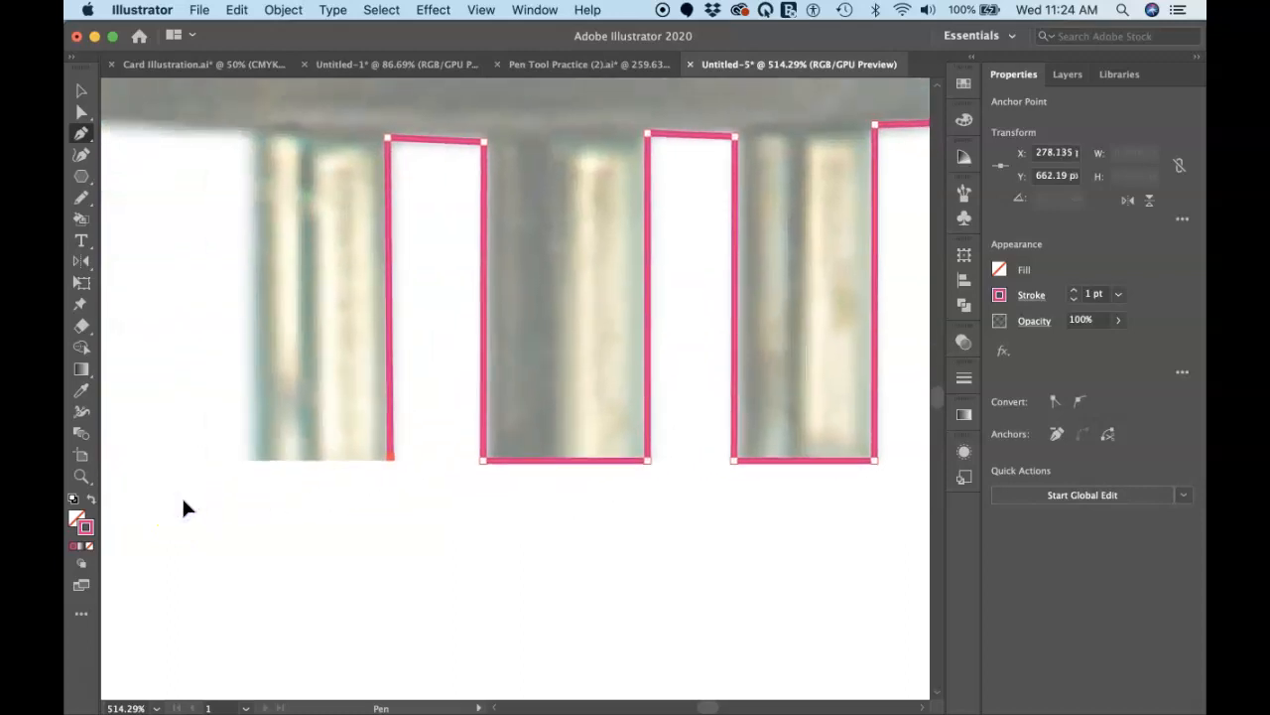
{"action": "left_click", "coordinate": [252, 459]}
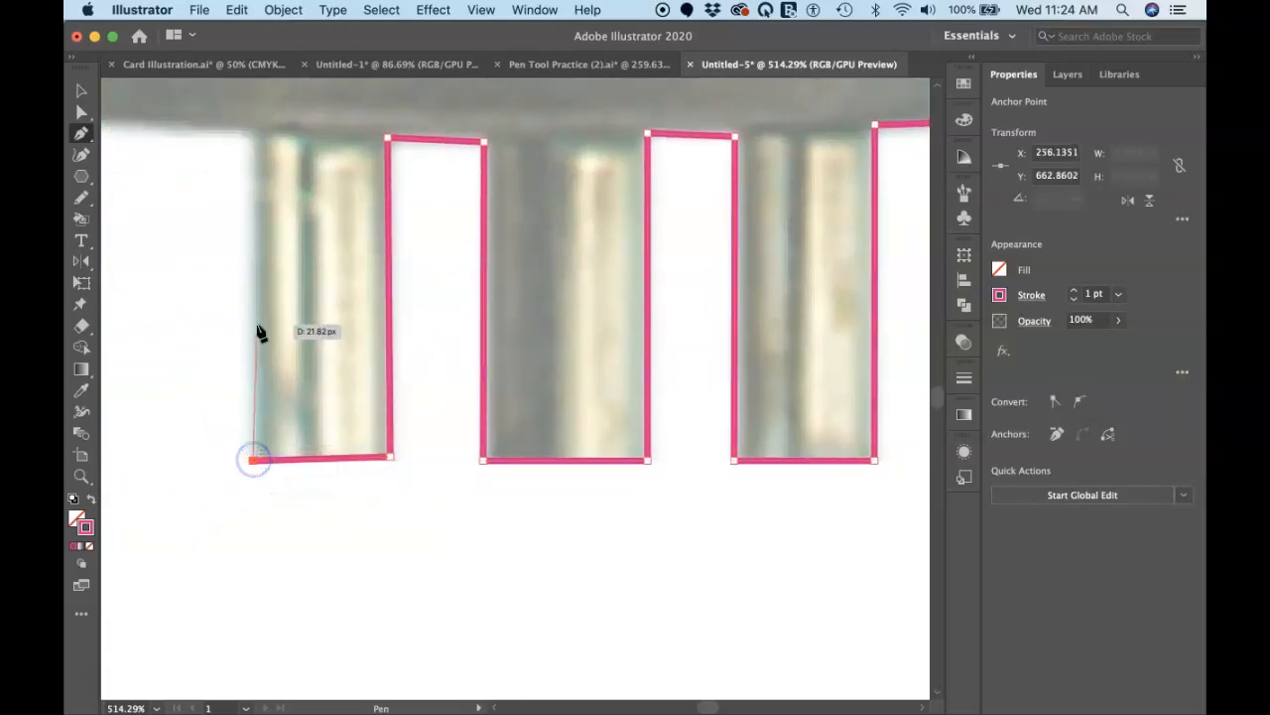
{"action": "left_click", "coordinate": [252, 132]}
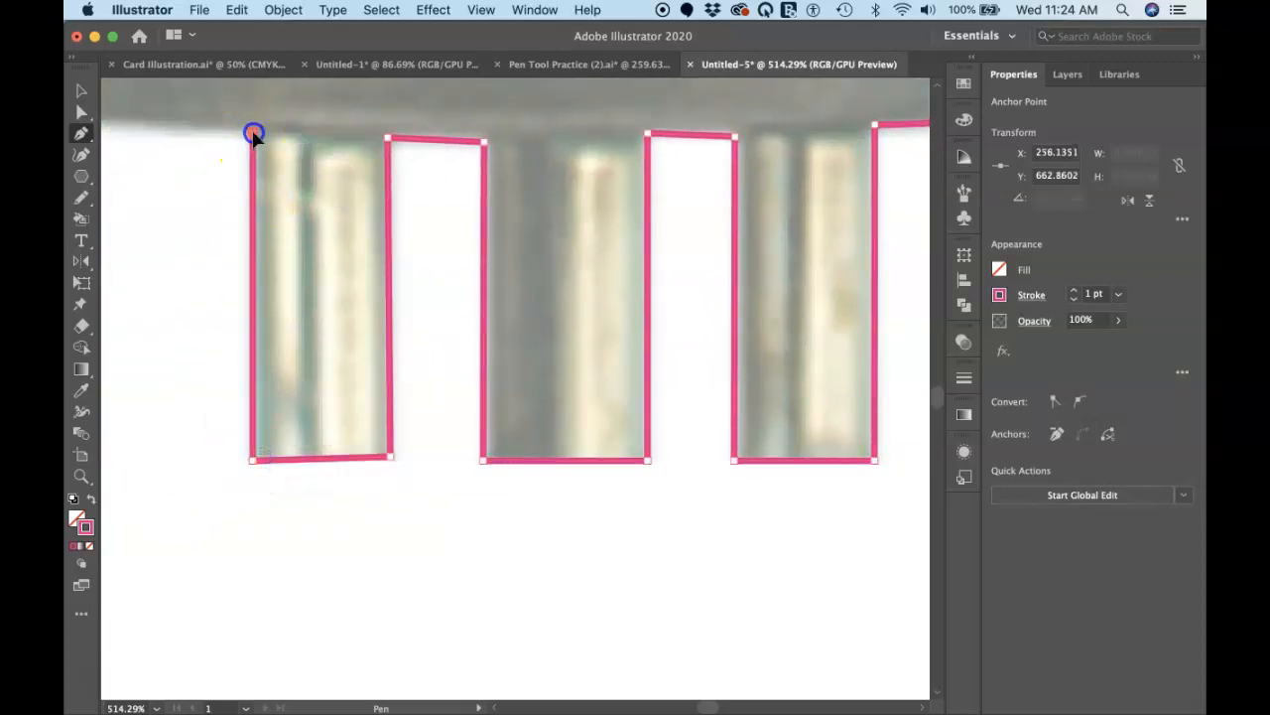
Step: Continue the path from the left pin along the underside with smooth curves and around the base's lower-left corner onto its side
{"action": "scroll", "coordinate": [252, 130], "scroll_direction": "left", "scroll_amount": 4}
{"action": "scroll", "coordinate": [253, 131], "scroll_direction": "left", "scroll_amount": 3}
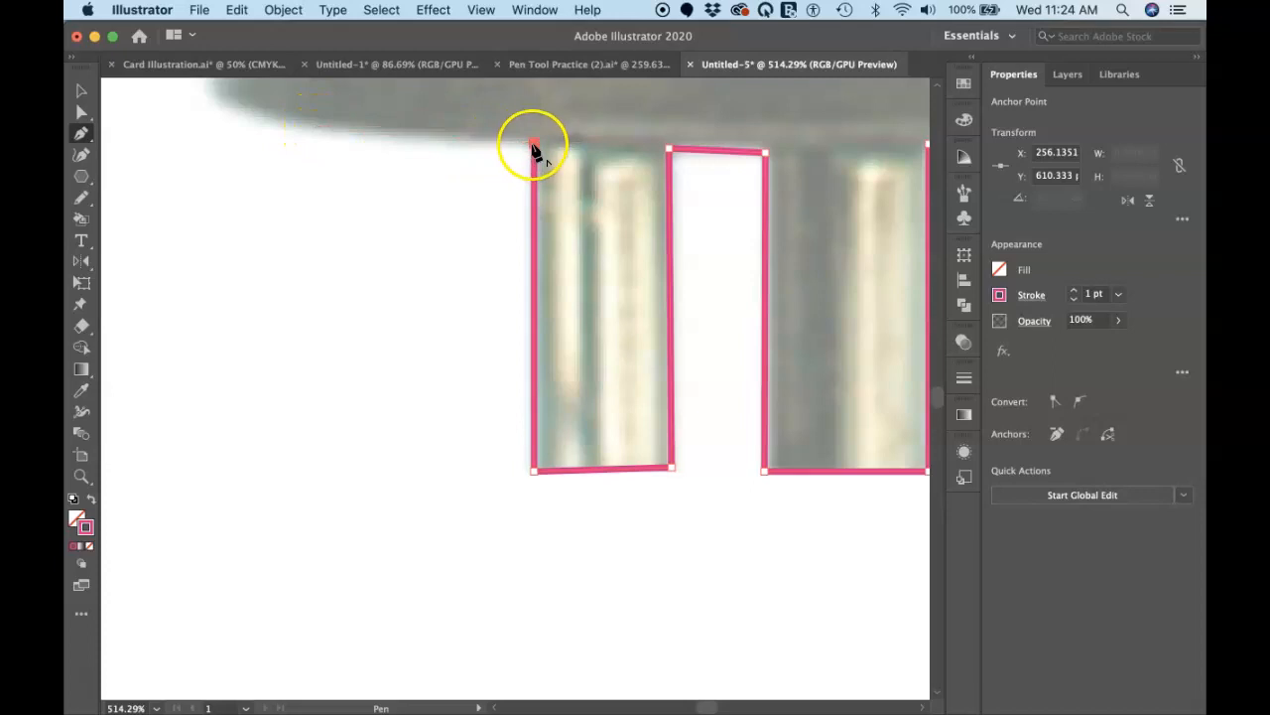
{"action": "left_click", "coordinate": [504, 146]}
{"action": "left_click", "coordinate": [340, 135]}
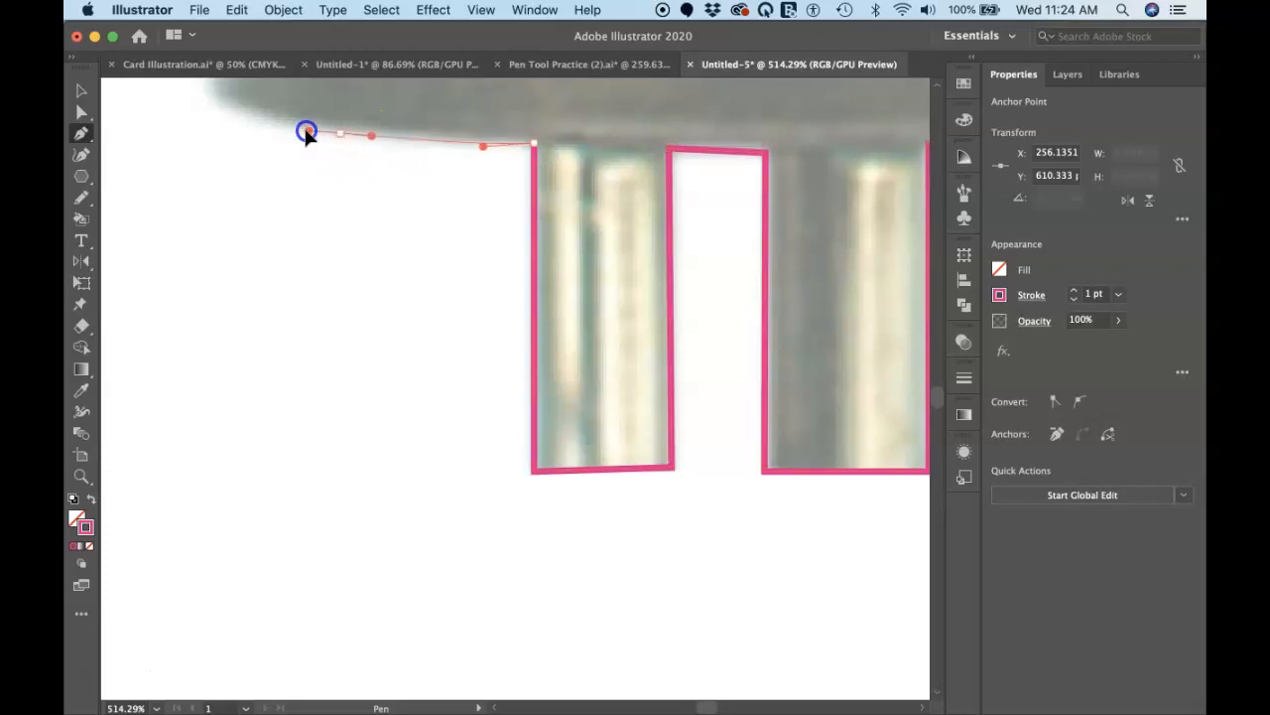
{"action": "scroll", "coordinate": [294, 129], "scroll_direction": "left", "scroll_amount": 5}
{"action": "scroll", "coordinate": [295, 129], "scroll_direction": "up", "scroll_amount": 3}
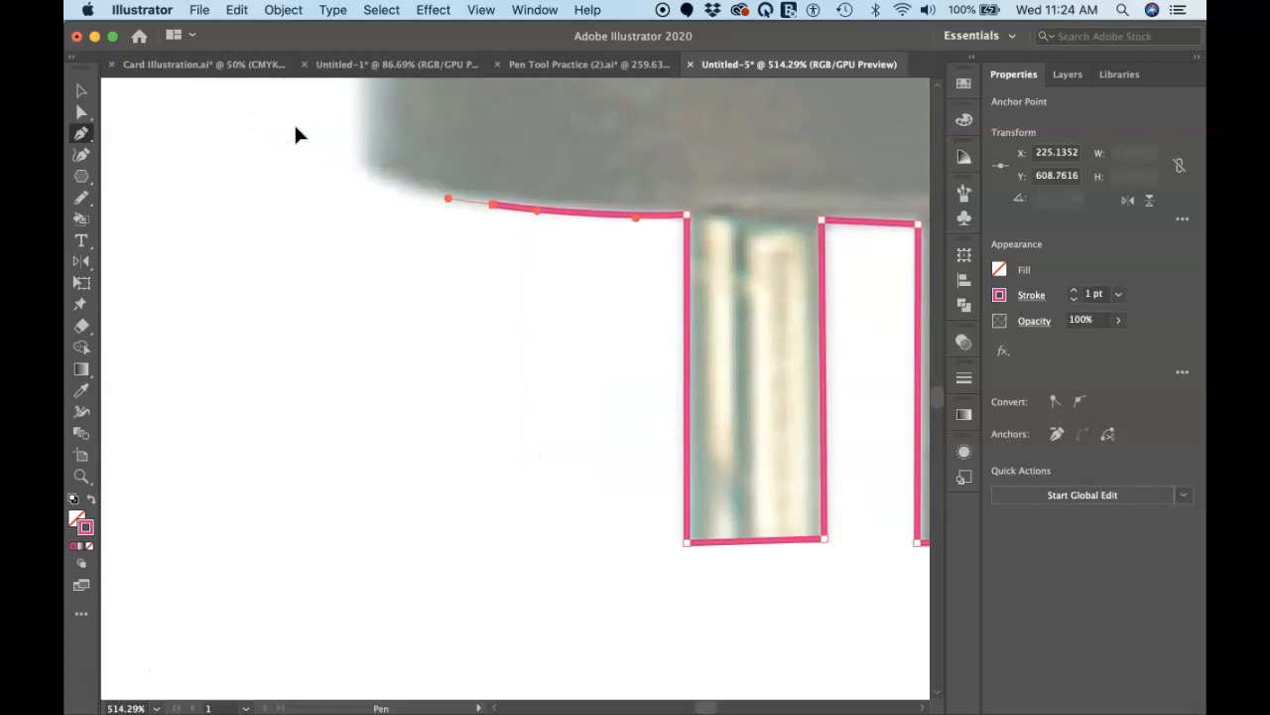
{"action": "left_click_drag", "start_coordinate": [380, 177], "coordinate": [367, 173]}
{"action": "left_click", "coordinate": [359, 164]}
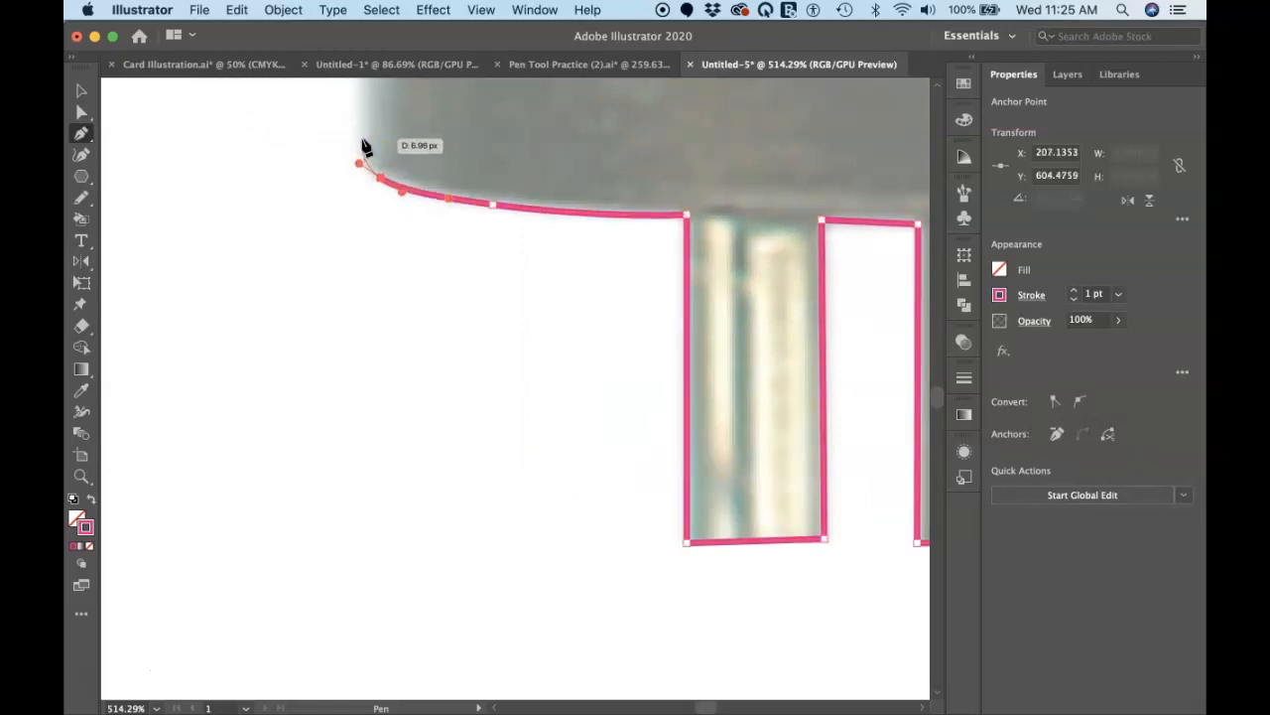
{"action": "left_click", "coordinate": [365, 130]}
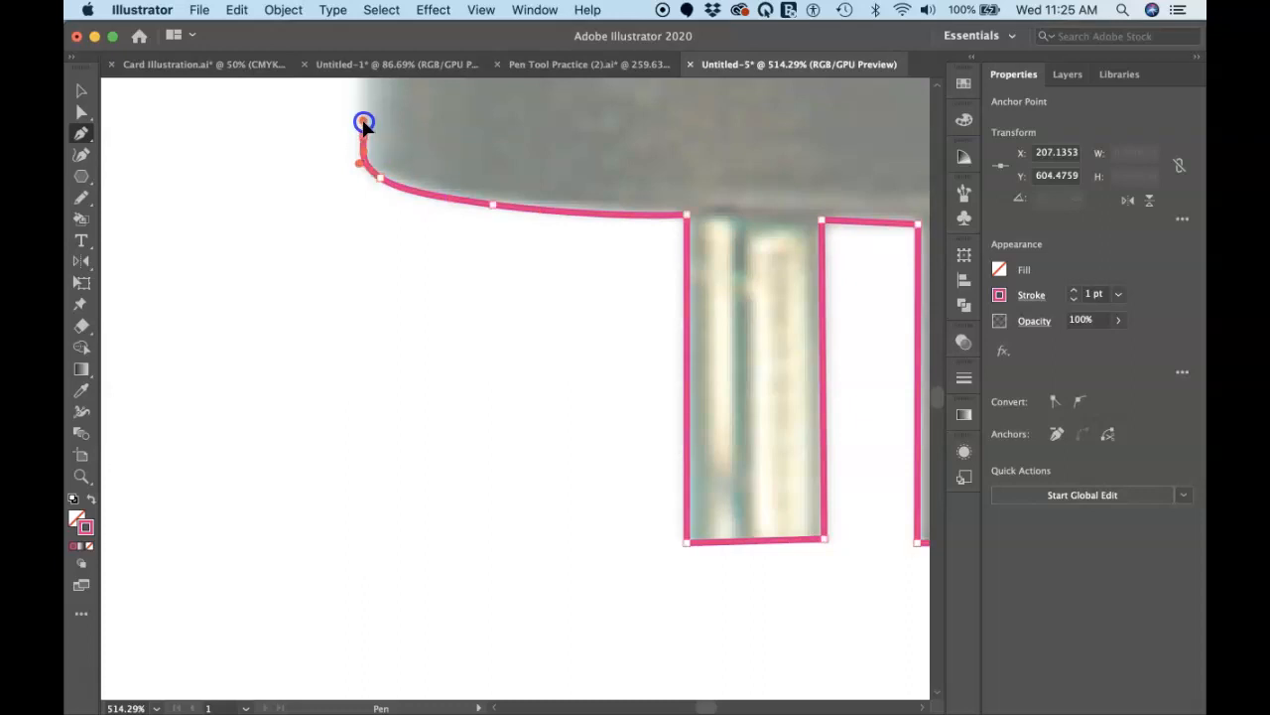
Step: Draw a straight vertical segment about 126 px long up the base's left side to just below its rim
{"action": "scroll", "coordinate": [364, 125], "scroll_direction": "down", "scroll_amount": 5}
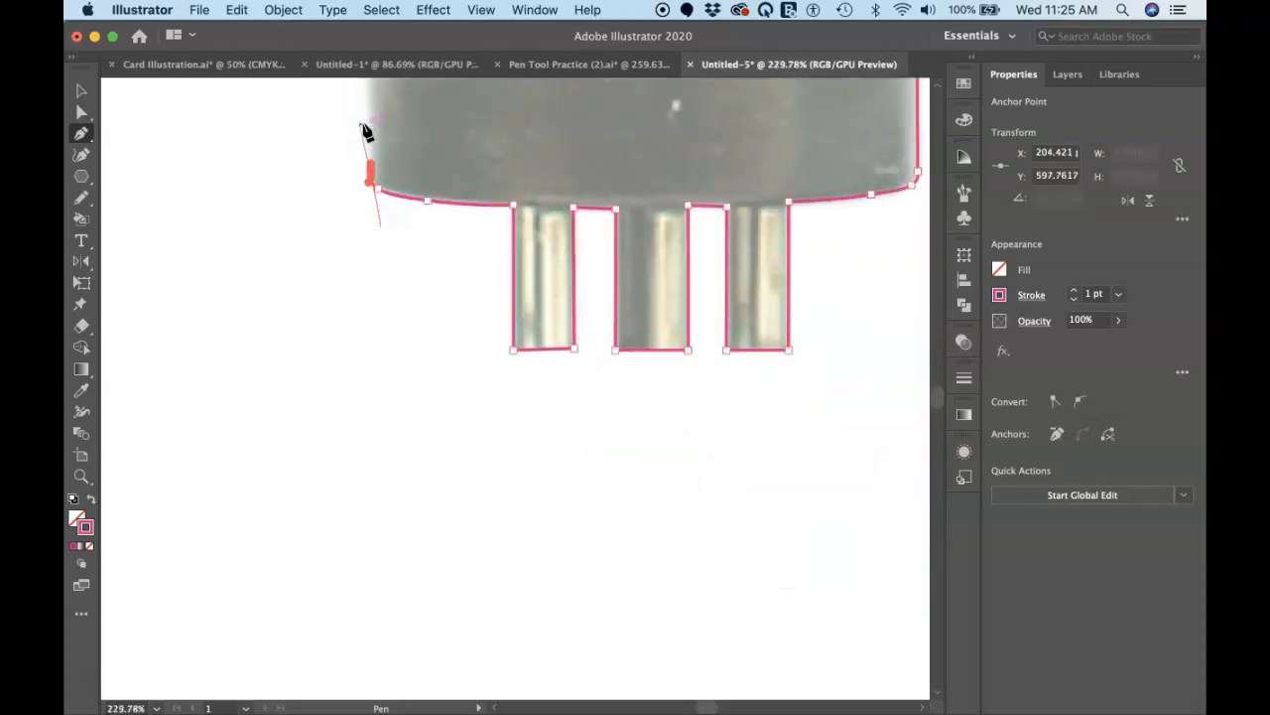
{"action": "scroll", "coordinate": [358, 147], "scroll_direction": "down", "scroll_amount": 1}
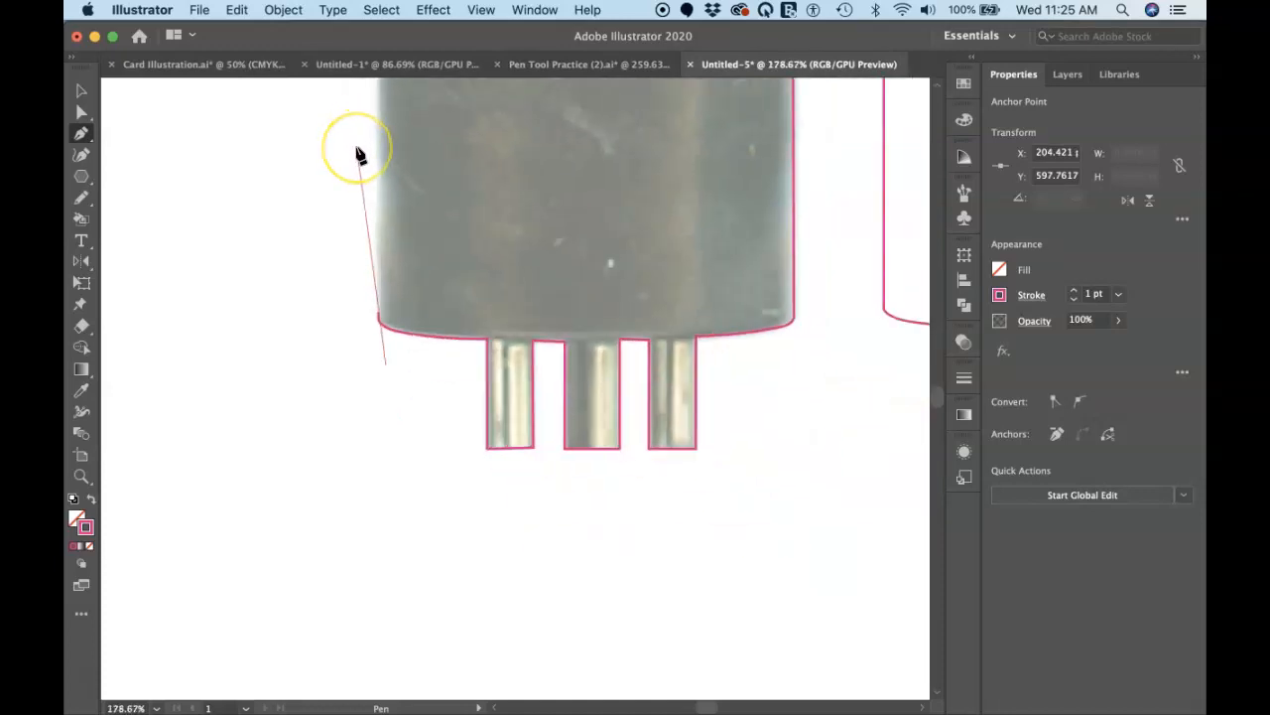
{"action": "scroll", "coordinate": [357, 147], "scroll_direction": "up", "scroll_amount": 2}
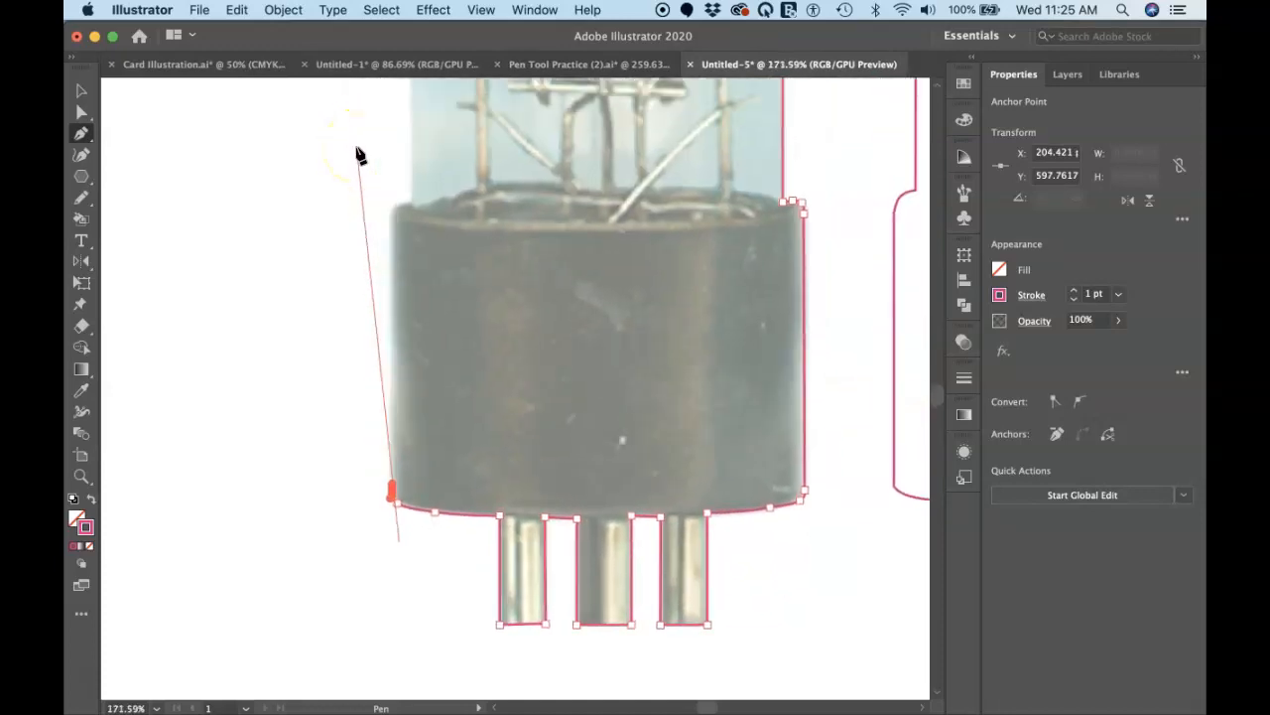
{"action": "left_click", "coordinate": [392, 228]}
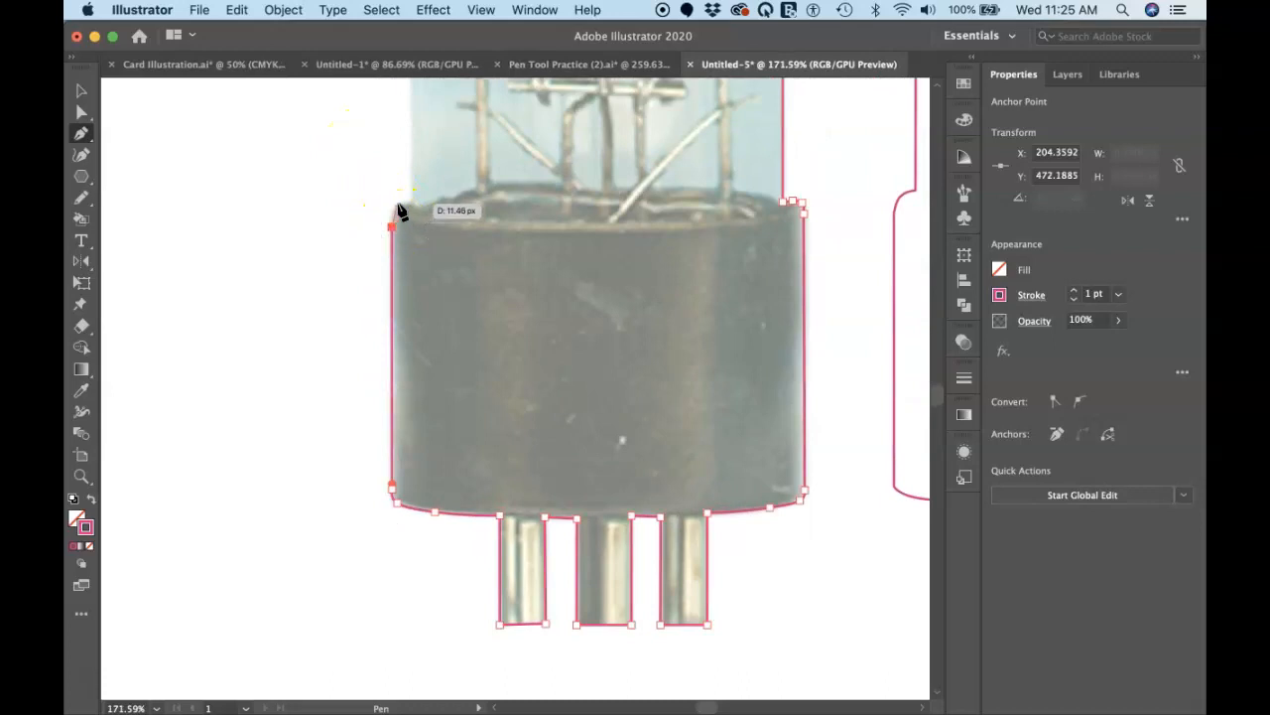
Step: Curve the path around the base's upper-left corner to the glass edge and adjust the last anchor's incoming handle to follow the rim
{"action": "left_click", "coordinate": [397, 210], "text": "super"}
{"action": "left_click_drag", "start_coordinate": [405, 207], "coordinate": [406, 206]}
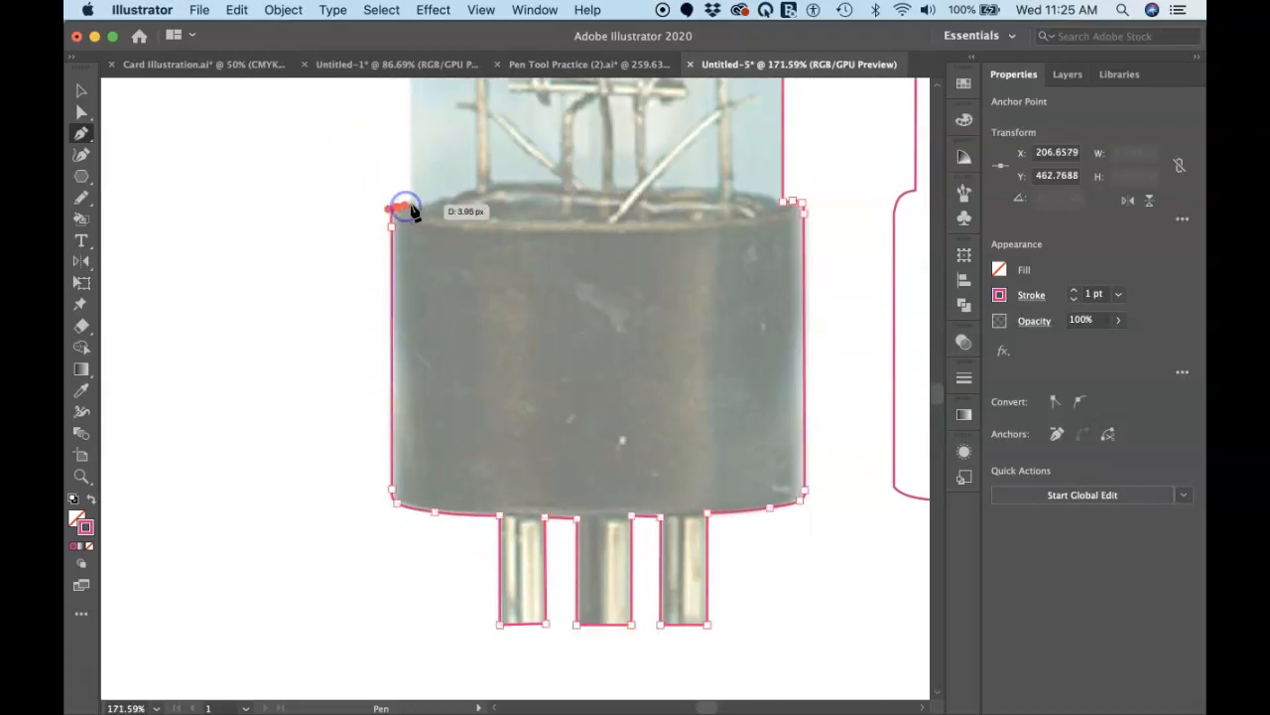
{"action": "scroll", "coordinate": [415, 211], "scroll_direction": "up", "scroll_amount": 5}
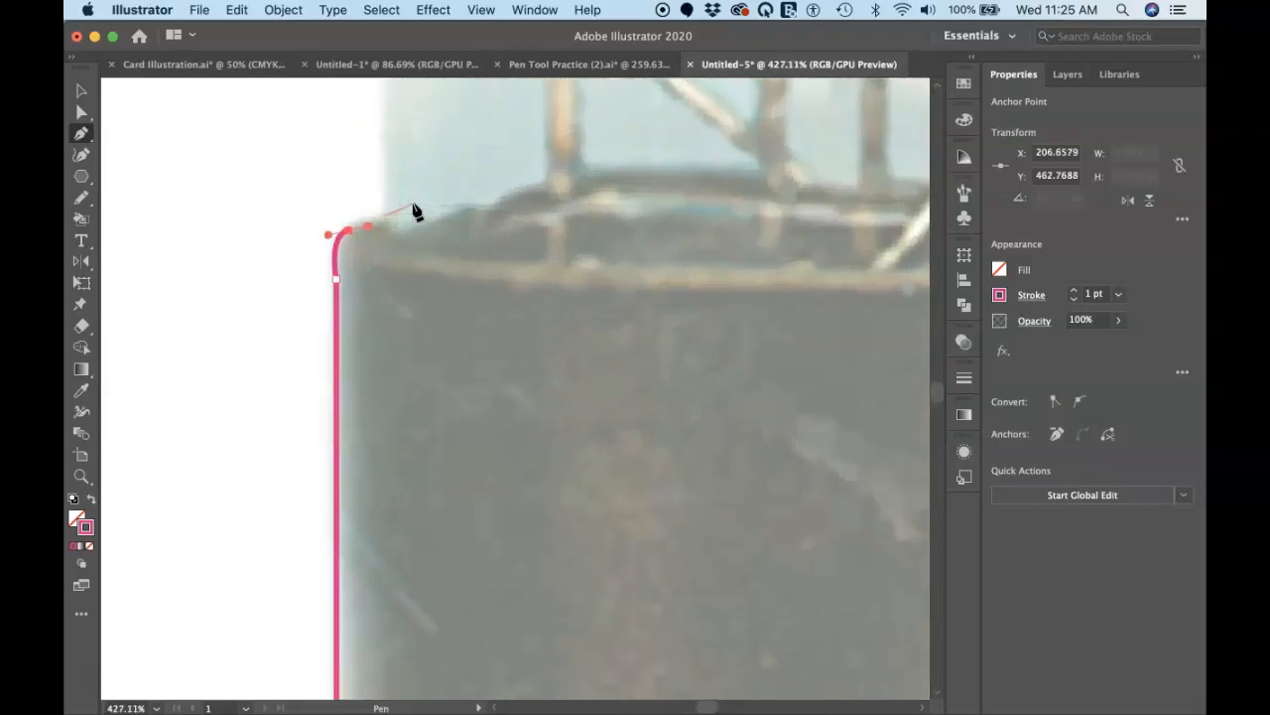
{"action": "left_click_drag", "start_coordinate": [389, 231], "coordinate": [408, 226]}
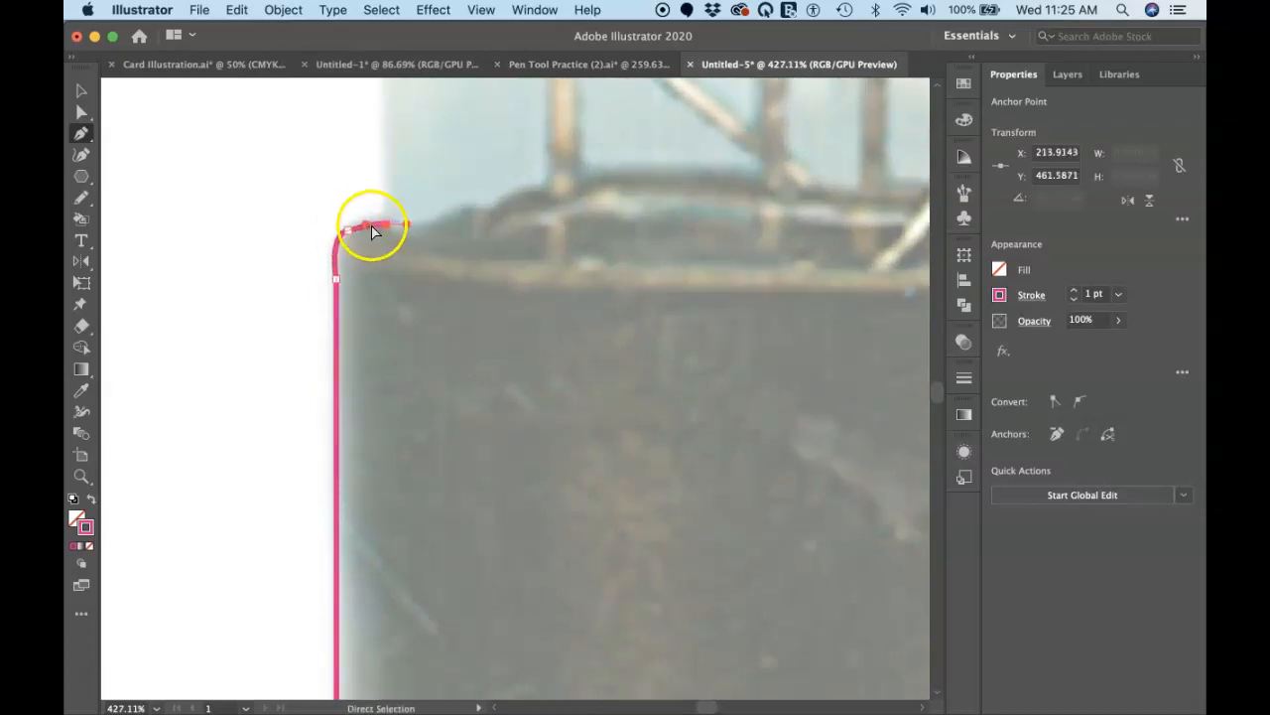
{"action": "left_click_drag", "start_coordinate": [367, 225], "coordinate": [388, 233]}
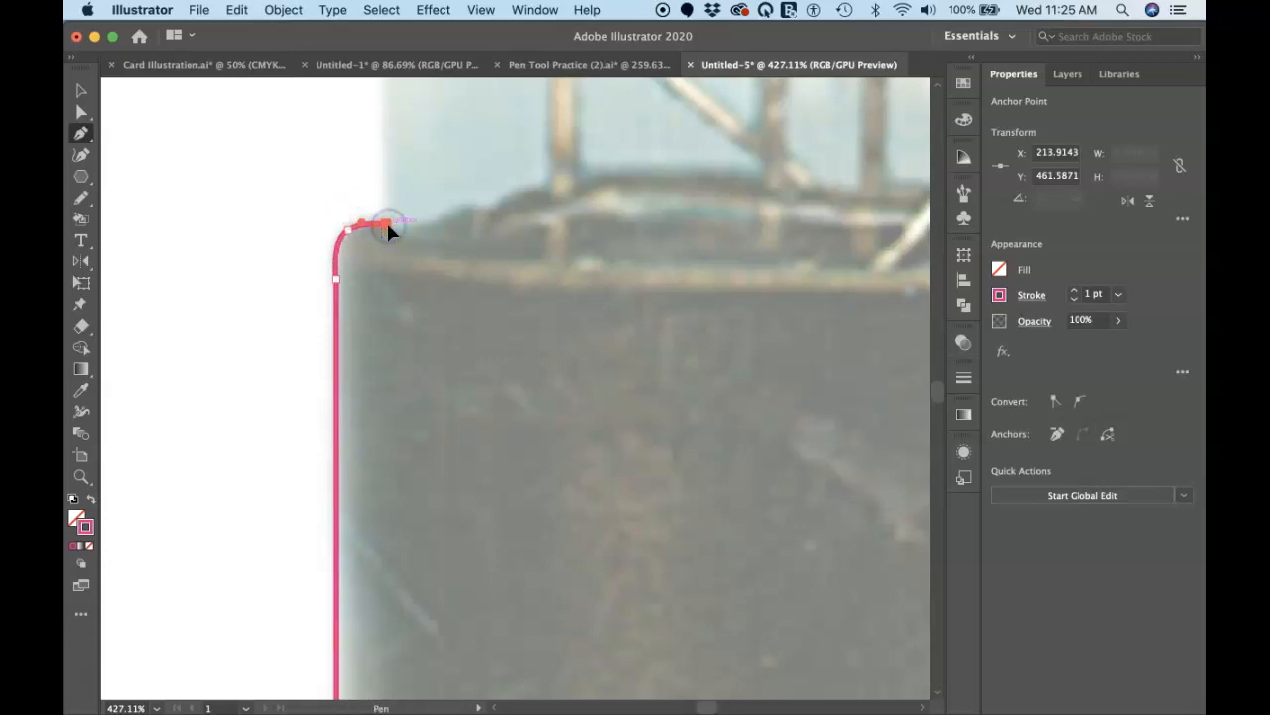
Step: Close the outline with a straight segment up the glass's left edge to the path's starting anchor, and deselect it
{"action": "scroll", "coordinate": [387, 224], "scroll_direction": "down", "scroll_amount": 5}
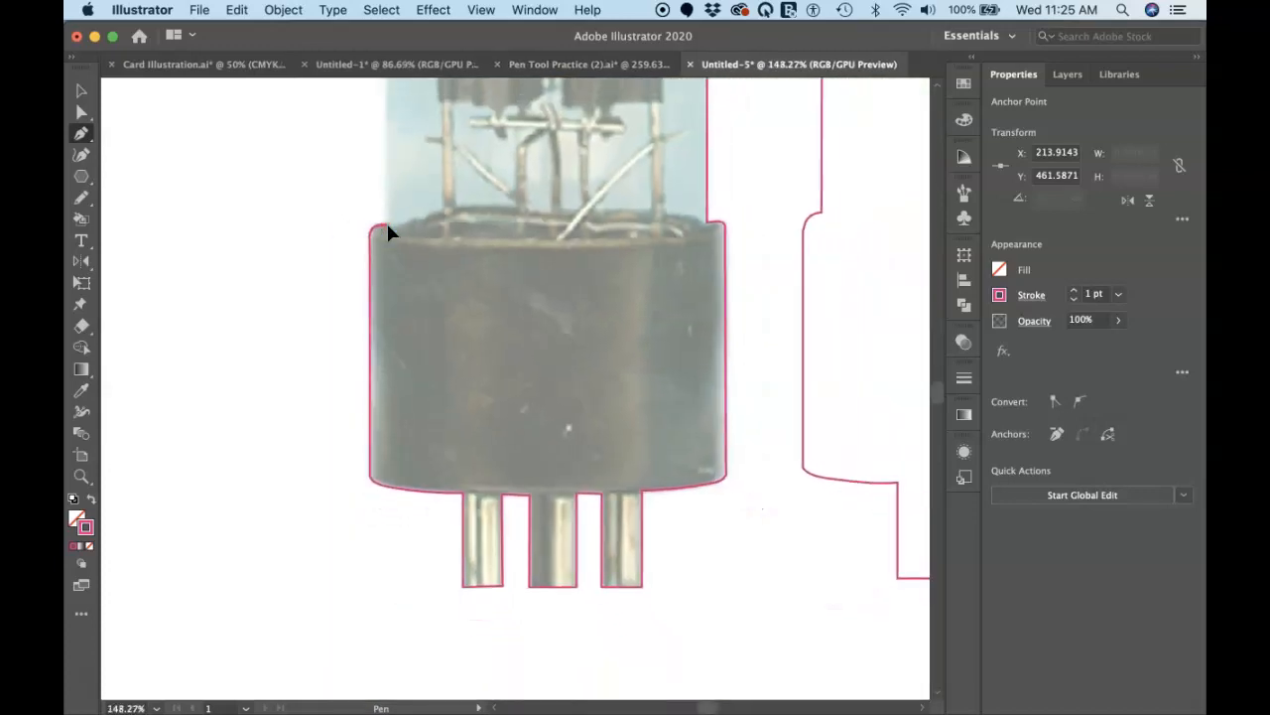
{"action": "scroll", "coordinate": [387, 224], "scroll_direction": "up", "scroll_amount": 5}
{"action": "left_click_drag", "start_coordinate": [401, 218], "coordinate": [402, 221]}
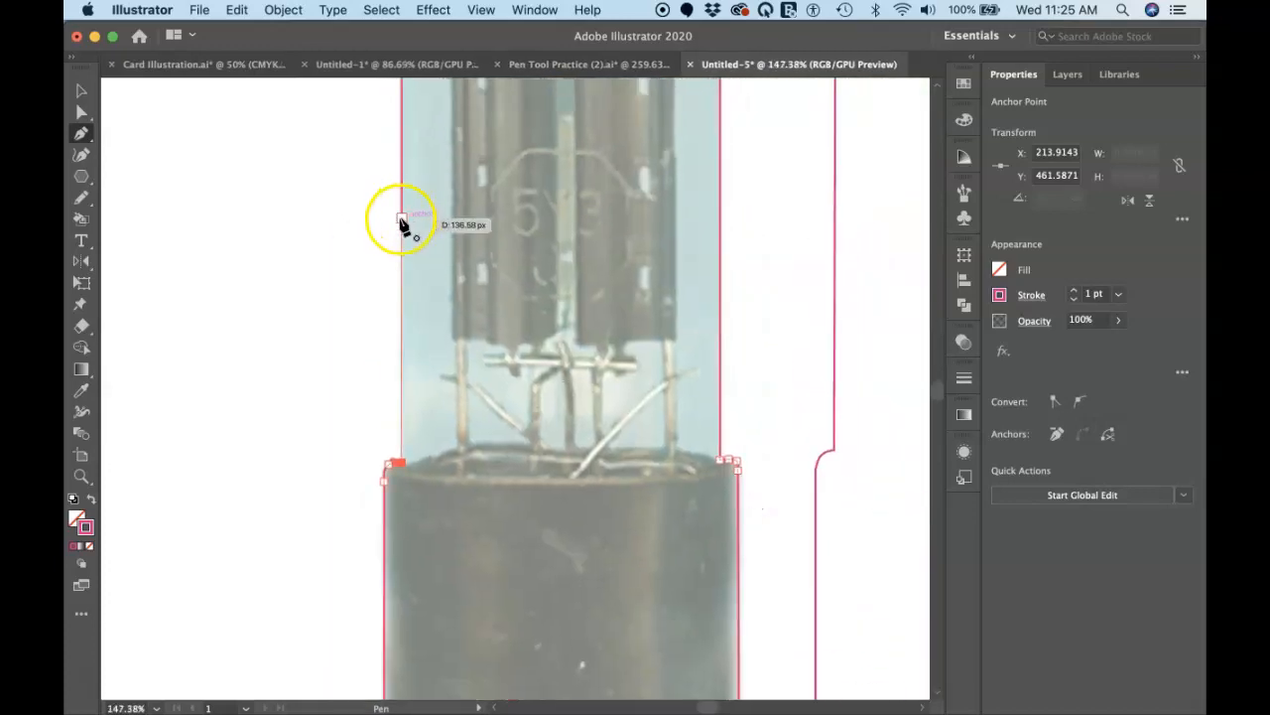
{"action": "left_click", "coordinate": [401, 219]}
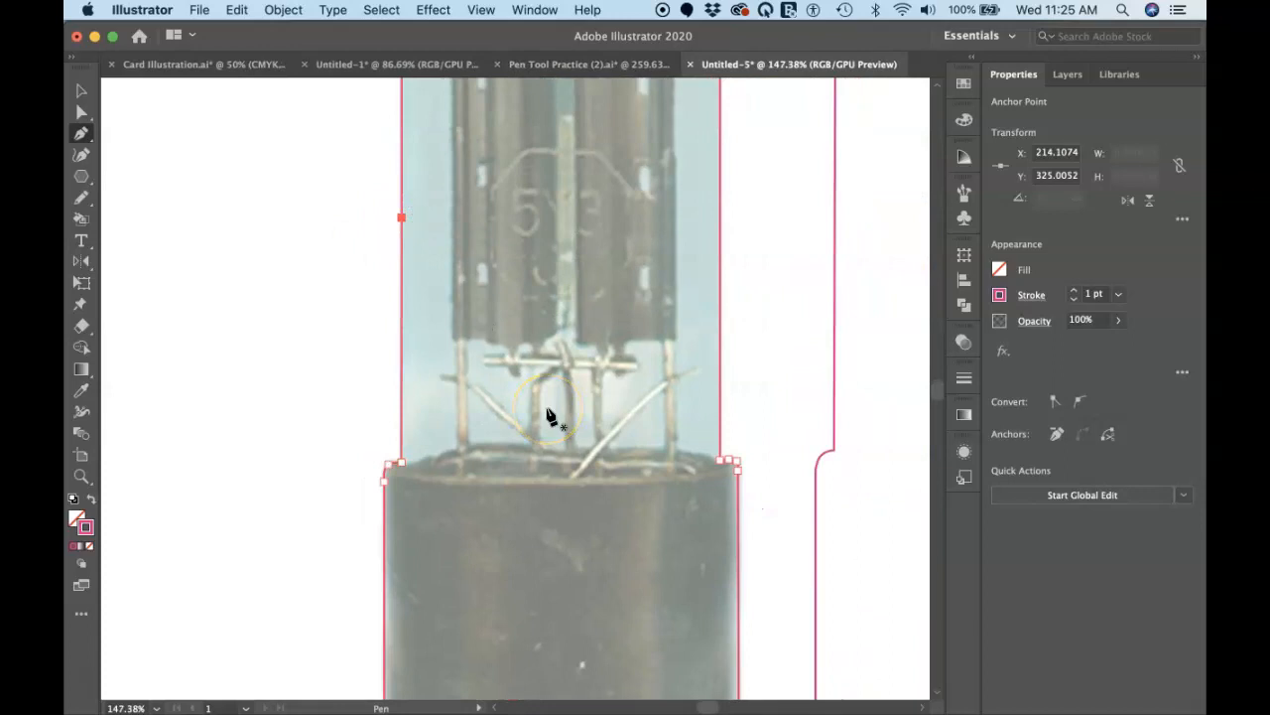
{"action": "scroll", "coordinate": [551, 417], "scroll_direction": "down", "scroll_amount": 3}
{"action": "left_click", "coordinate": [471, 345]}
{"action": "left_click", "coordinate": [401, 254], "text": "super"}
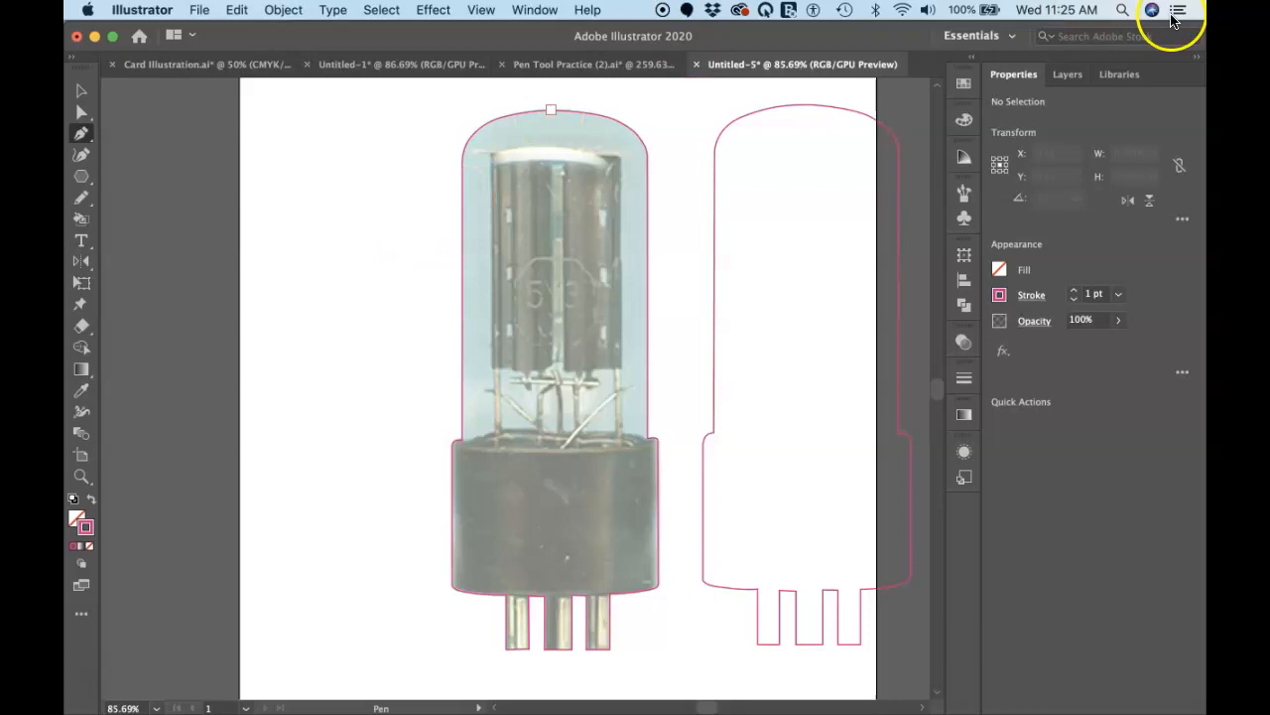
Step: Show the document's layers and look at the Template command among the layer options, leaving it unapplied
{"action": "left_click", "coordinate": [1068, 76]}
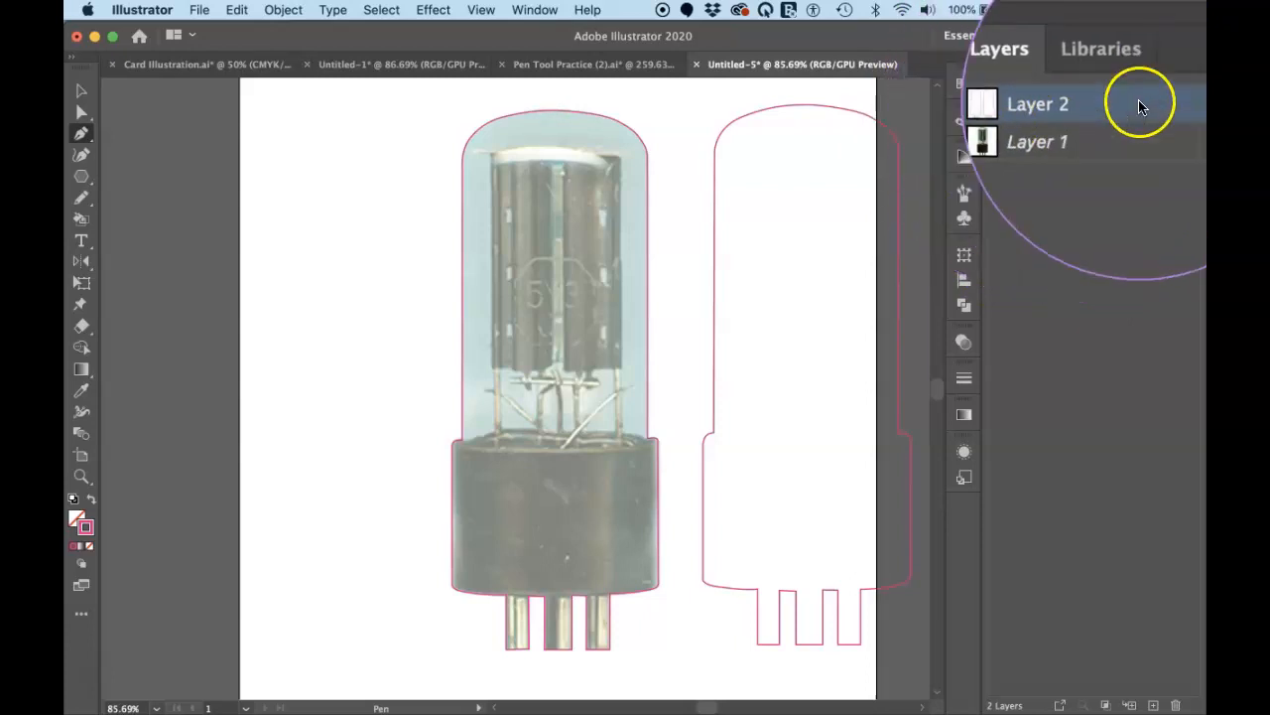
{"action": "left_click", "coordinate": [1196, 80]}
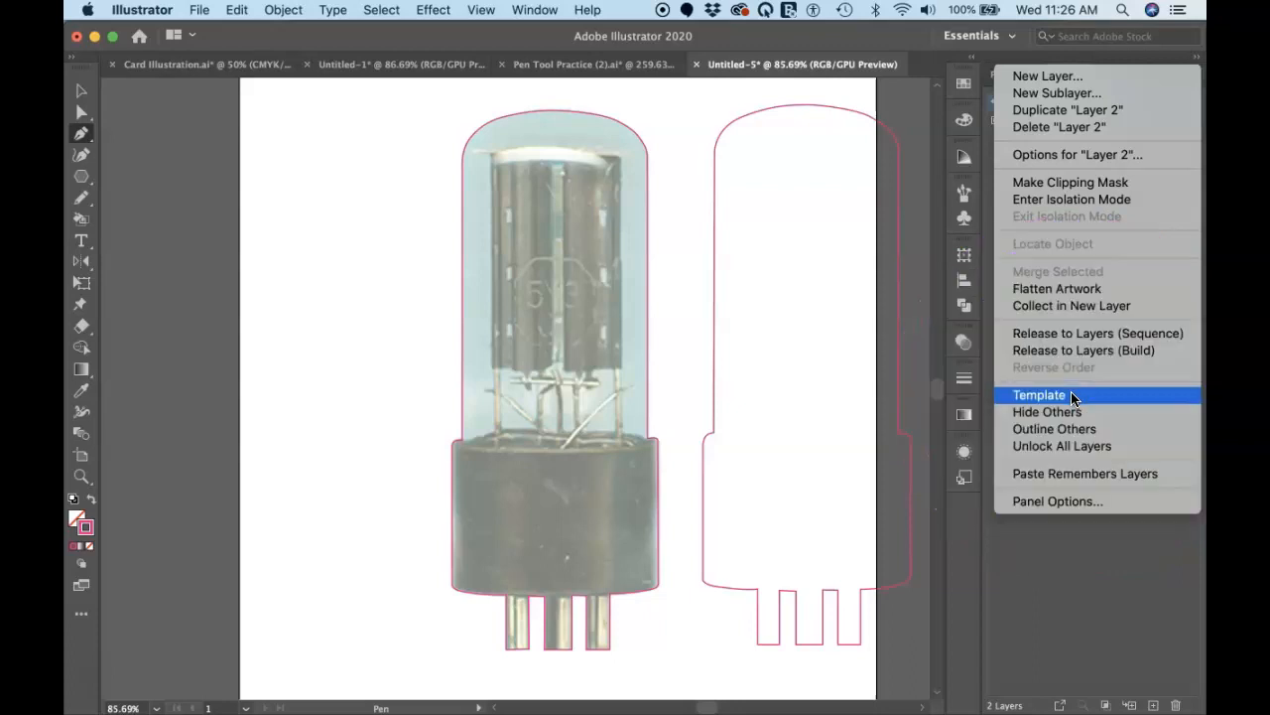
{"action": "left_click", "coordinate": [1032, 57]}
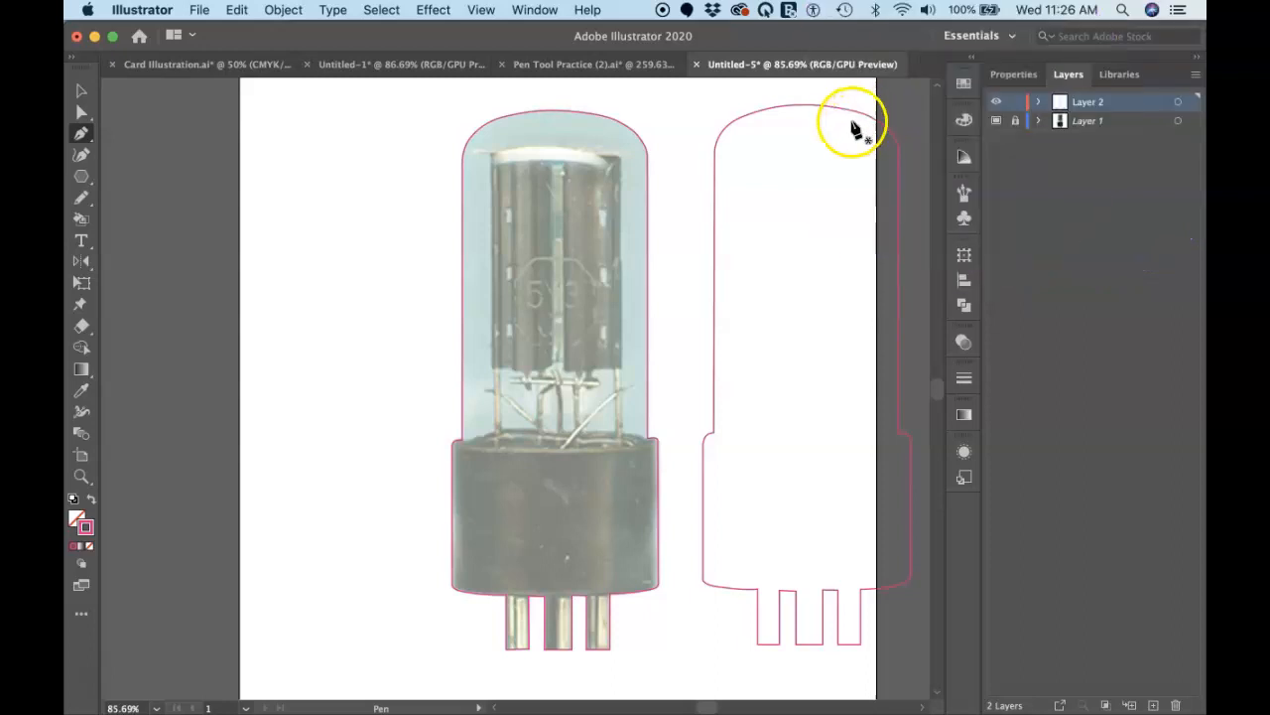
Step: Delete the spare tube outline to the right of the photo
{"action": "key", "text": "super"}
{"action": "left_click", "coordinate": [773, 113], "text": "super"}
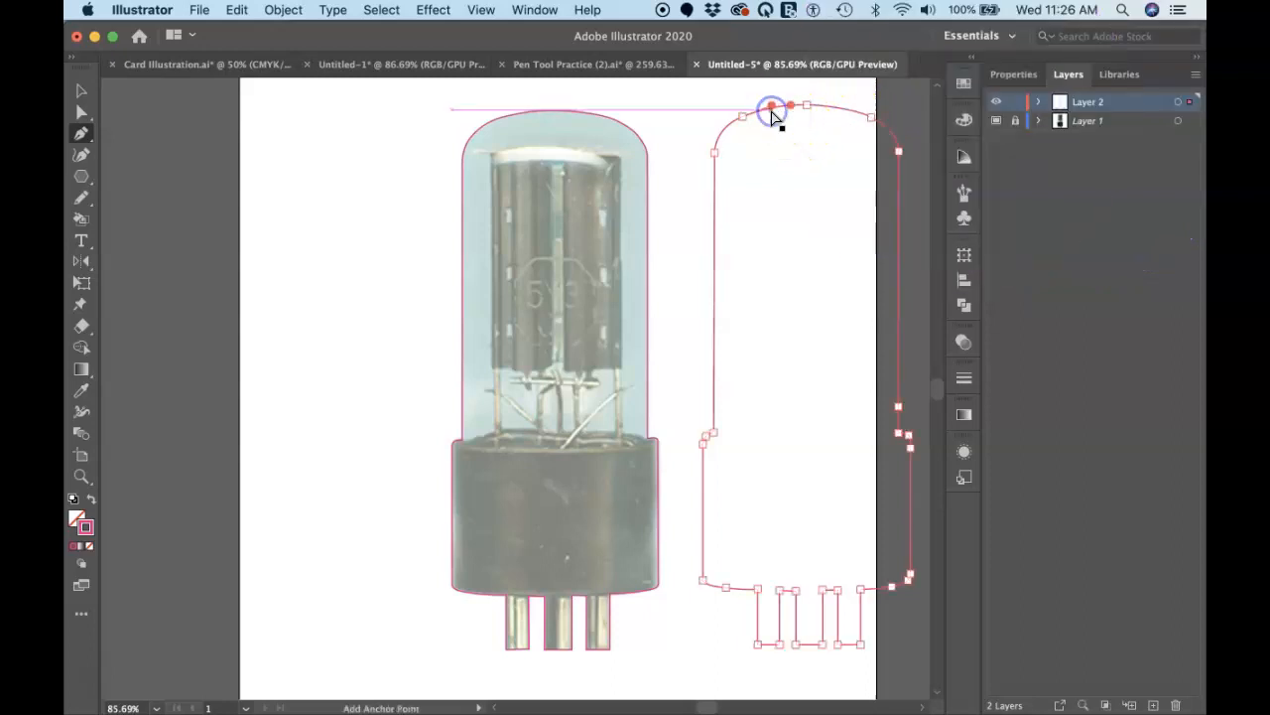
{"action": "key", "text": "BackSpace"}
{"action": "key", "text": "BackSpace"}
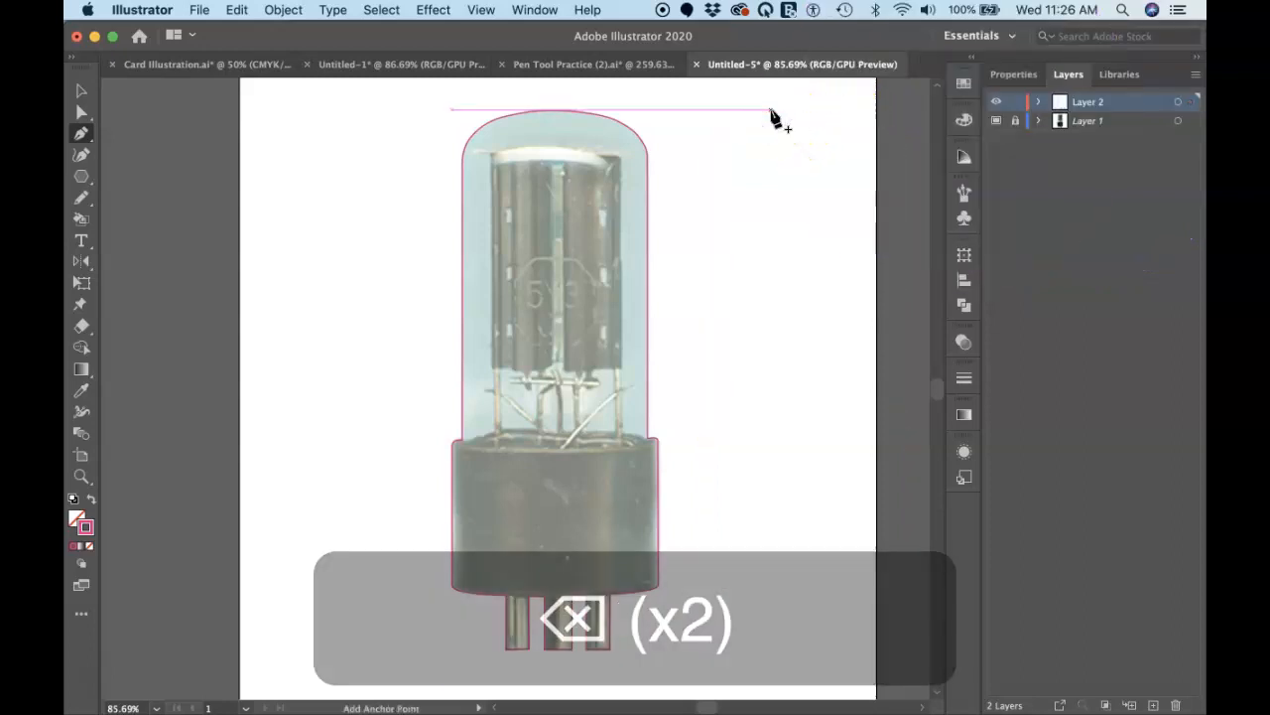
{"action": "left_click", "coordinate": [753, 184], "text": "super"}
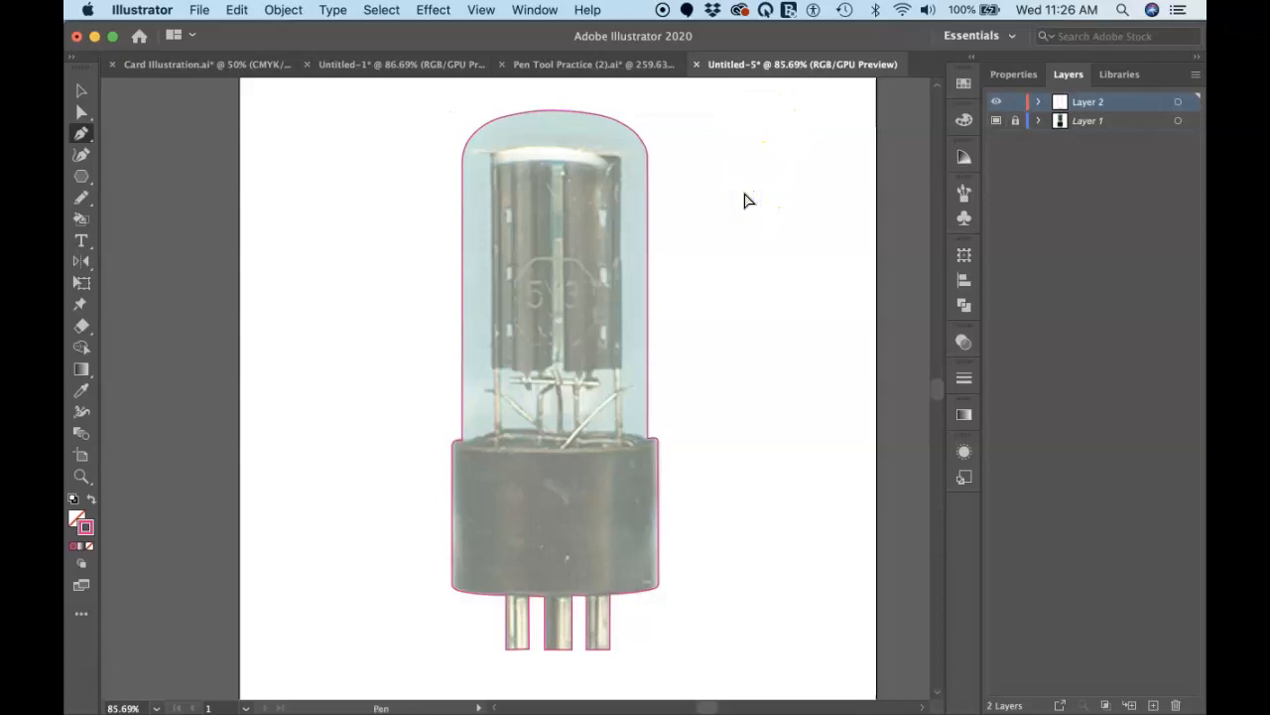